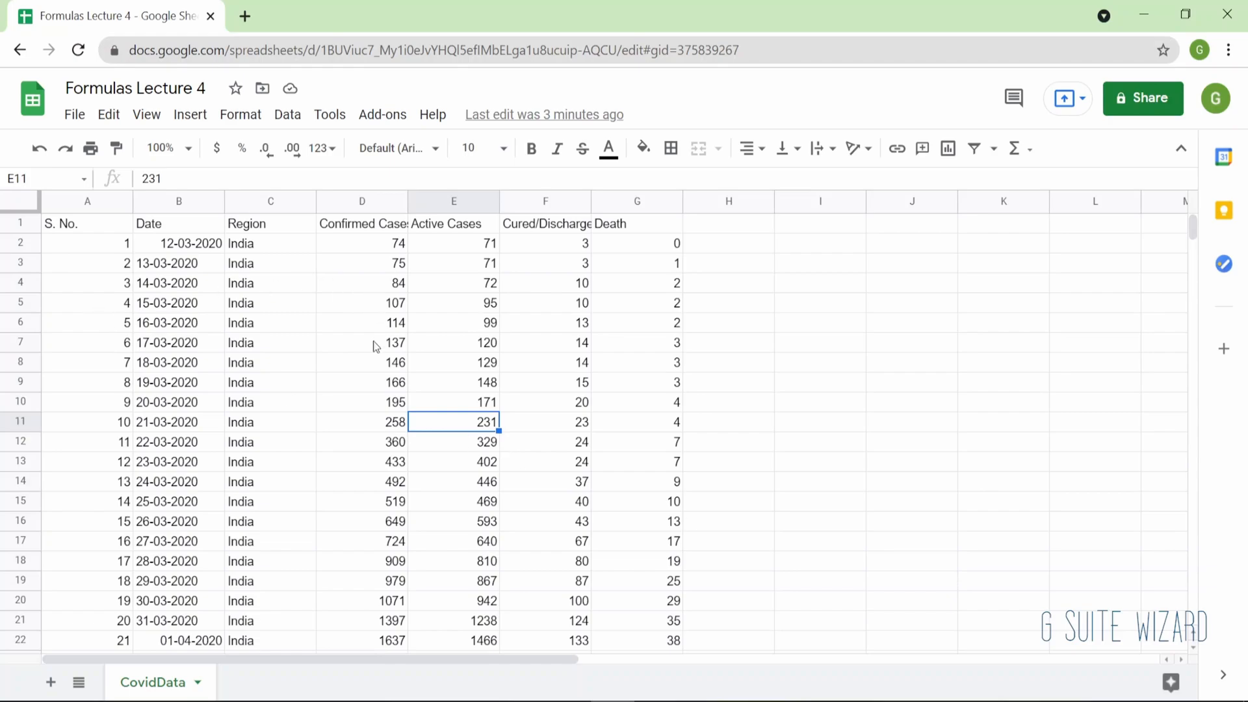
- Look through the dated case records on the CovidData sheet, from the India rows into the Andaman and Nicobar rows
scroll(362, 395, "down", 1)
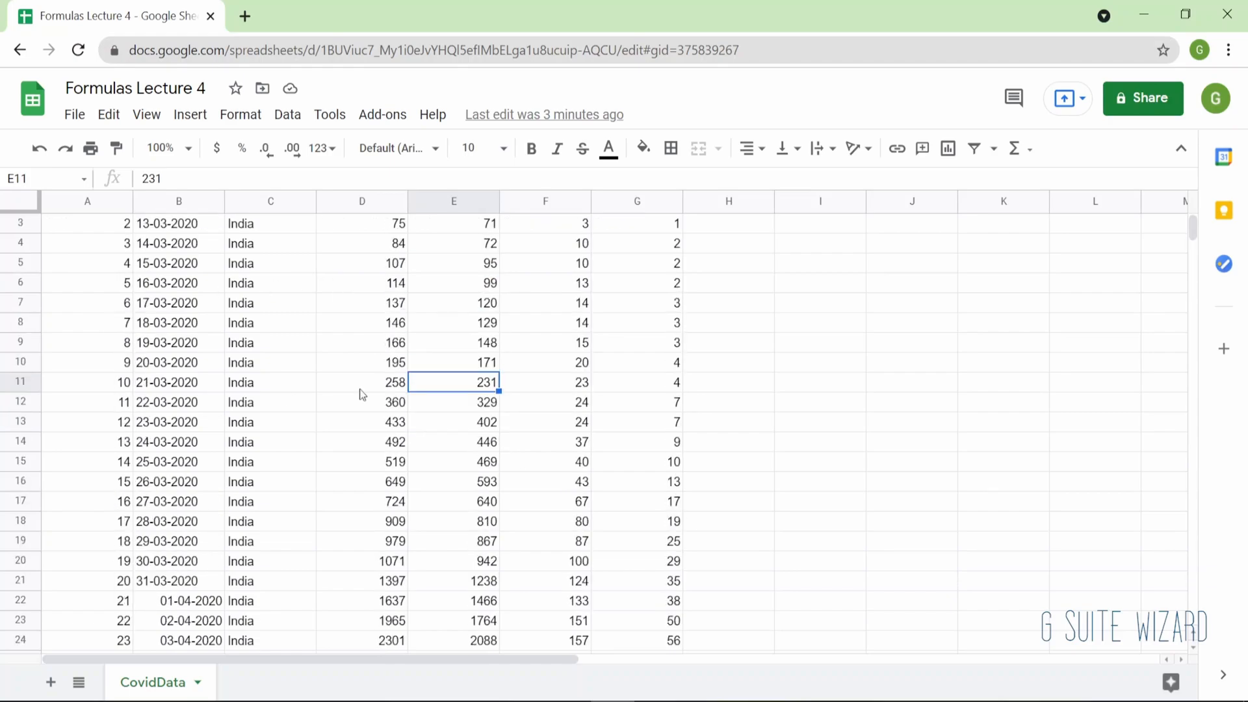
scroll(360, 389, "down", 10)
key("Up")
key("Up")
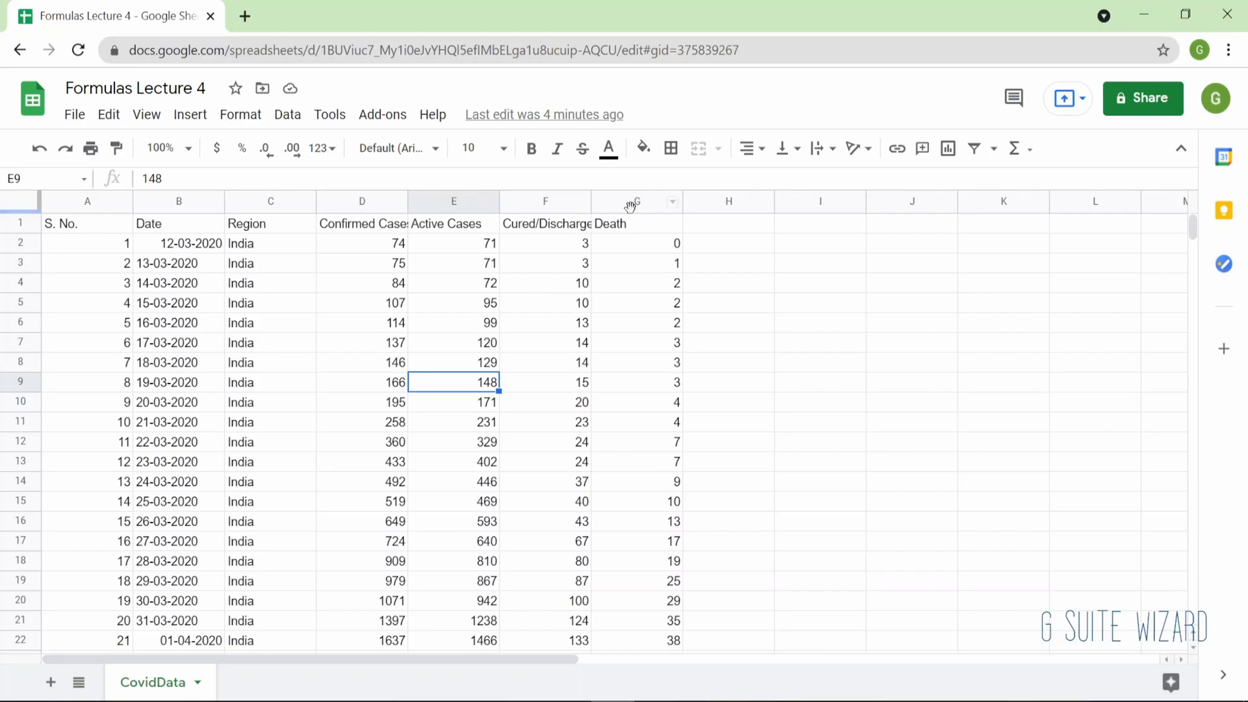
scroll(543, 400, "down", 20)
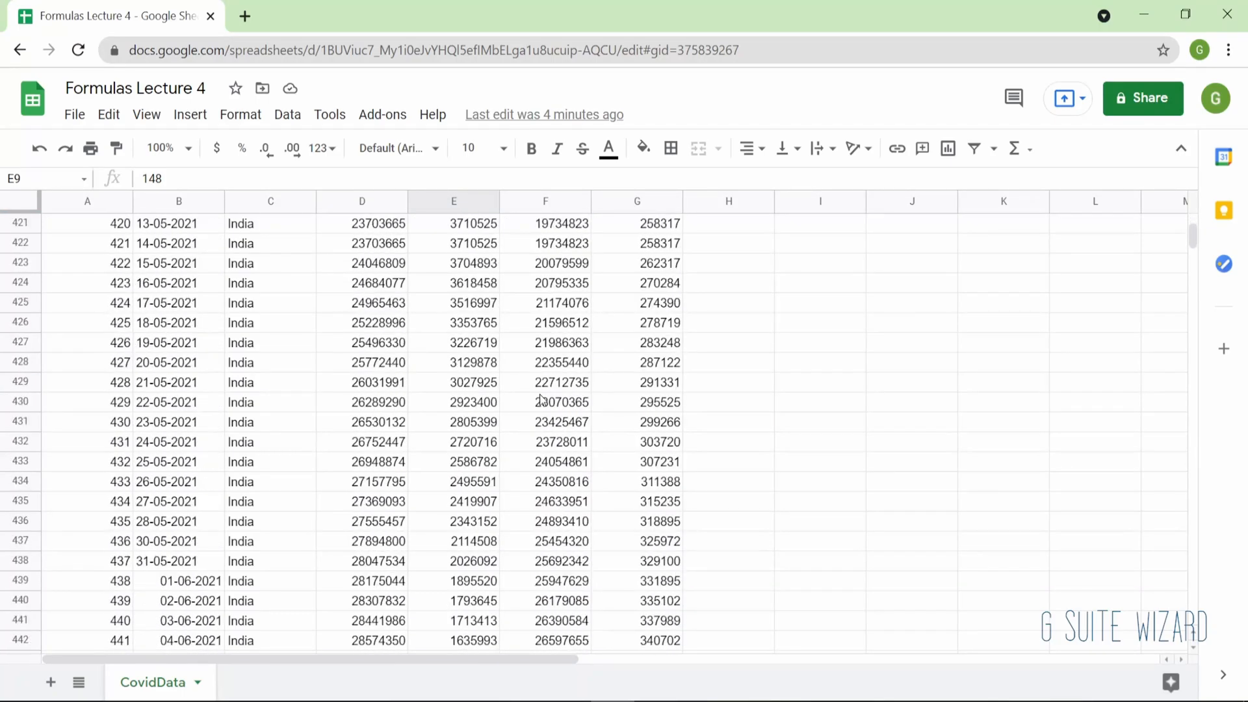
scroll(445, 422, "down", 20)
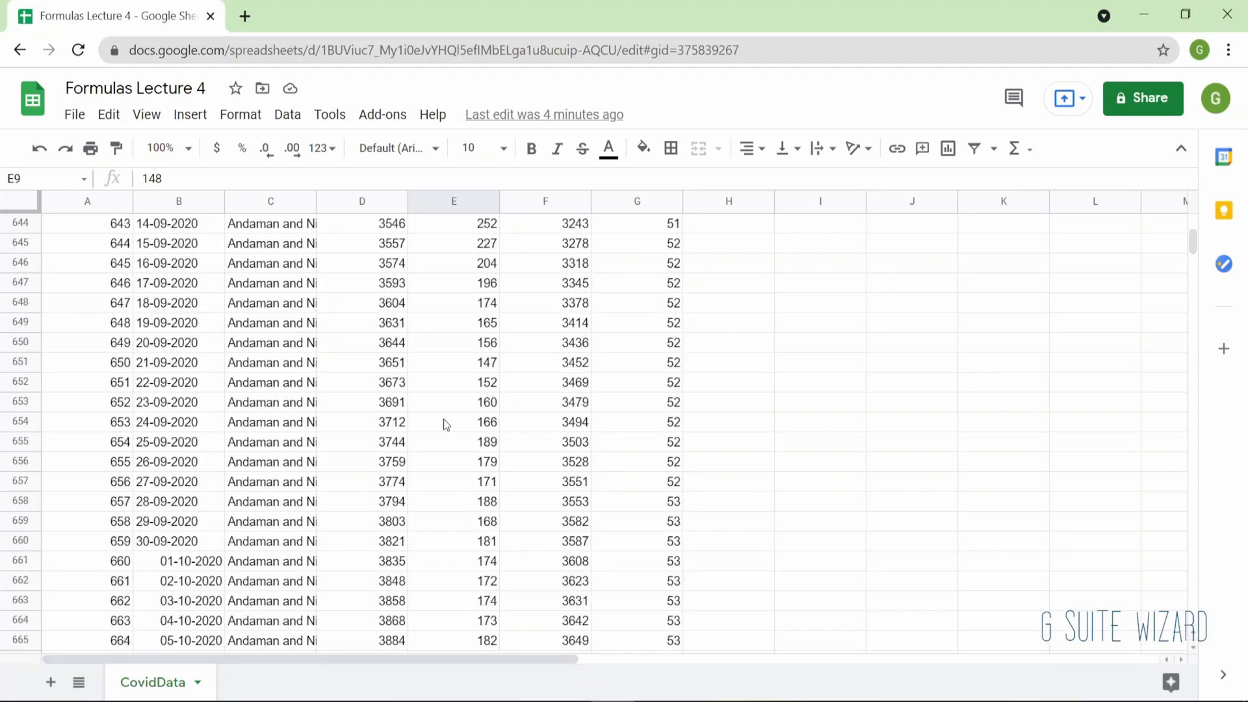
scroll(445, 423, "up", 20)
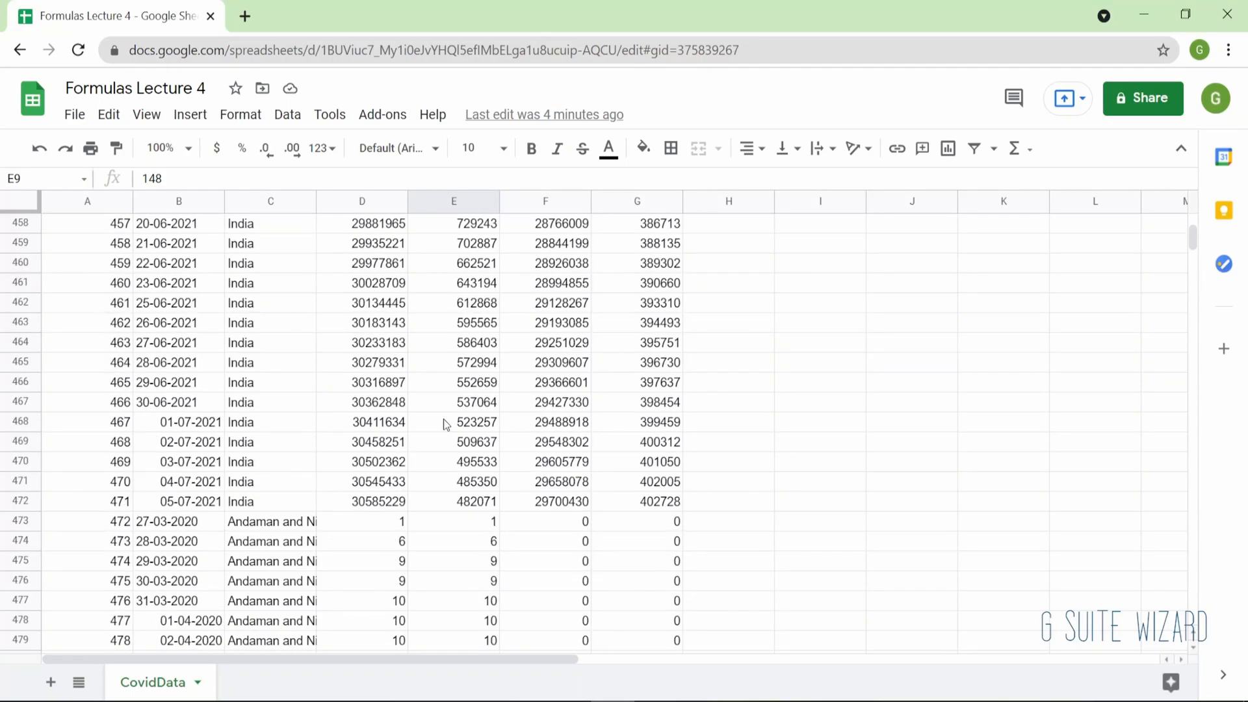
scroll(444, 422, "down", 20)
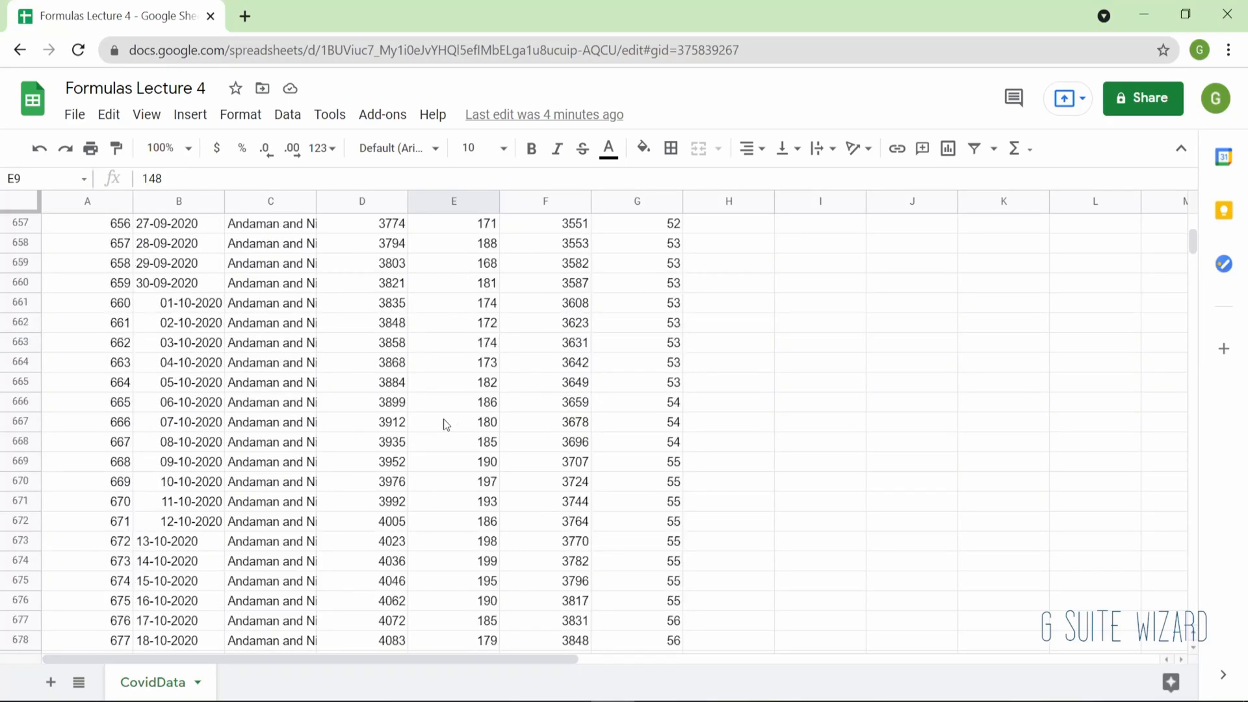
scroll(443, 418, "down", 2)
- Go to the last record of the data and look over its date, region and confirmed cases
left_click(170, 484)
key("ctrl+Down")
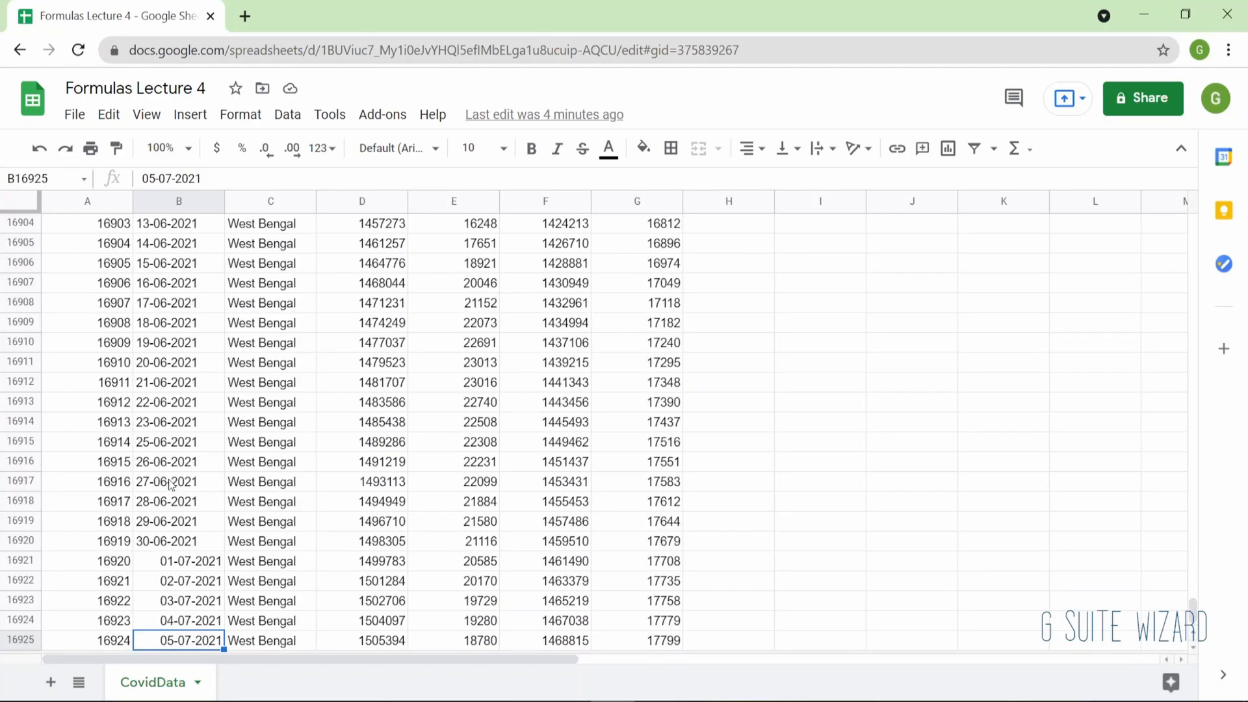
key("Right")
key("Right")
key("Left")
key("Left")
key("Right")
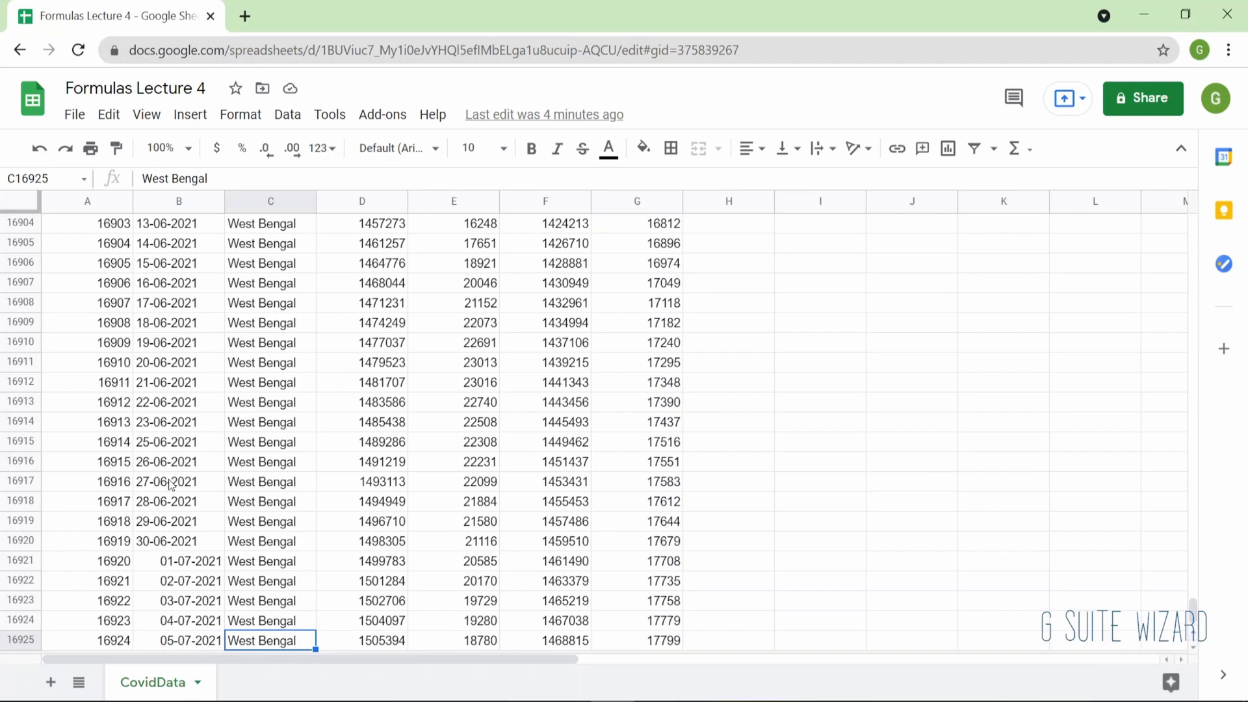
key("Right")
key("Up")
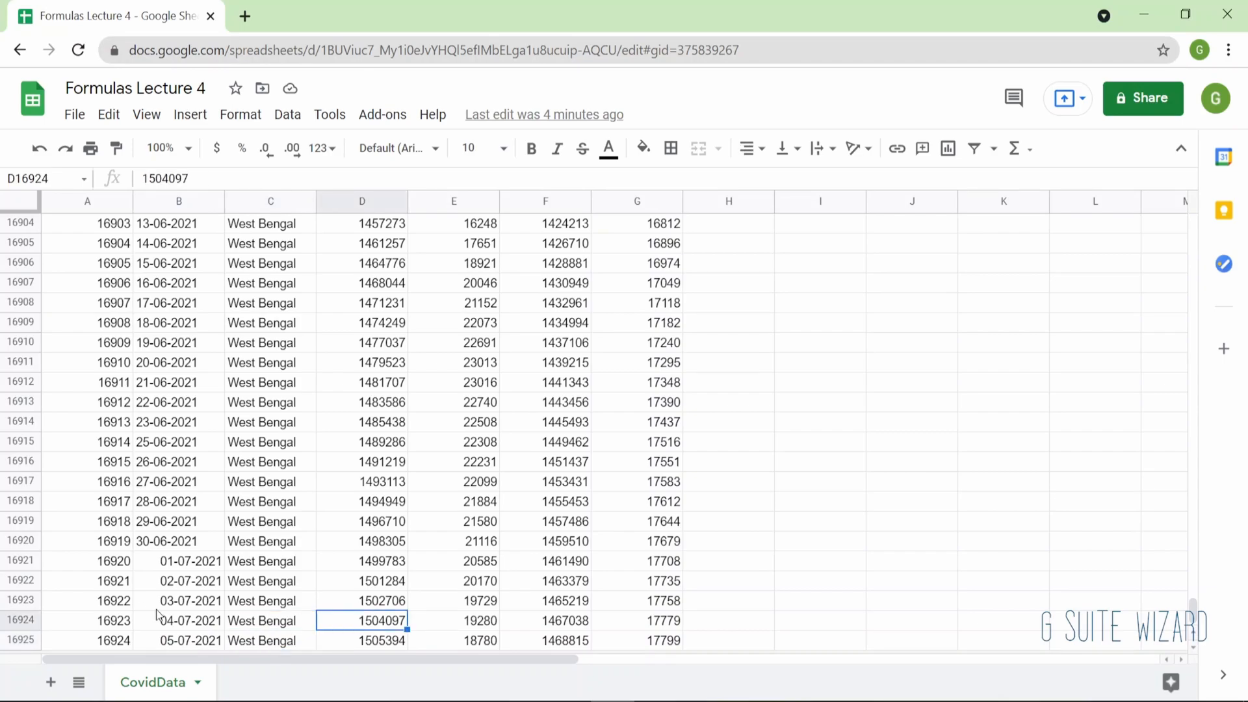
scroll(158, 614, "down", 1)
- Enter =UNIQUE(C:C) in cell I1 to list each distinct region once
scroll(156, 610, "up", 5)
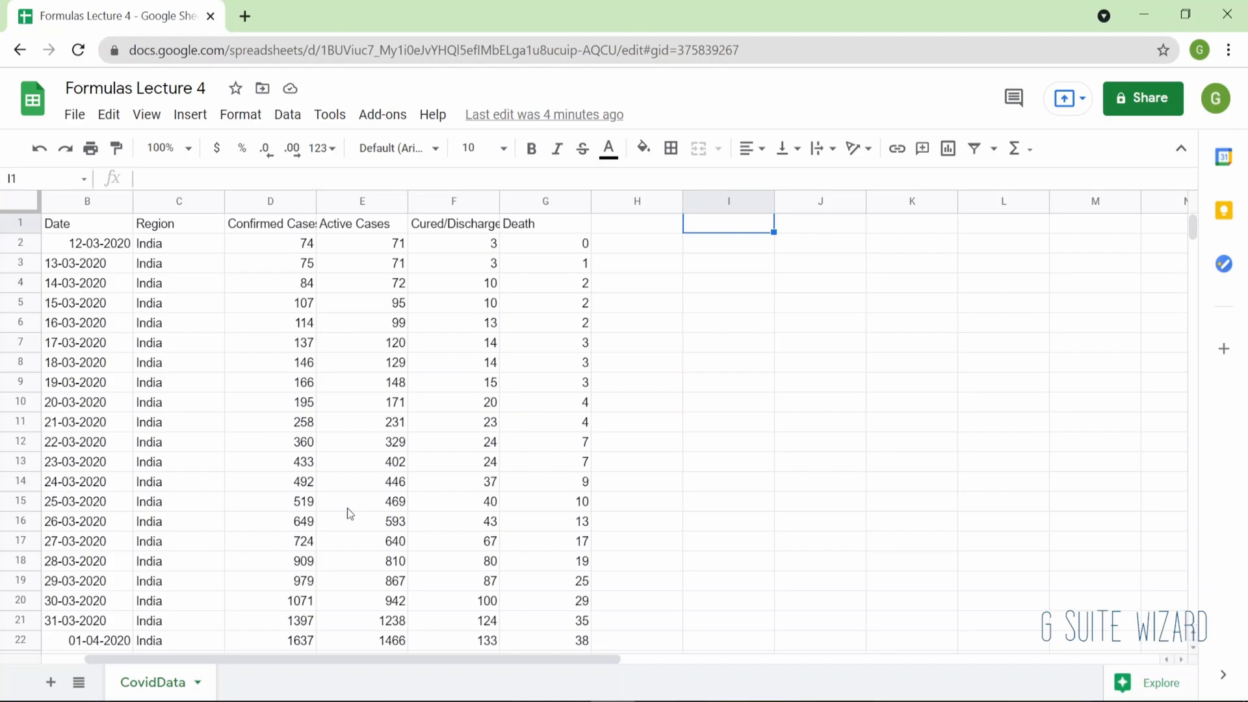
type("=uniq")
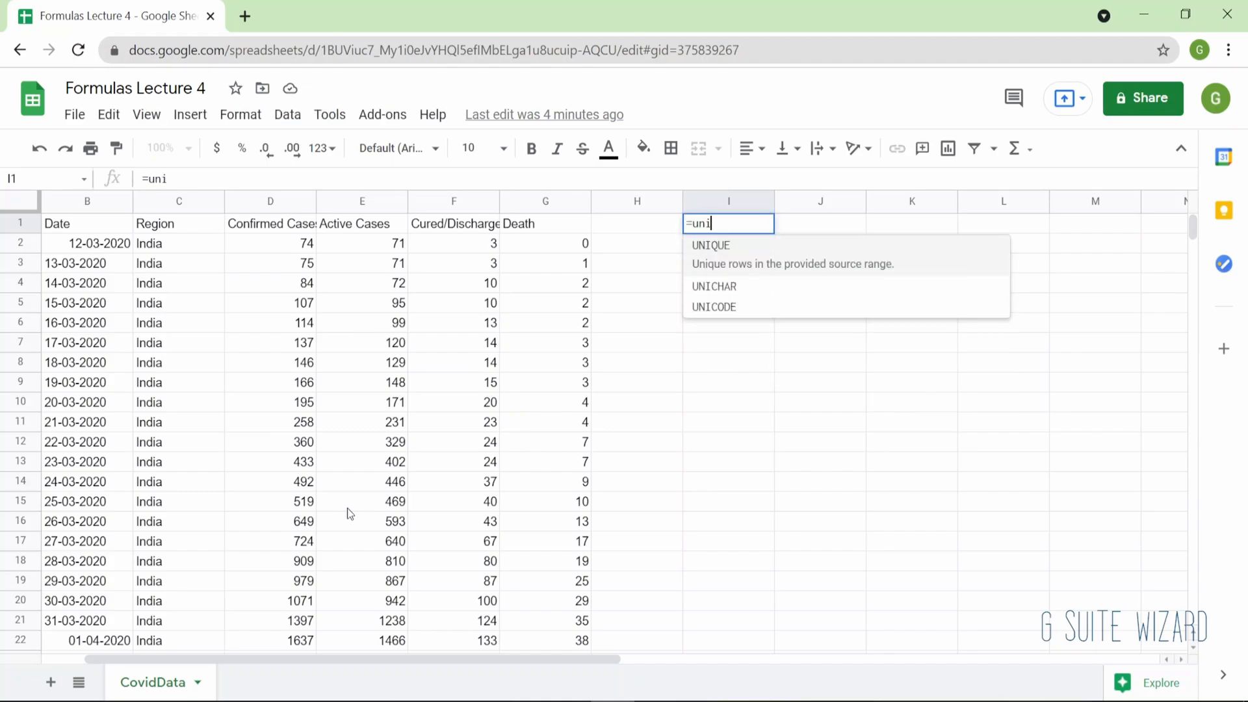
key("Tab")
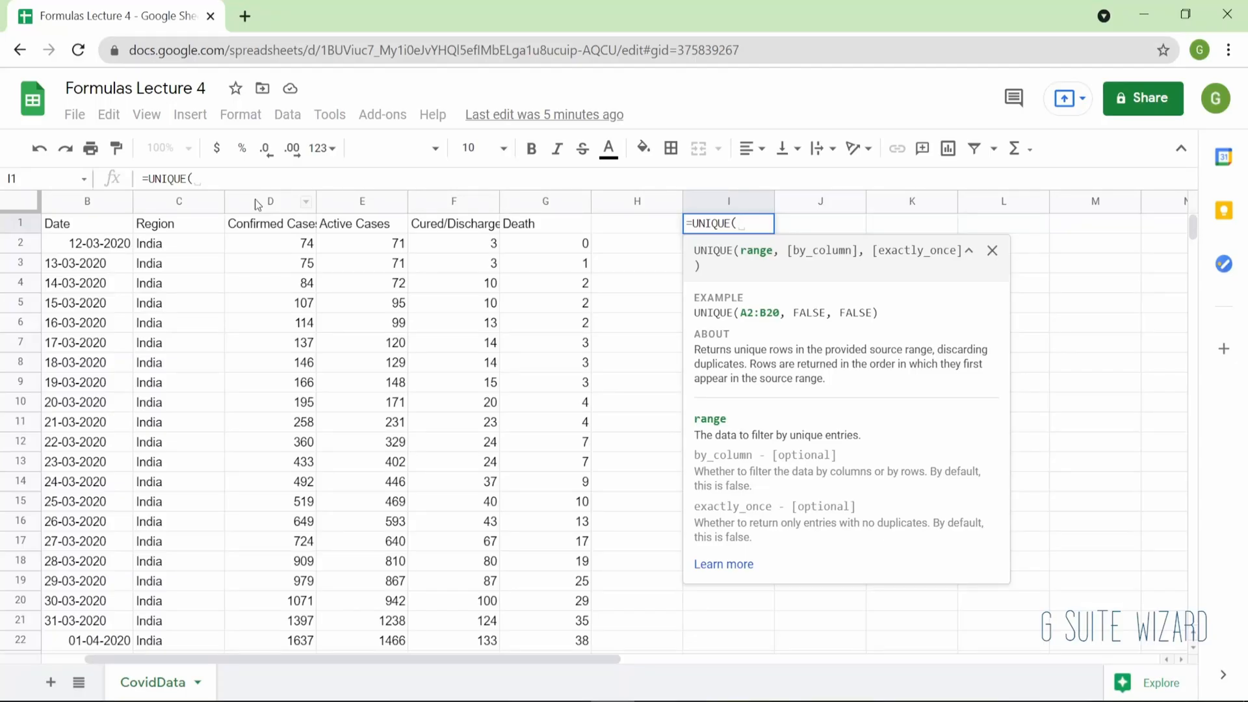
left_click(193, 202)
type(",")
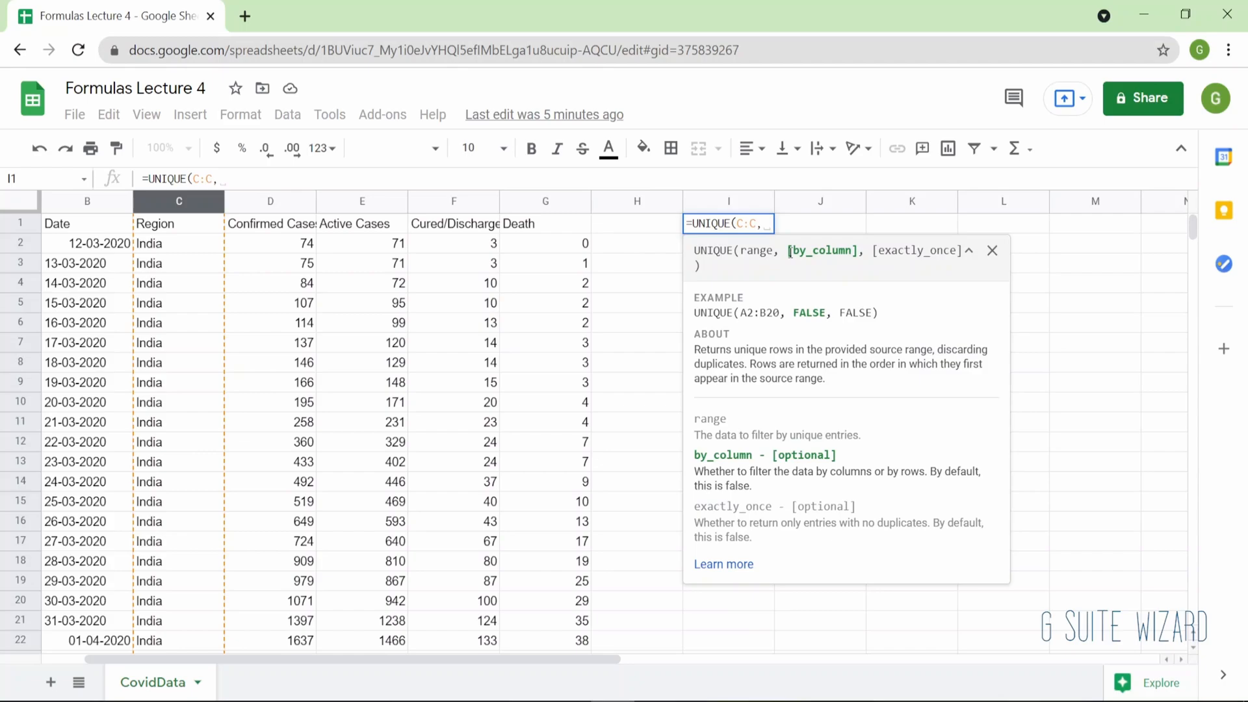
key("BackSpace")
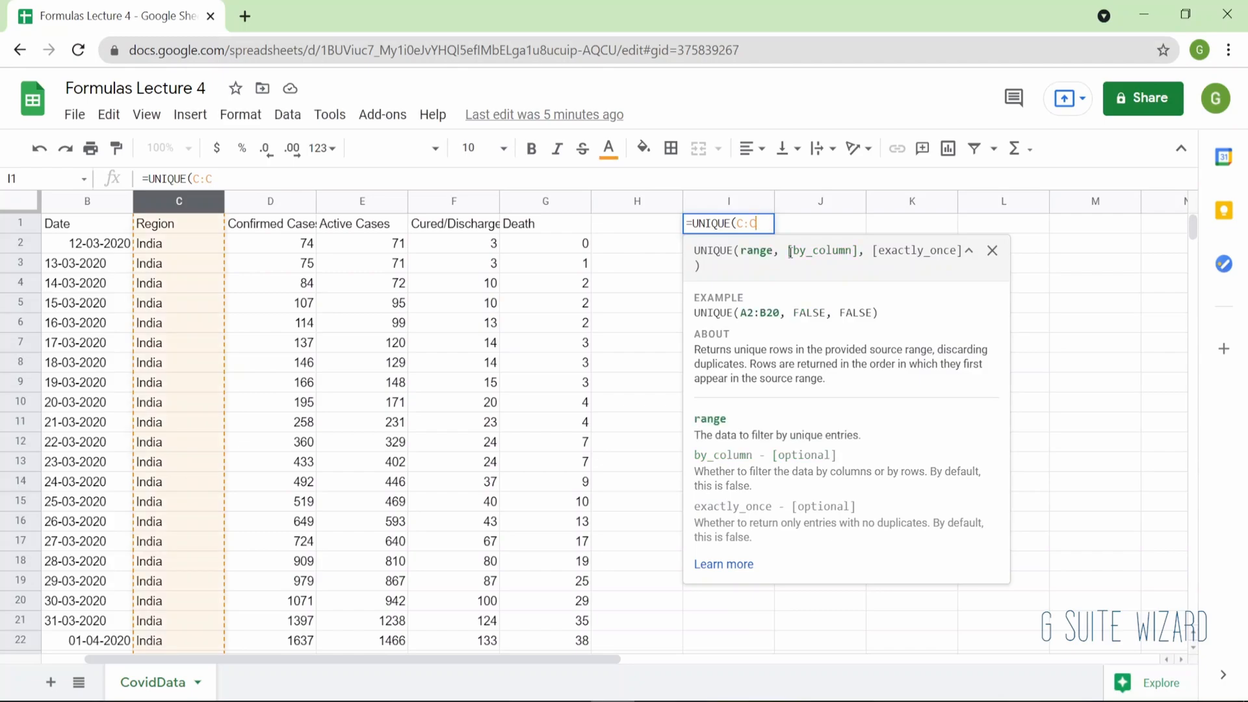
type(")")
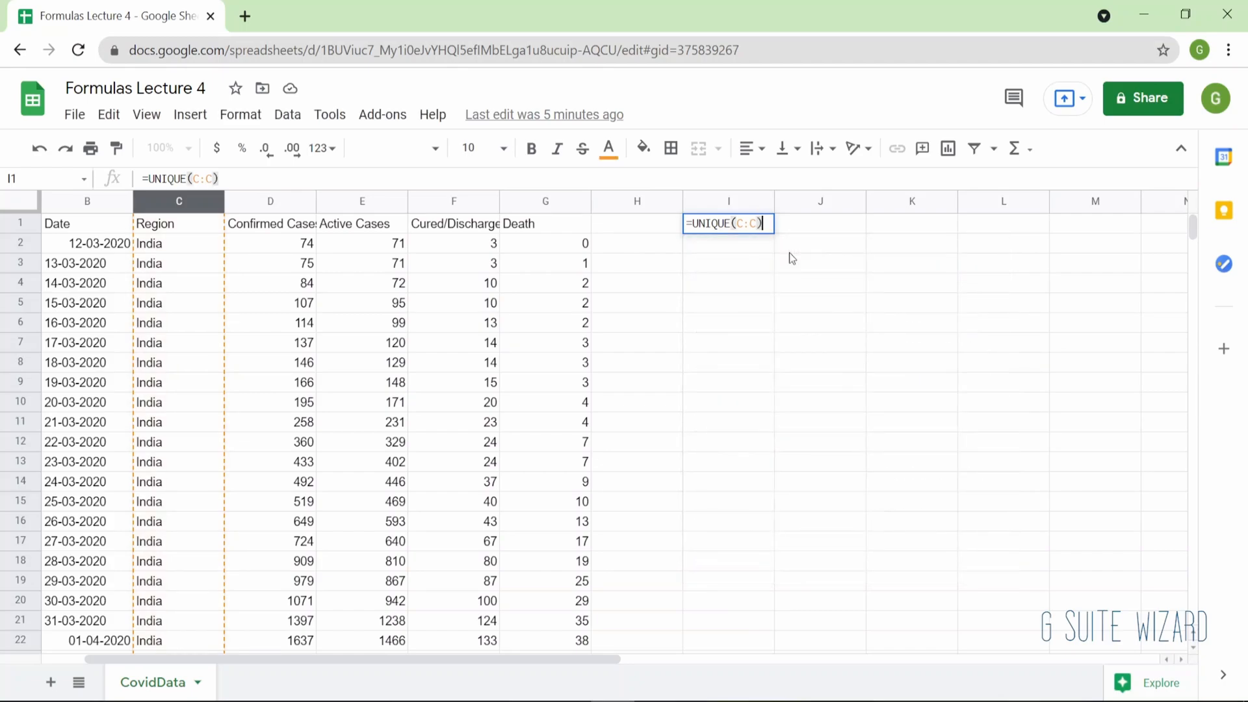
key("BackSpace")
type(",")
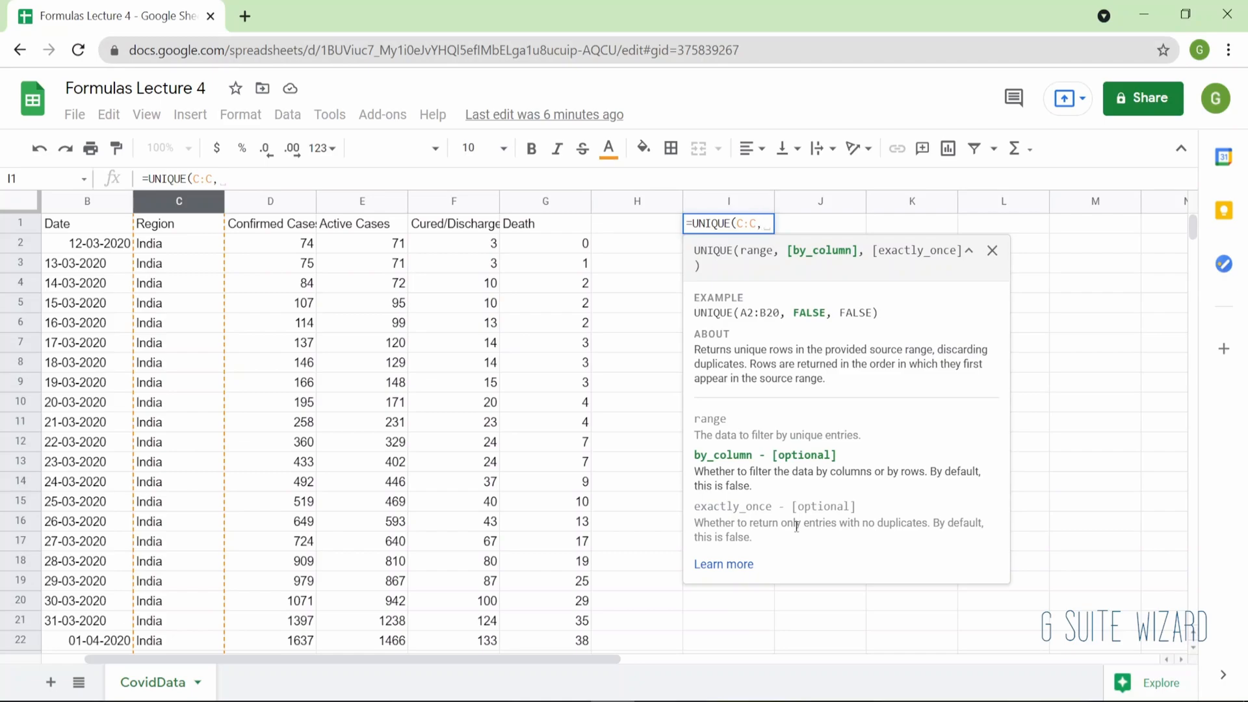
key("BackSpace")
type(")")
key("Return")
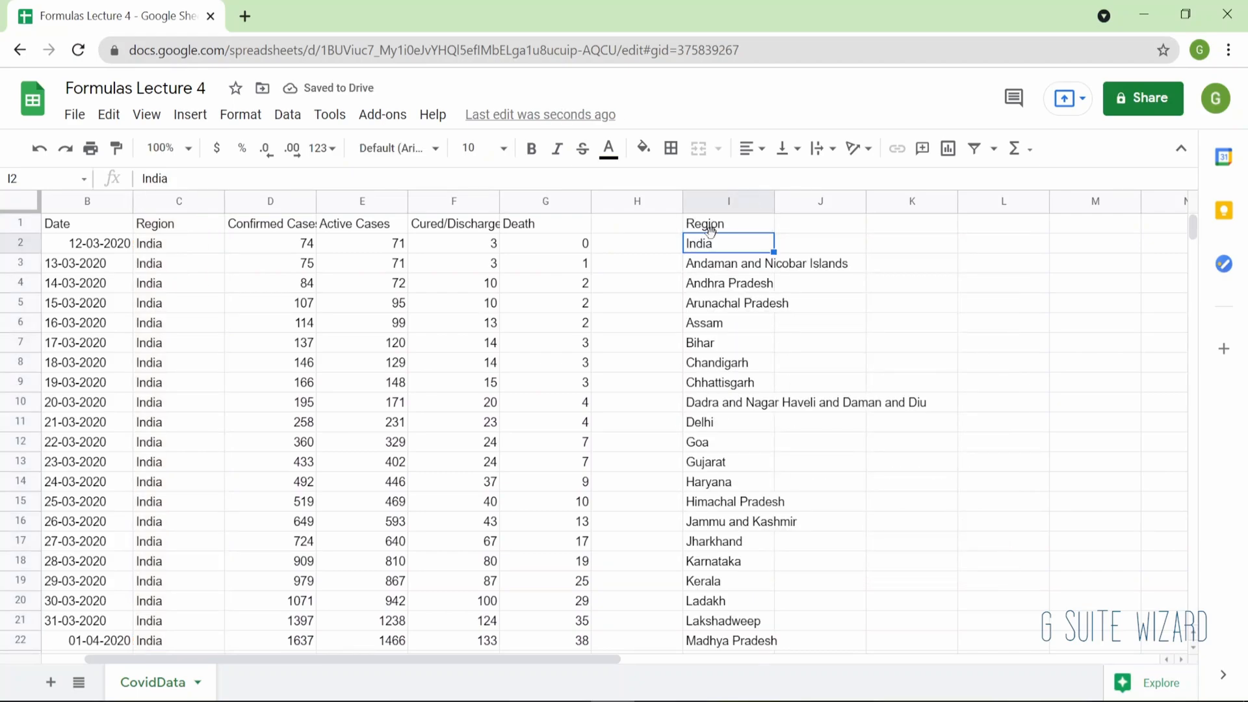
- Compare the unique region list in column I with the repeated entries in the Region column
left_click(746, 228)
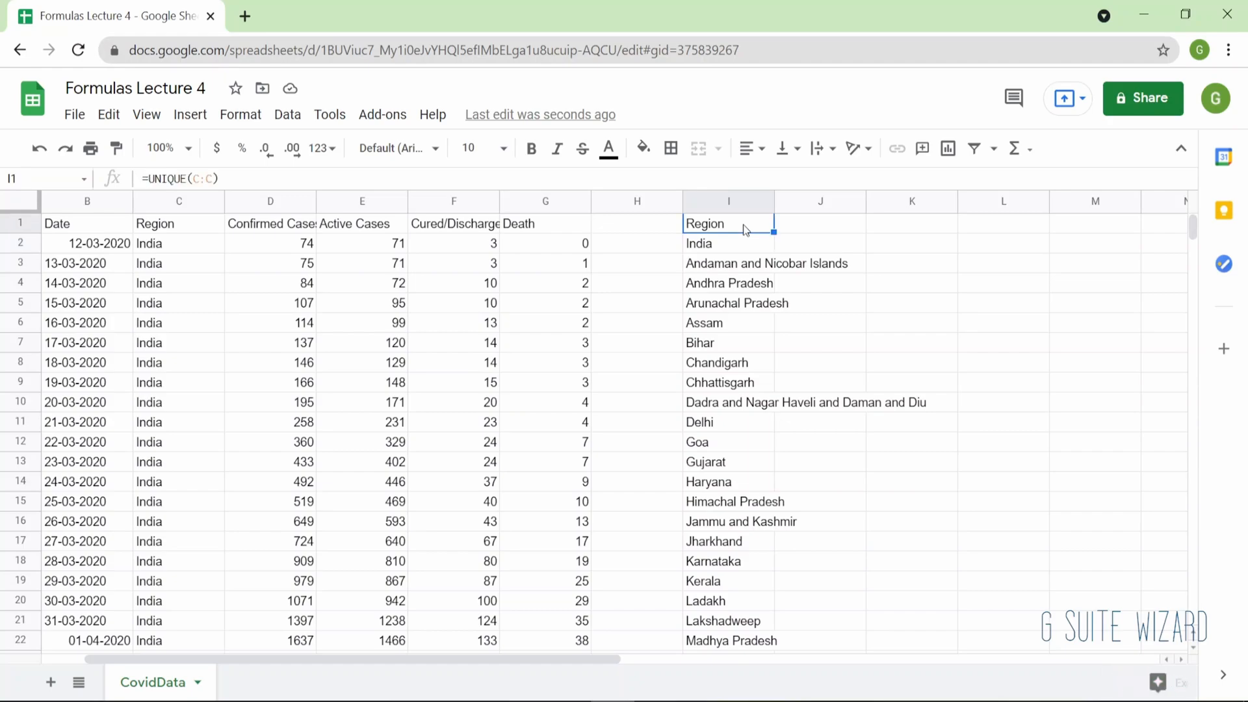
left_click(204, 247)
left_click(189, 343)
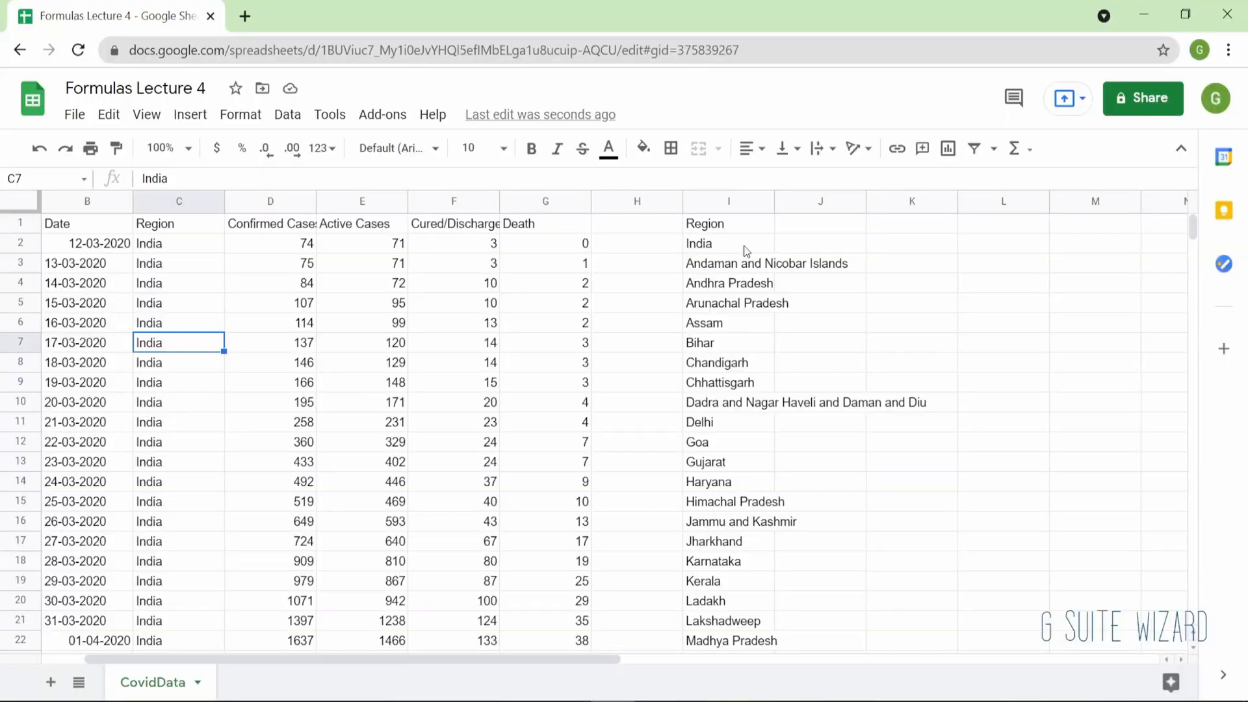
left_click(746, 248)
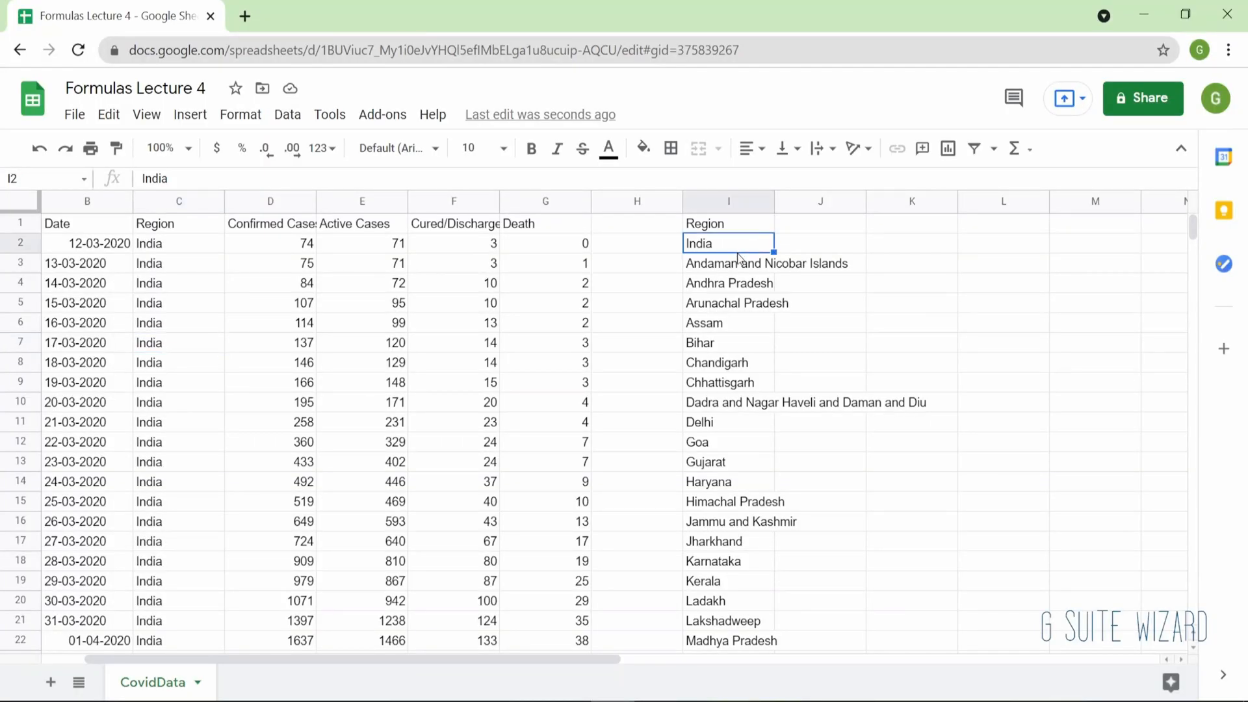
scroll(736, 304, "down", 4)
scroll(736, 304, "left", 1)
scroll(734, 302, "right", 1)
scroll(734, 302, "up", 1)
scroll(734, 303, "down", 7)
scroll(735, 303, "up", 10)
- Move the UNIQUE formula from cell I1 to cell I2
left_click(717, 219)
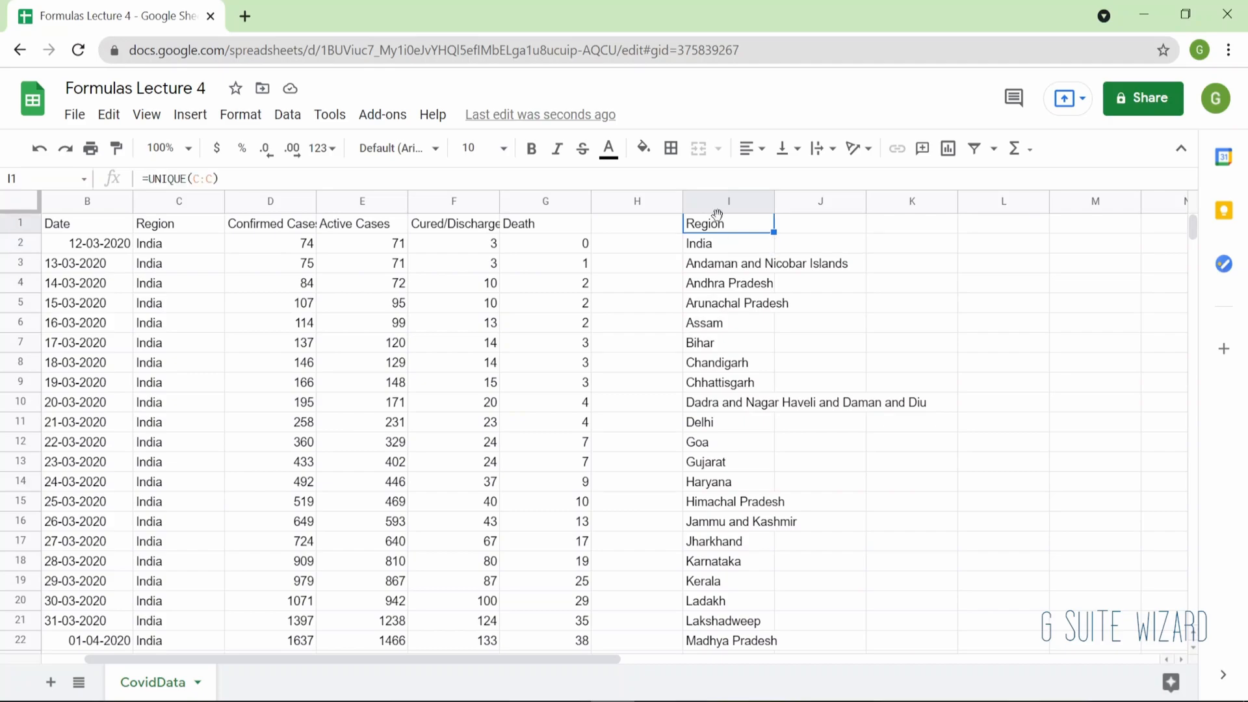
scroll(734, 248, "down", 1)
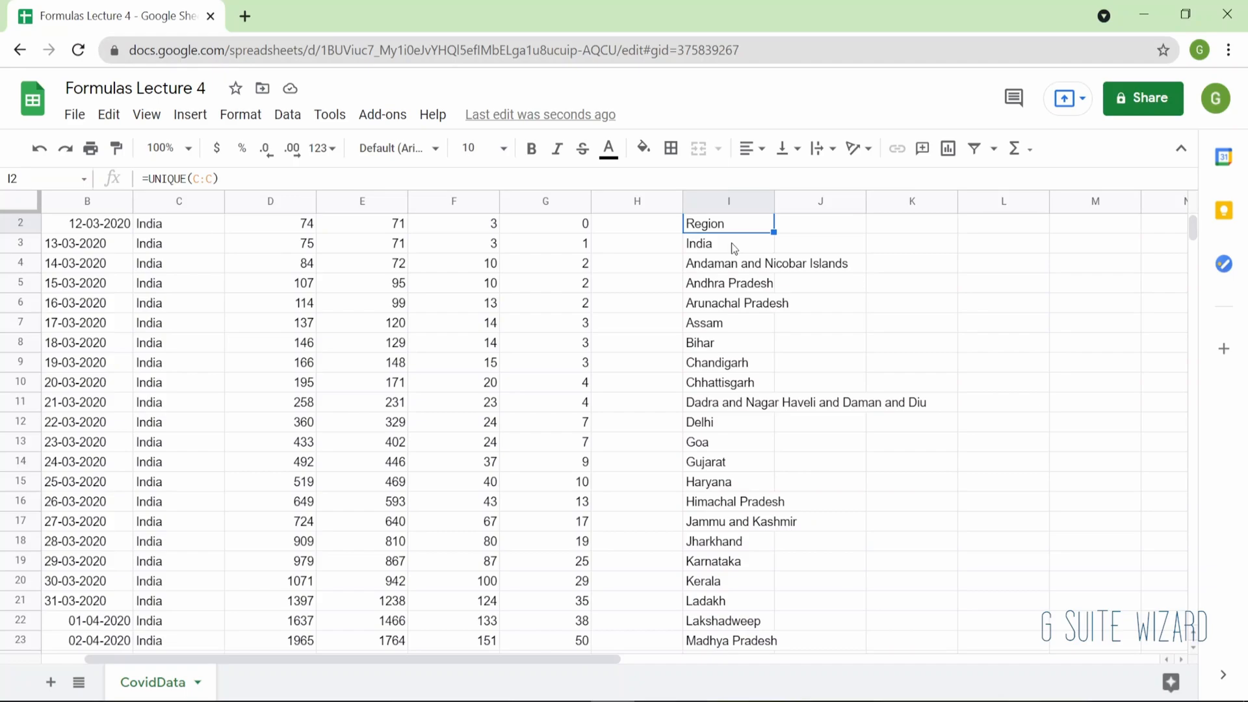
- Inspect what the individual cells of the region list contain, starting from the formula cell I2
key("Down")
key("Down")
key("Down")
key("Down")
key("Down")
key("Up")
key("Down")
key("Down")
key("Down")
key("Up")
key("Up")
key("Up")
key("Up")
key("Up")
key("Up")
key("Up")
scroll(734, 249, "up", 1)
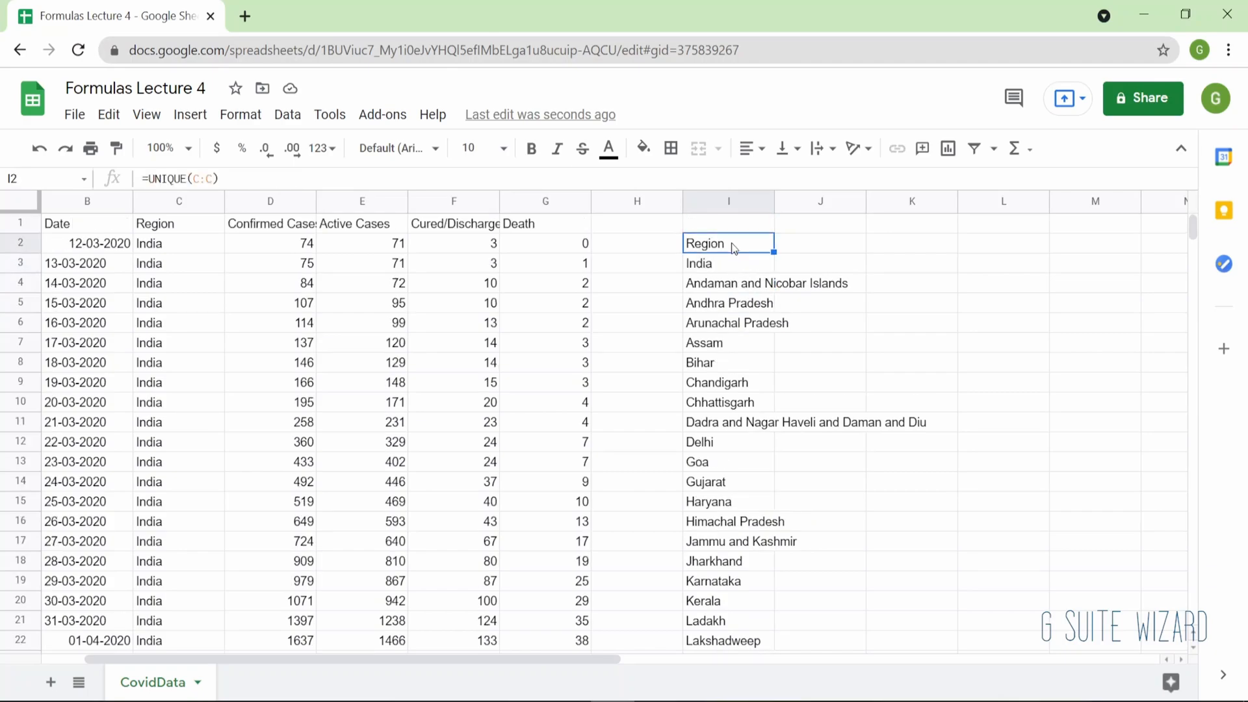
key("Down")
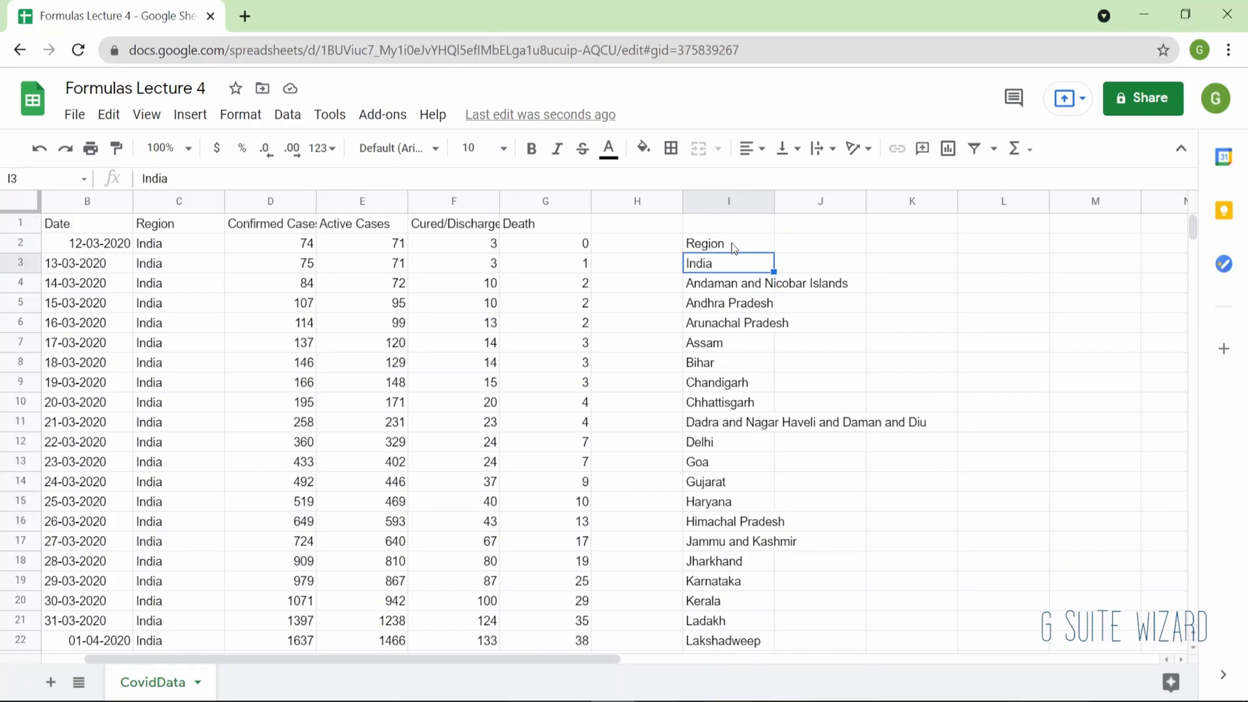
key("Down")
key("Down")
key("Down")
key("Down")
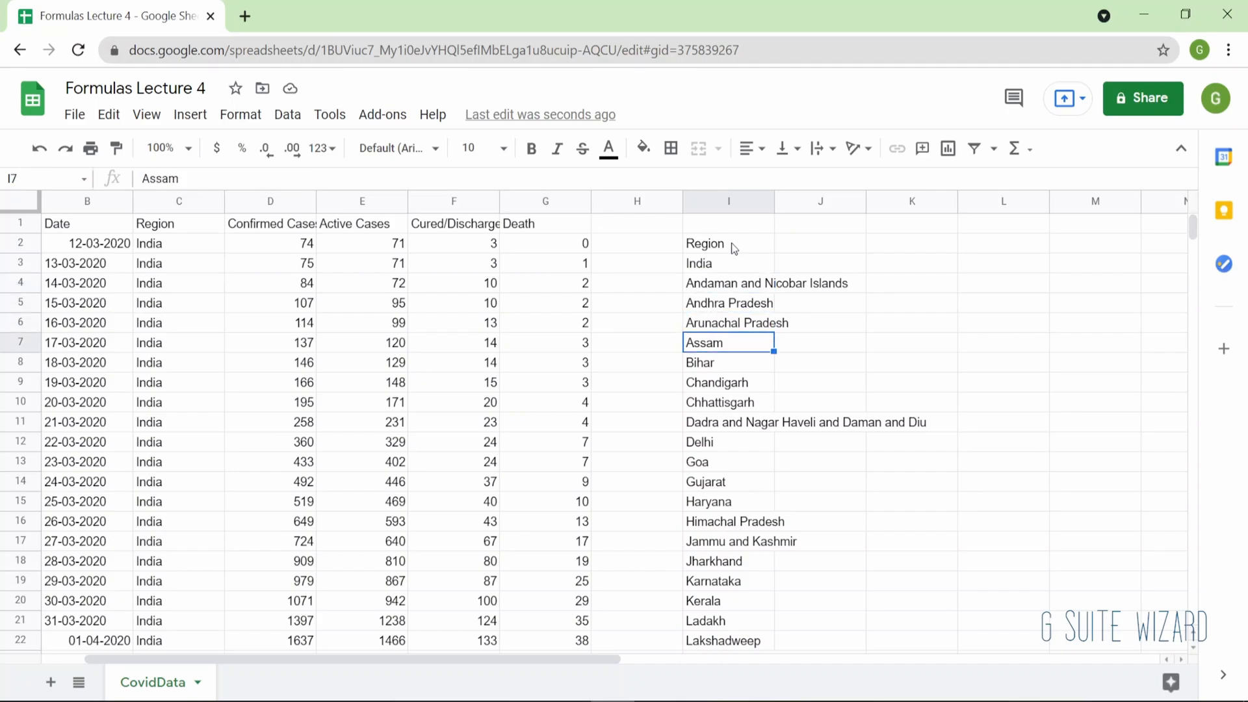
- Overwrite the Delhi entry in cell I12 of the region list with "Delhi Capital"
key("Down")
key("Down")
key("Down")
key("Down")
key("Down")
key("Return")
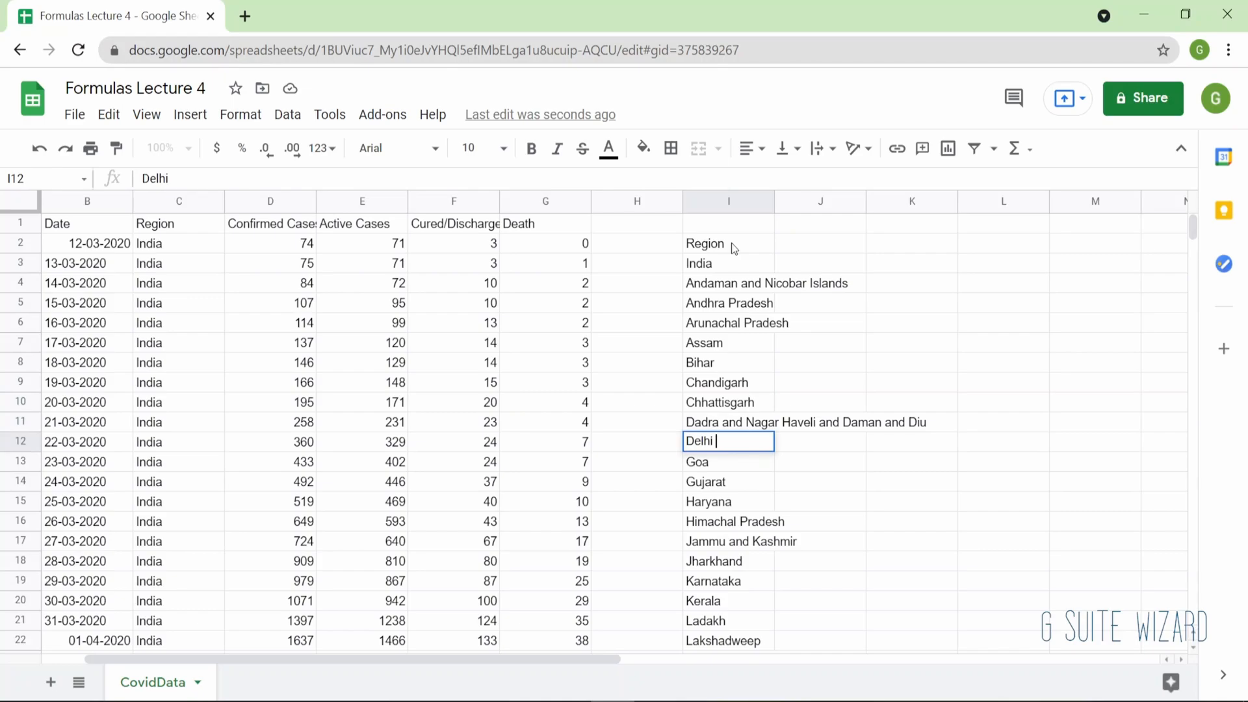
type("Capital")
key("BackSpace")
key("BackSpace")
key("BackSpace")
key("BackSpace")
type("ital")
key("Return")
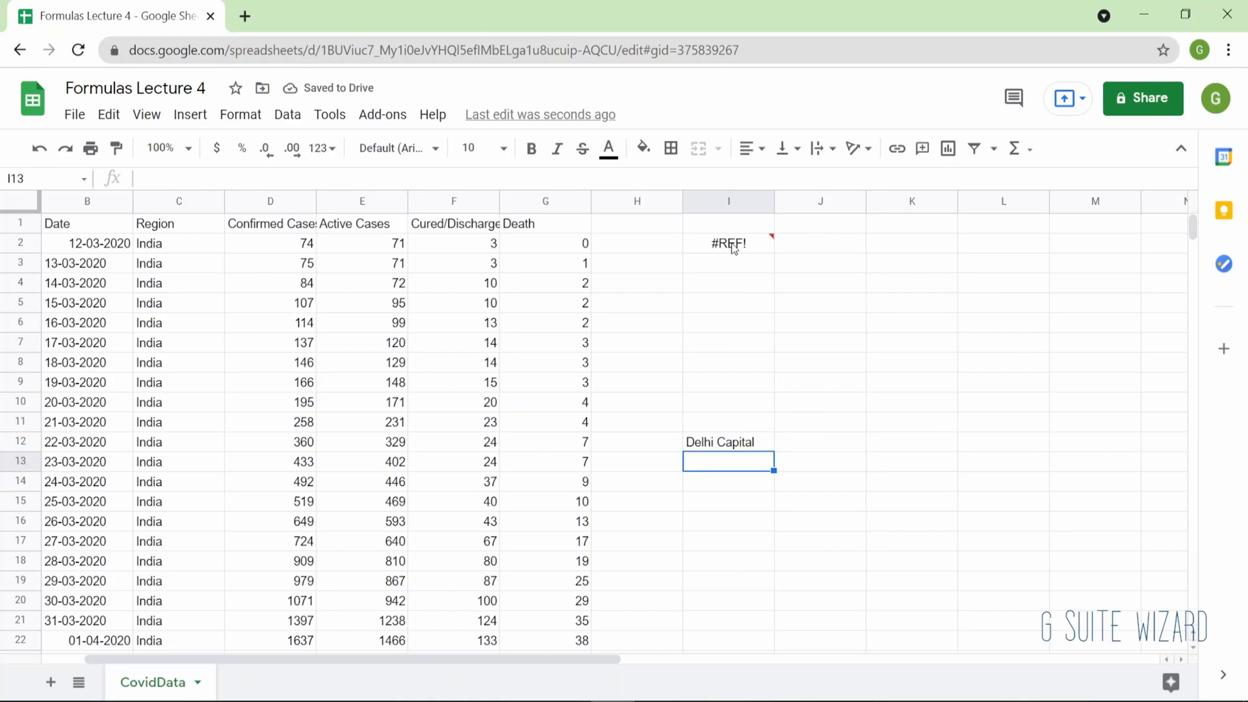
- Read the error on the UNIQUE formula in I2 and clear the overwritten text from cell I12
left_click(719, 448)
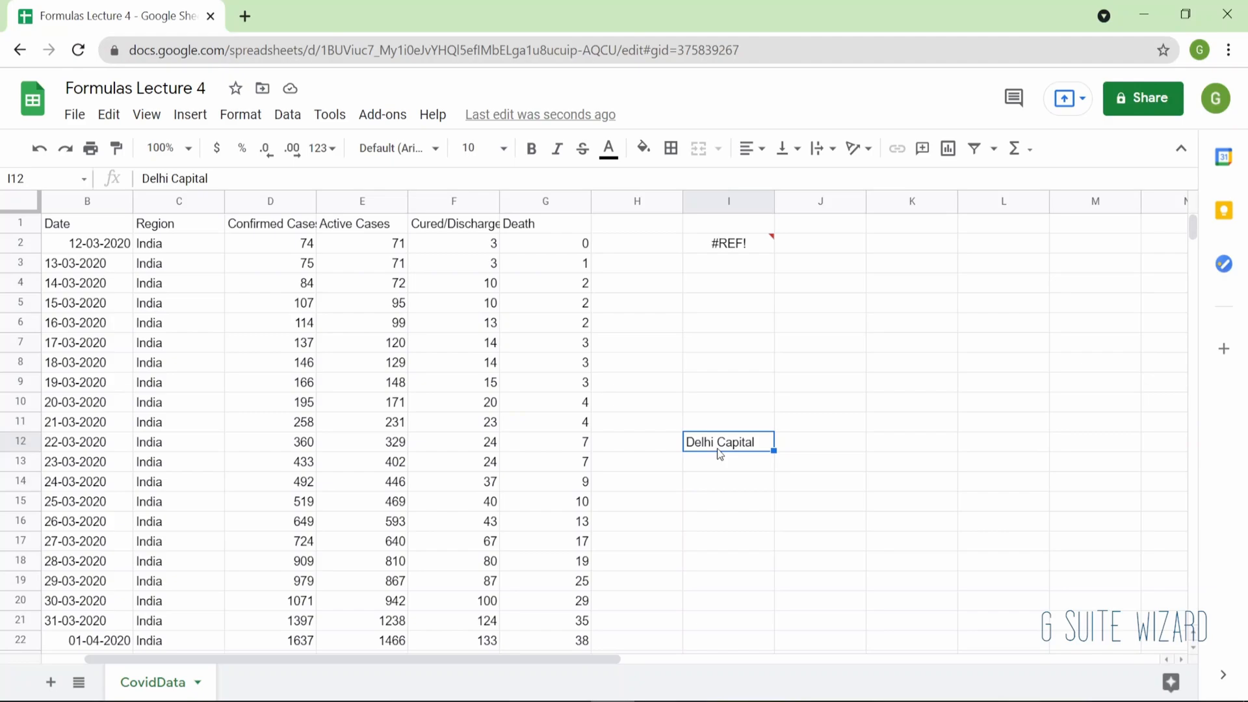
key("ctrl+Up")
mouse_move(733, 244)
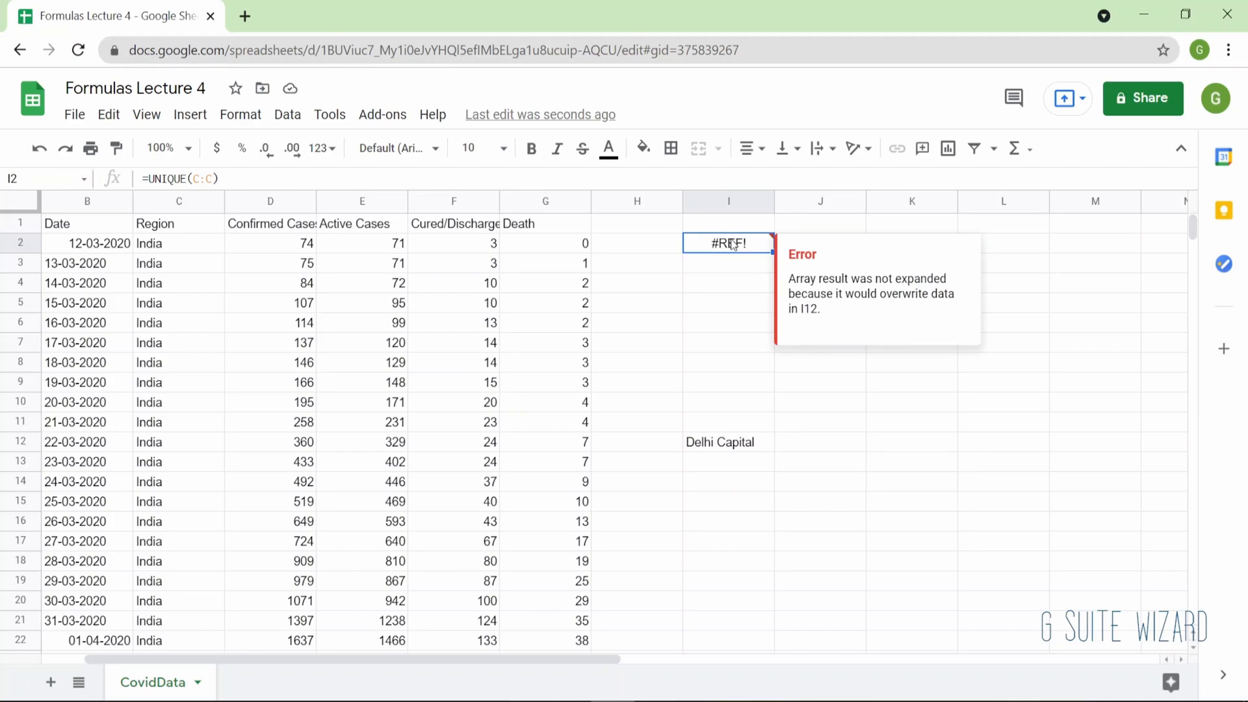
left_click(714, 451)
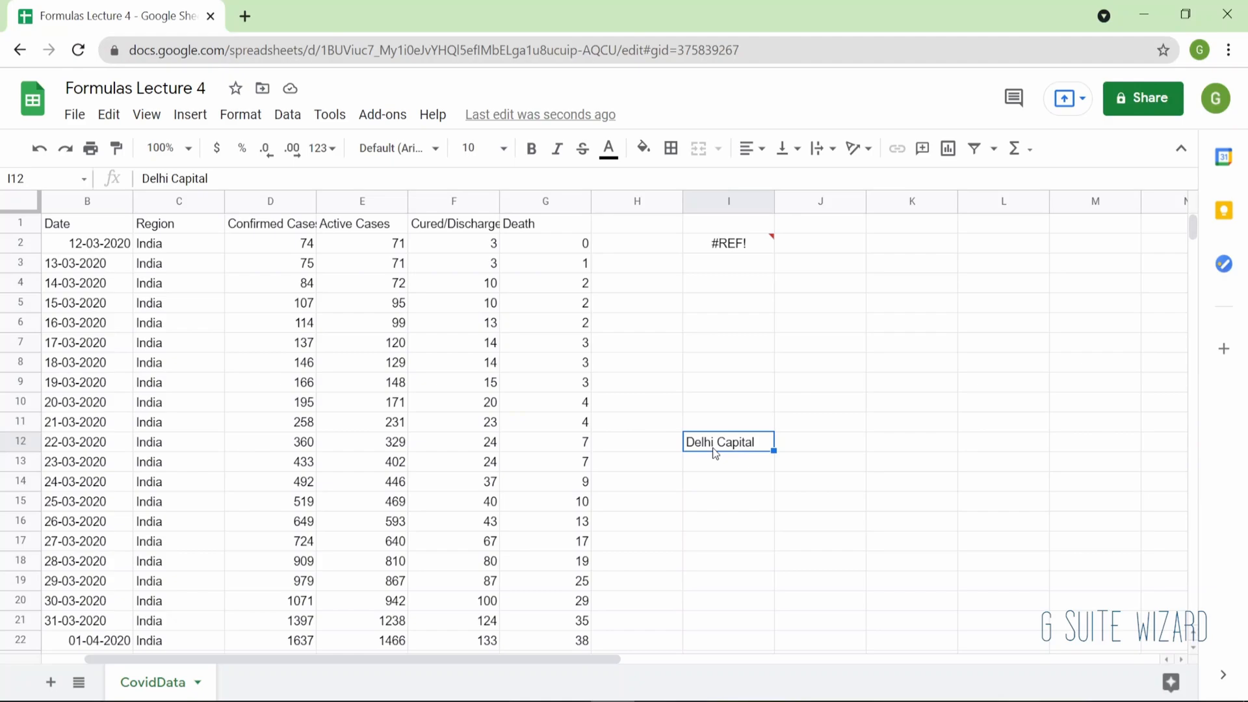
key("Delete")
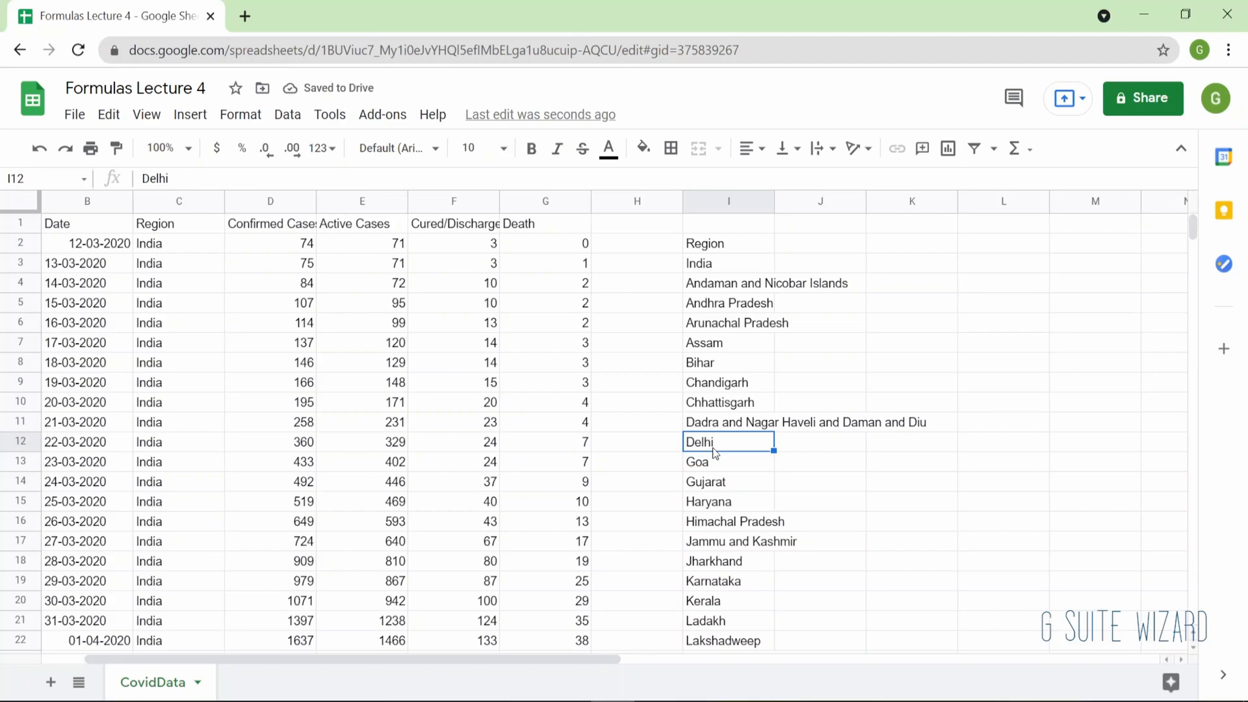
key("Right")
key("Right")
- Delete the UNIQUE formula from cell I2
left_click(710, 250)
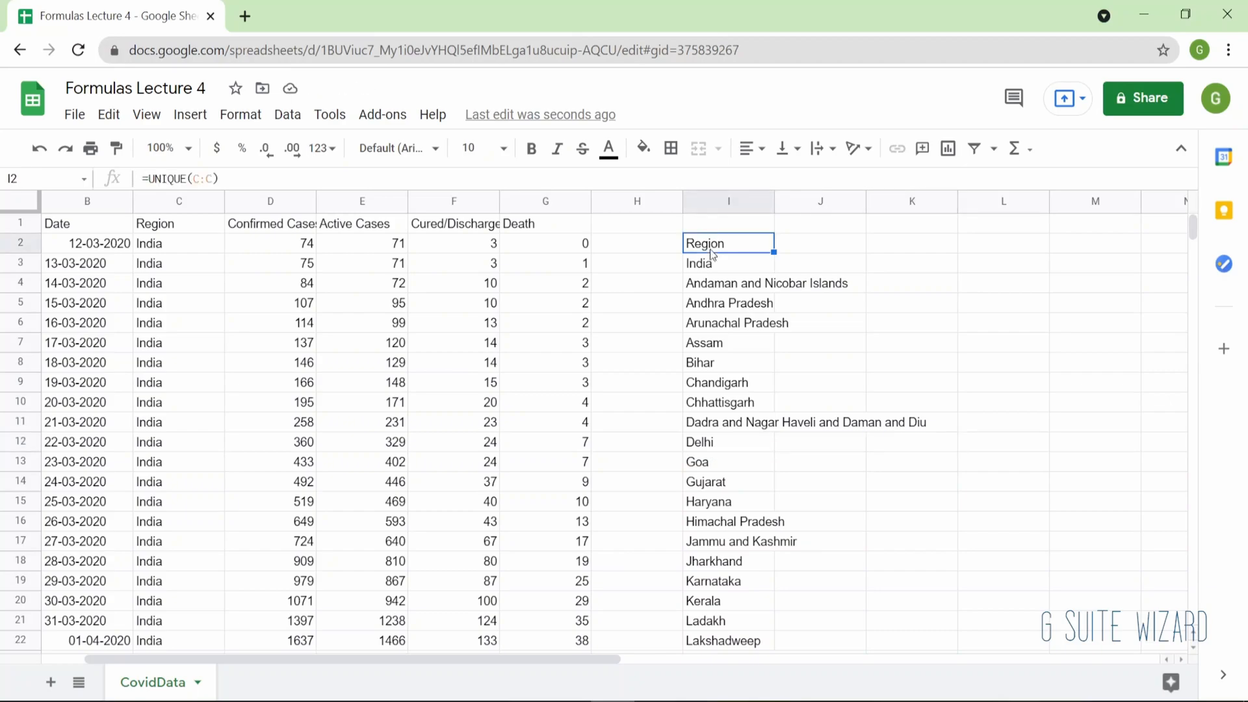
key("Delete")
key("Up")
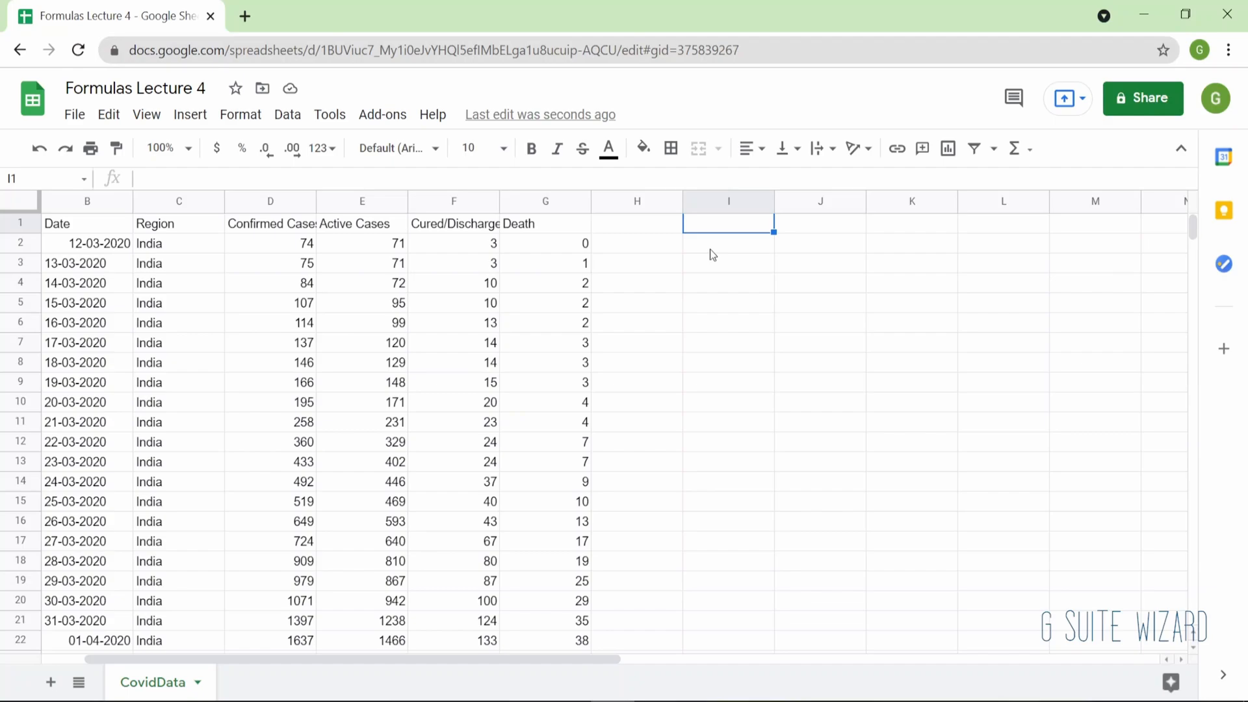
- Enter a SPLIT formula in cell I2 that divides "The Covid Cases in India has touched an all time high" at each space
left_click(710, 249)
type("=spl")
key("Tab")
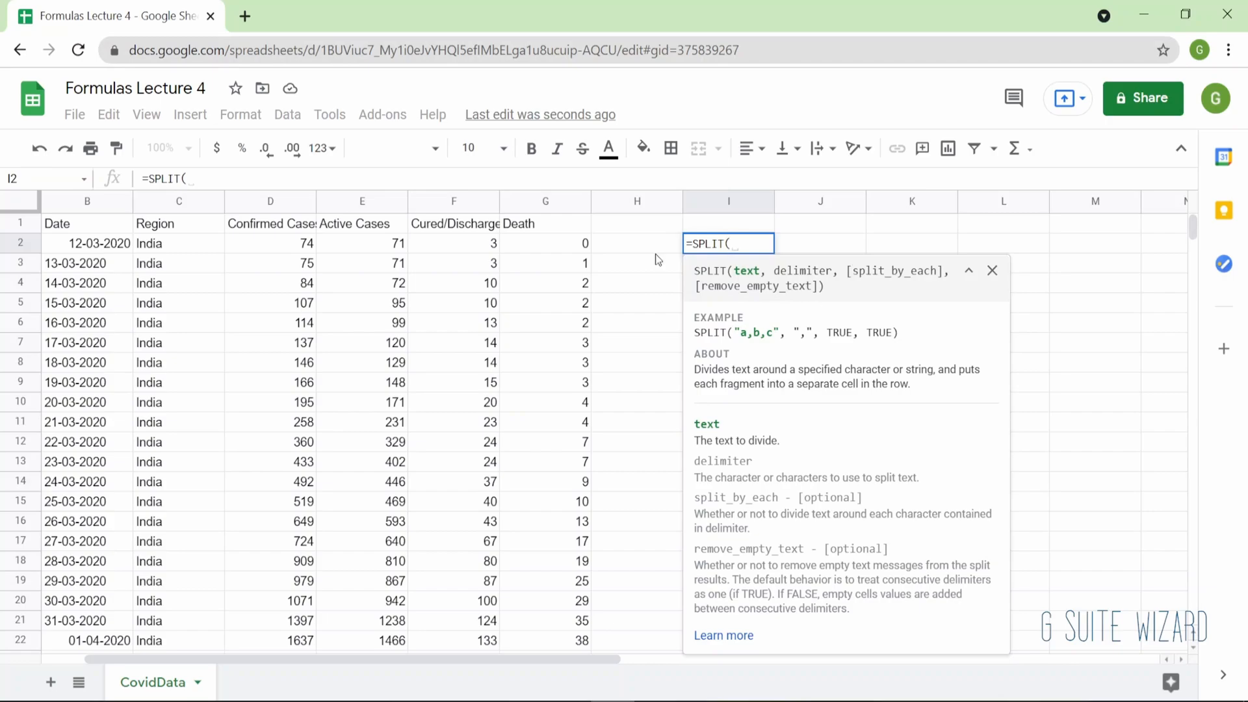
type("\"")
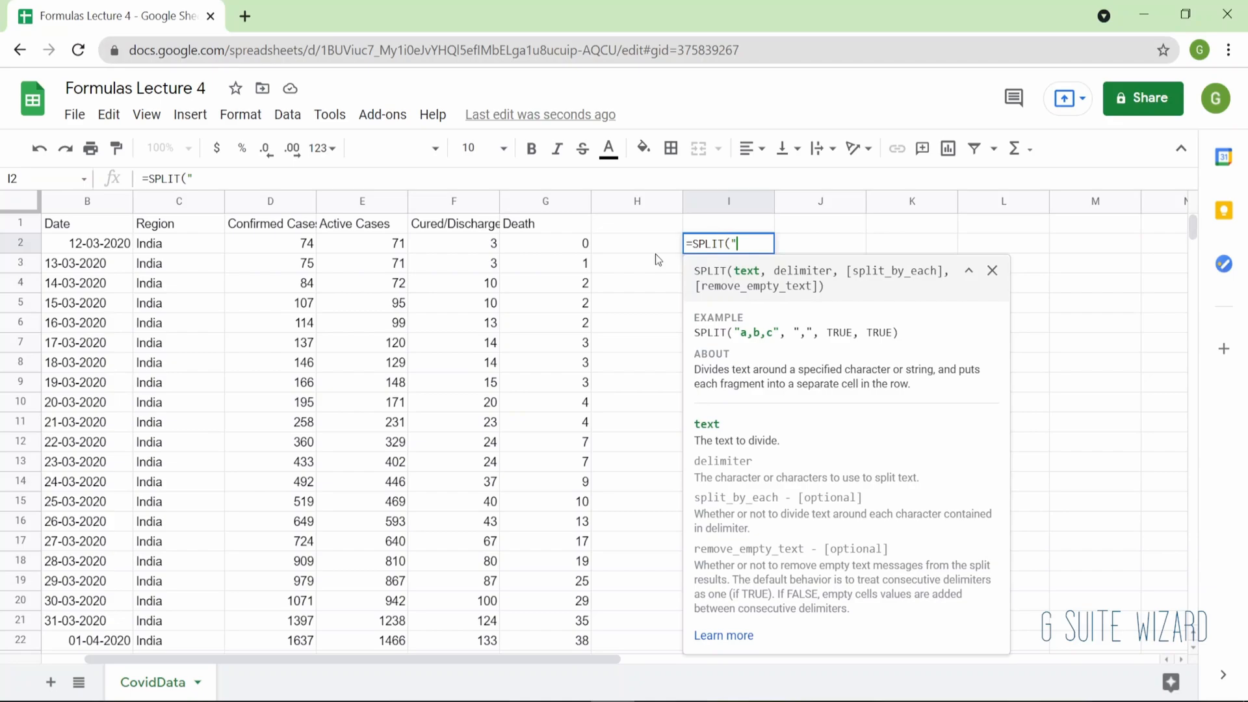
type("The Covid Cases in India has touch")
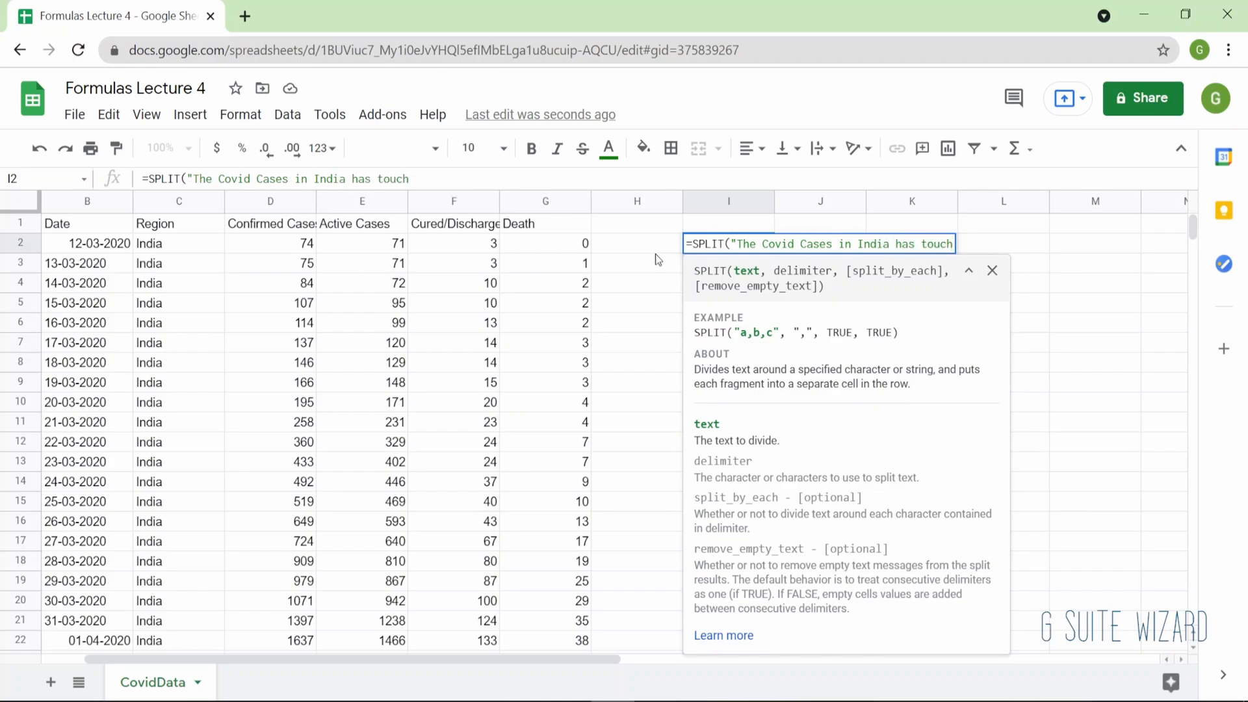
type("ed an all time high\"")
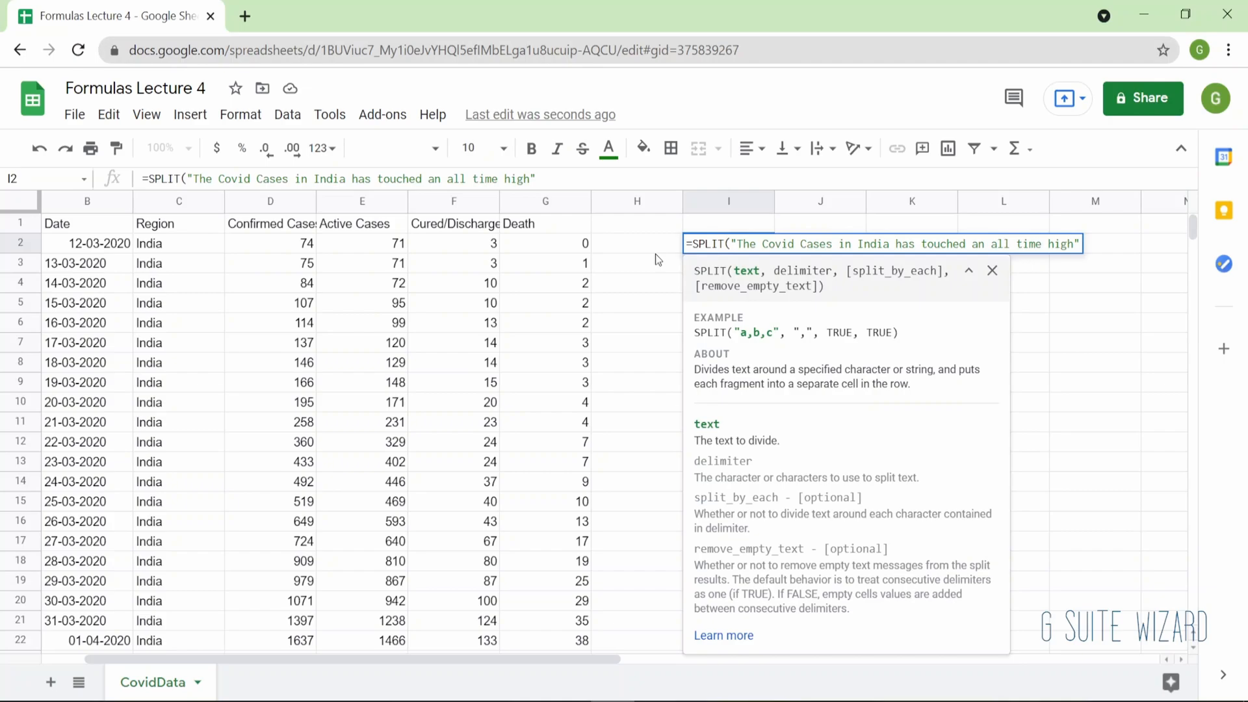
type(",\"")
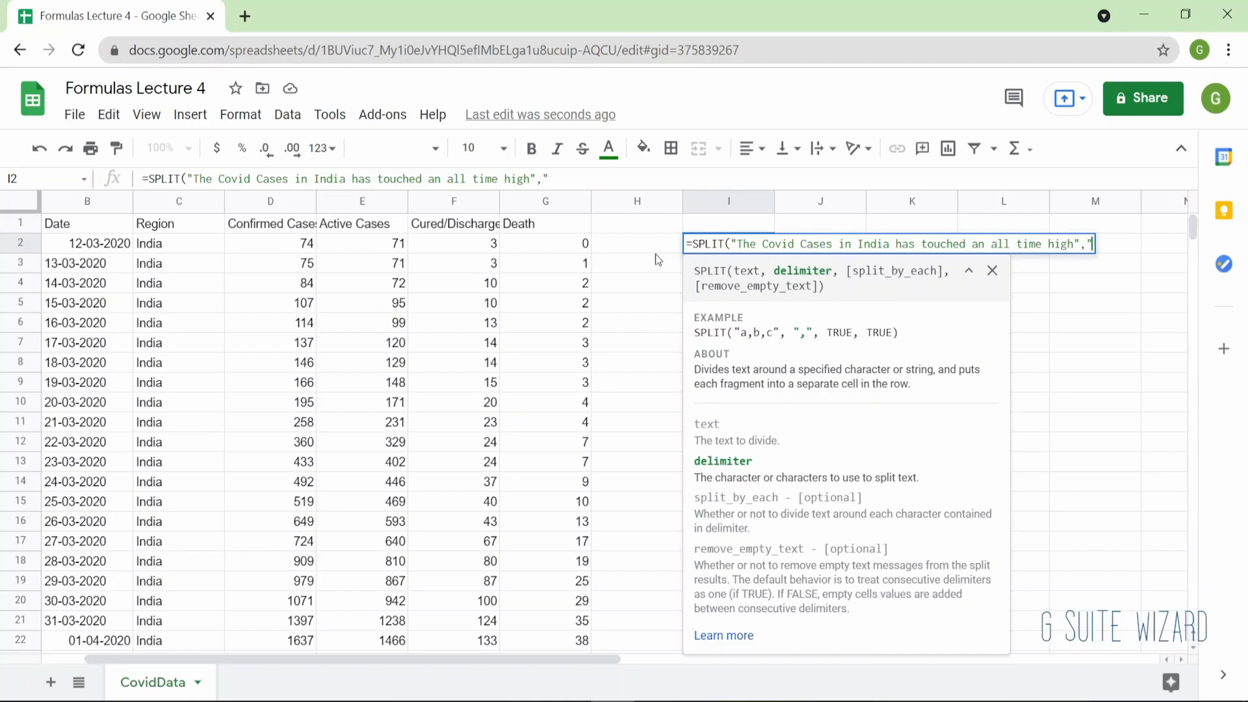
type("\"")
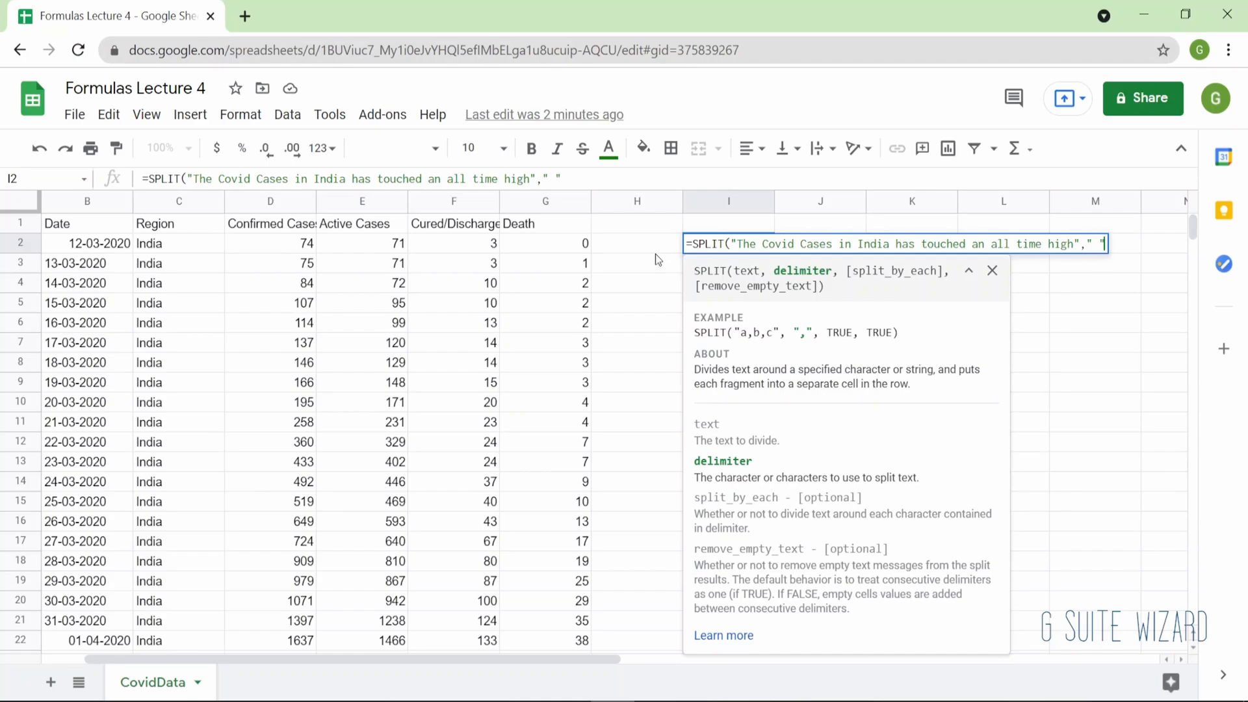
key("Return")
key("Up")
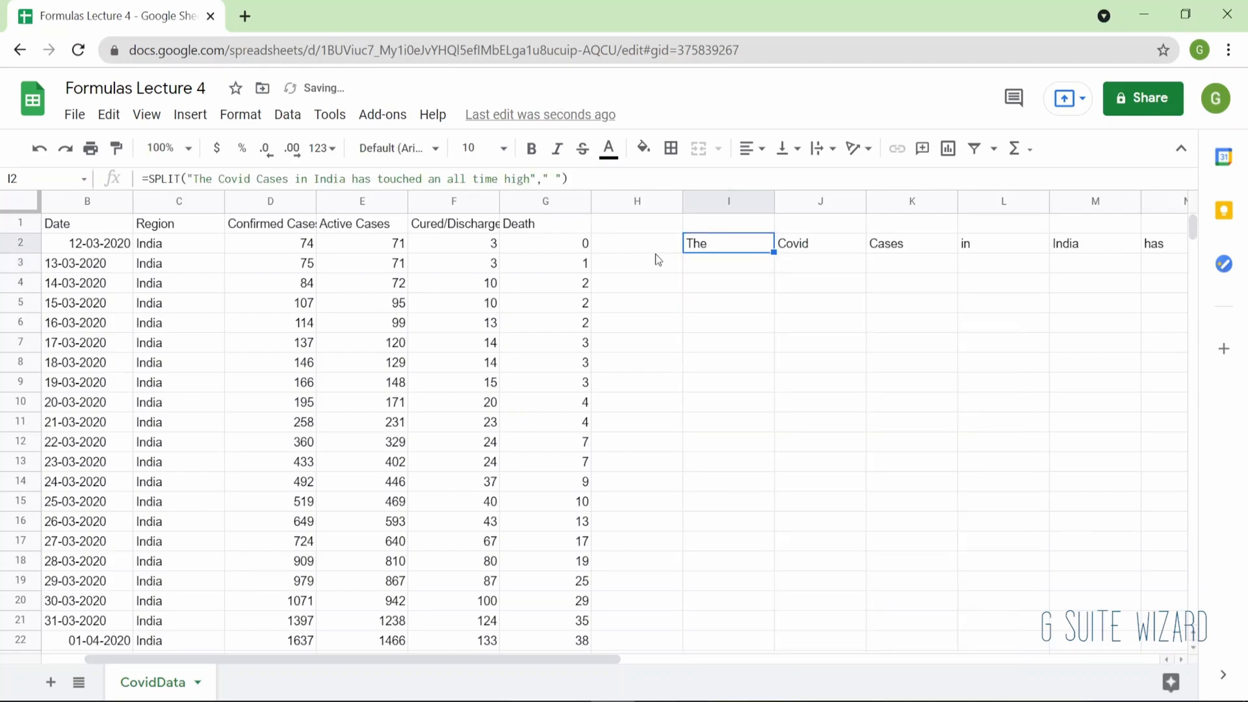
scroll(655, 254, "right", 6)
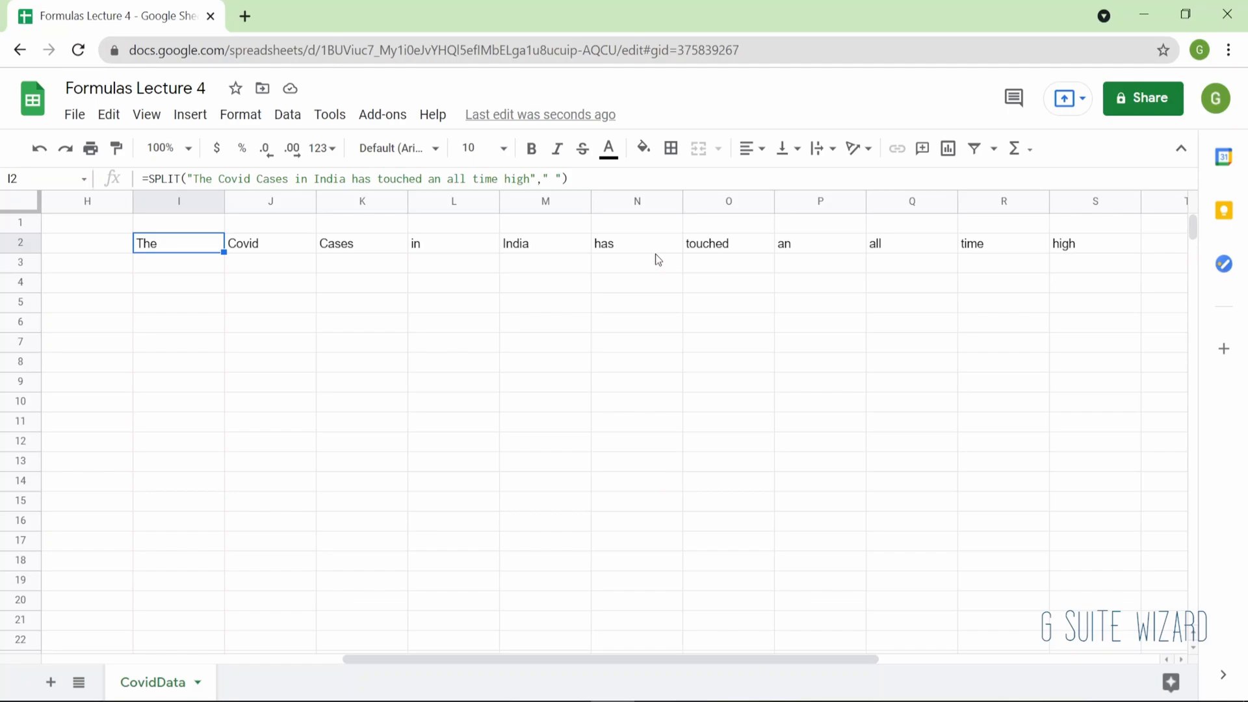
- Change the delimiter of the SPLIT formula in cell I2 to "/"
key("Return")
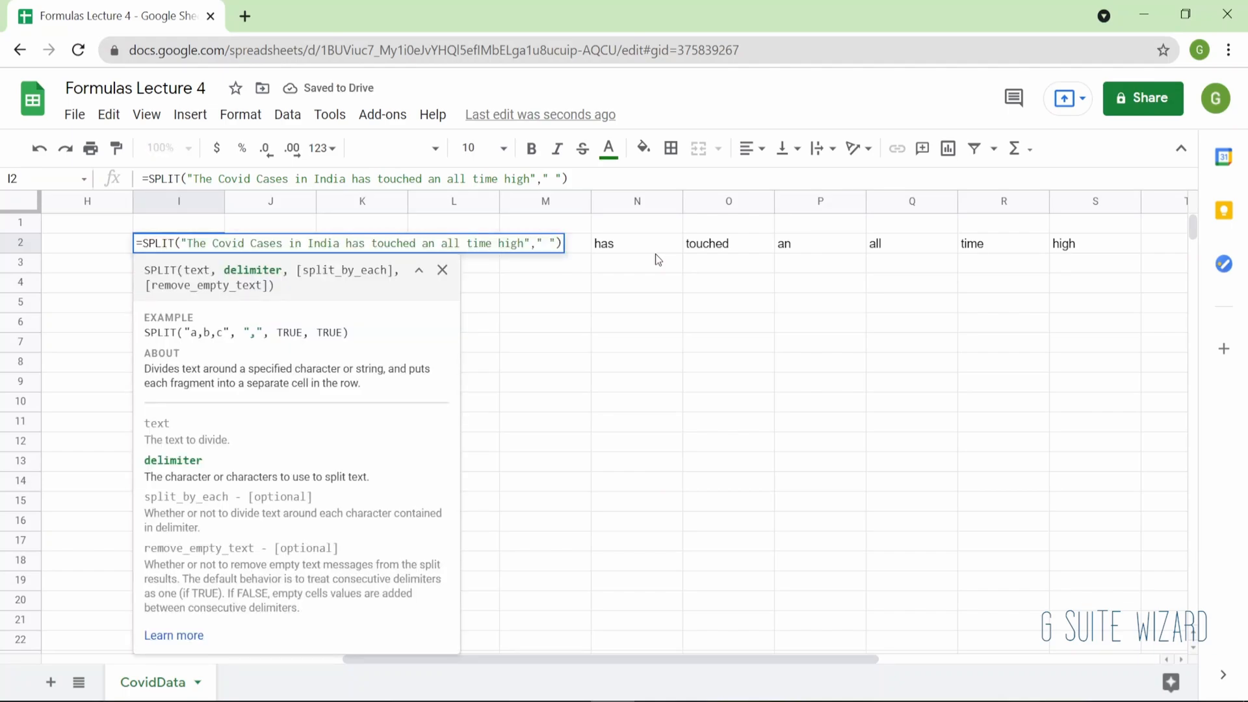
key("BackSpace")
type("/")
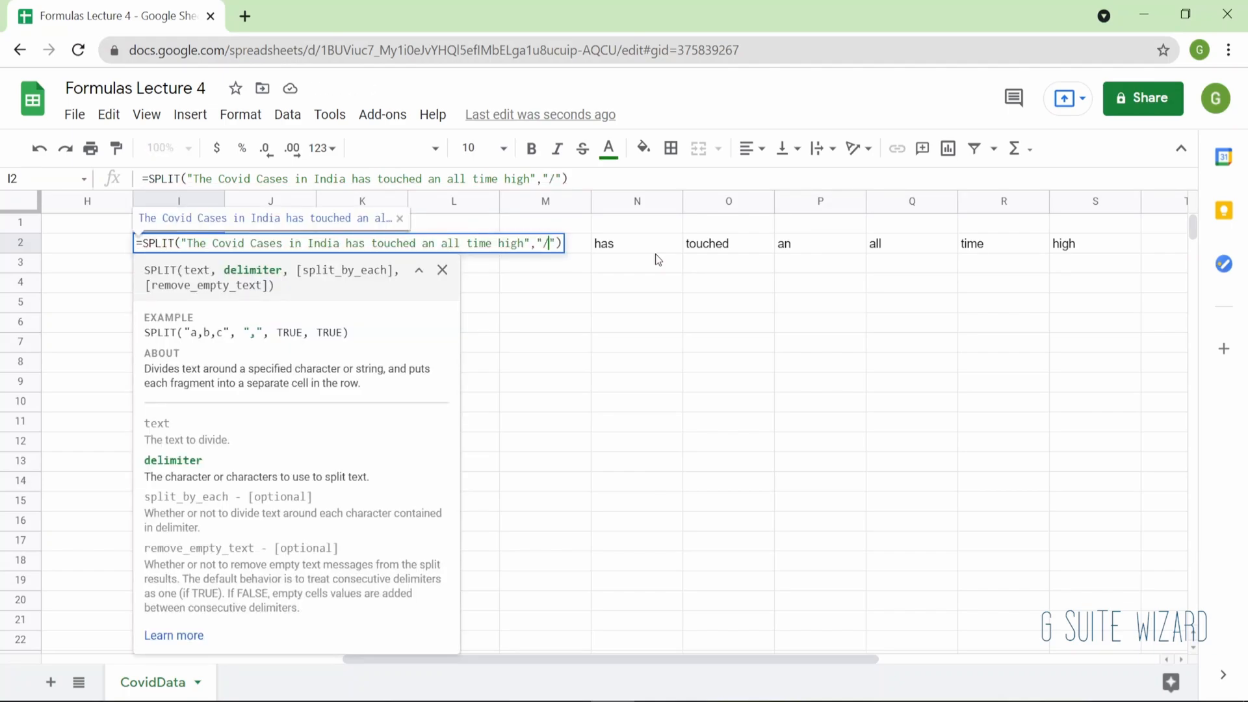
key("Return")
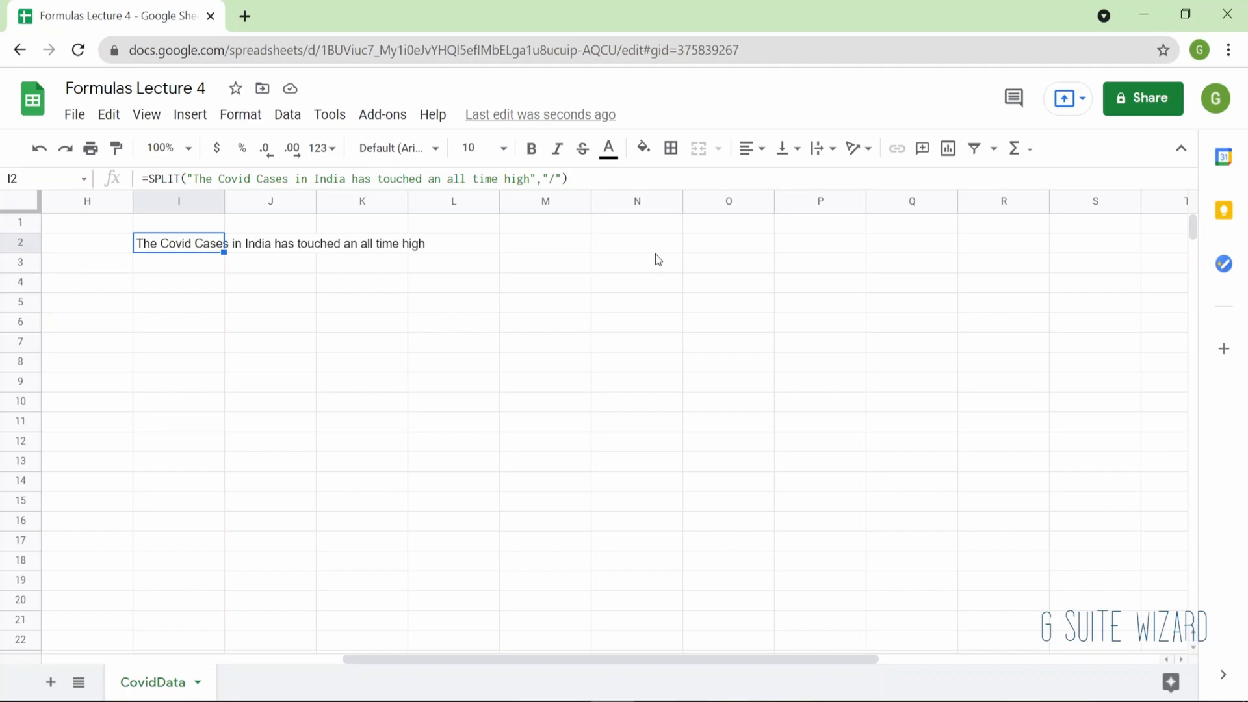
- Clear the SPLIT formula from cell I2 and return to the header row of the data table
key("Up")
key("Left")
key("Left")
key("Left")
key("Left")
key("Left")
key("Left")
key("Left")
key("Left")
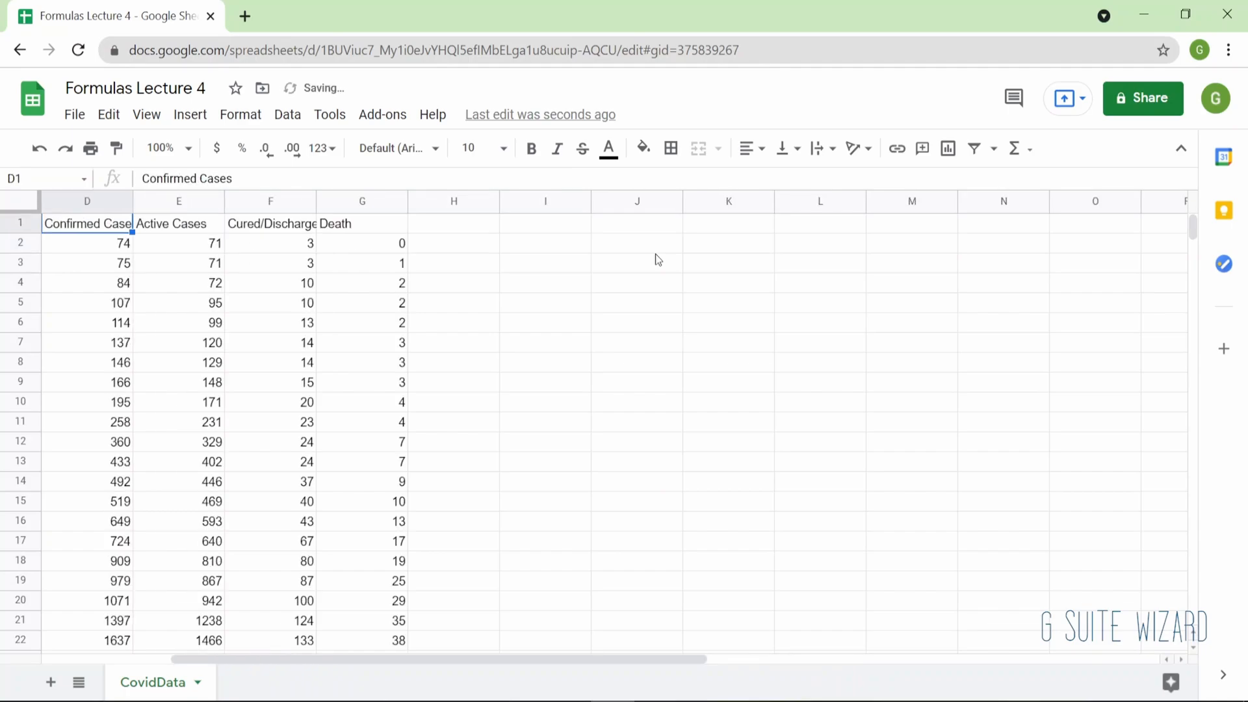
key("Right")
key("Right")
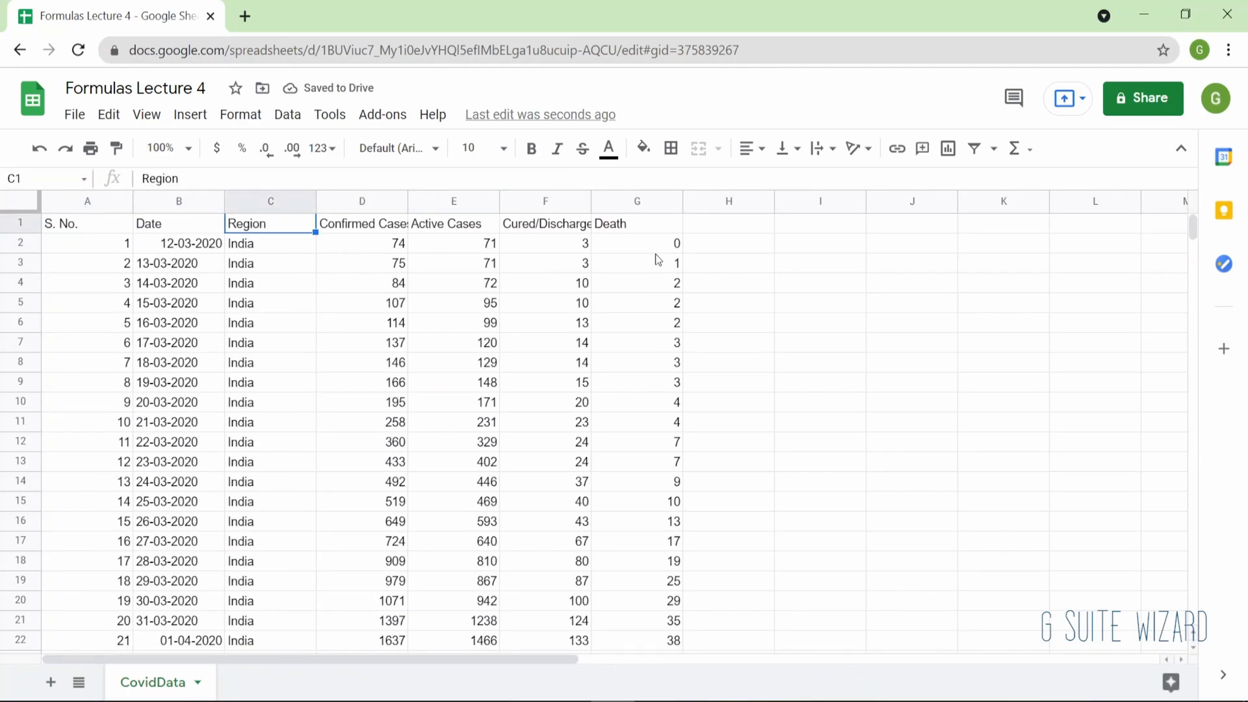
- Compare the alignment and contents of the first dates in the Date column, from B2 to B4
left_click(211, 250)
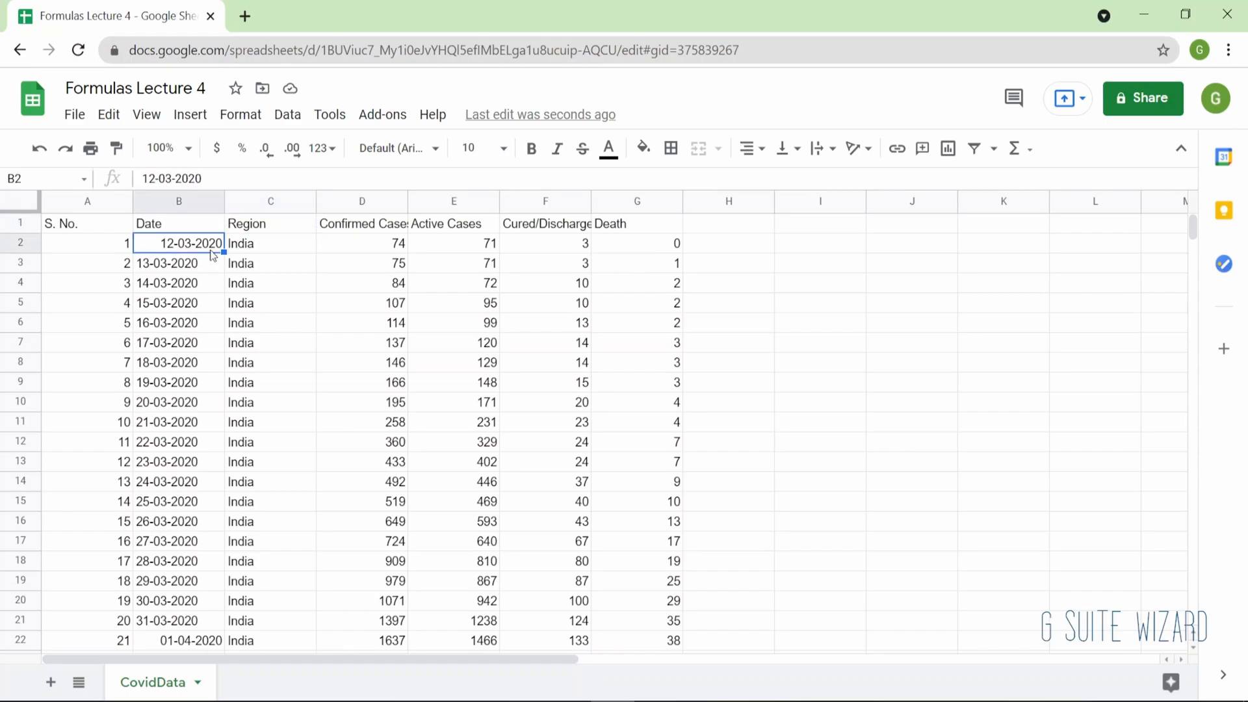
key("Down")
key("Up")
key("Down")
key("Down")
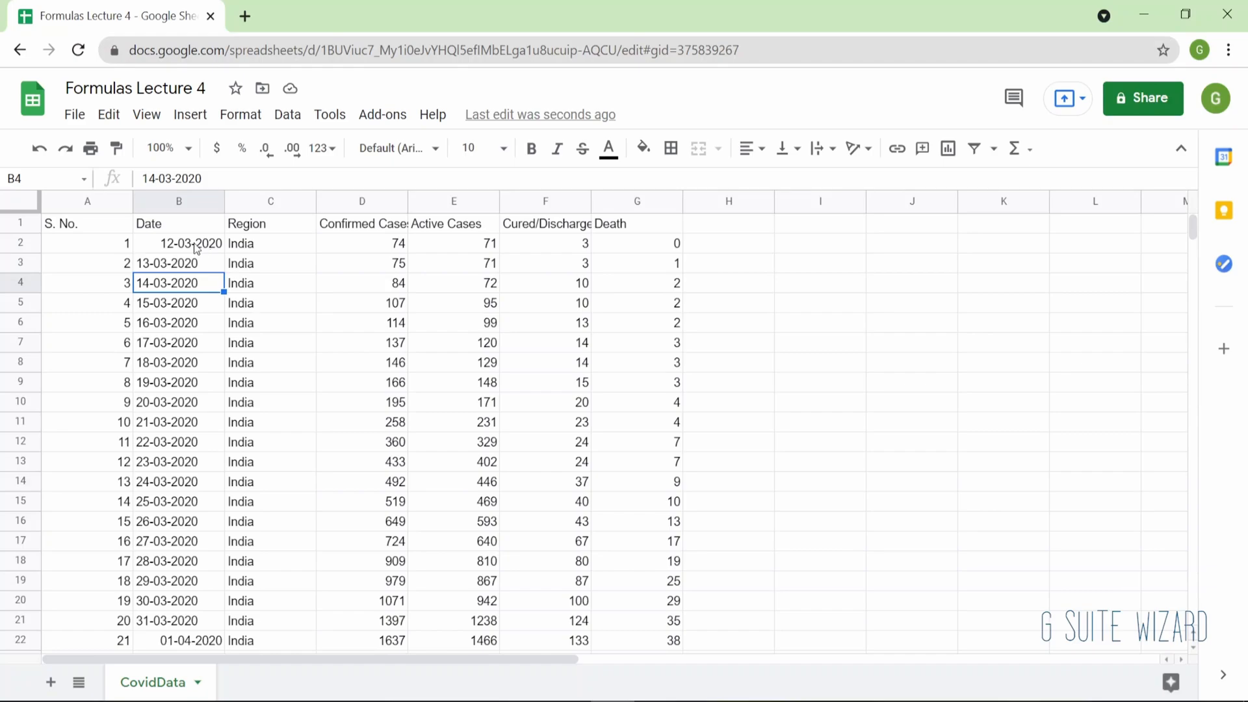
left_click(196, 248)
left_click(197, 268)
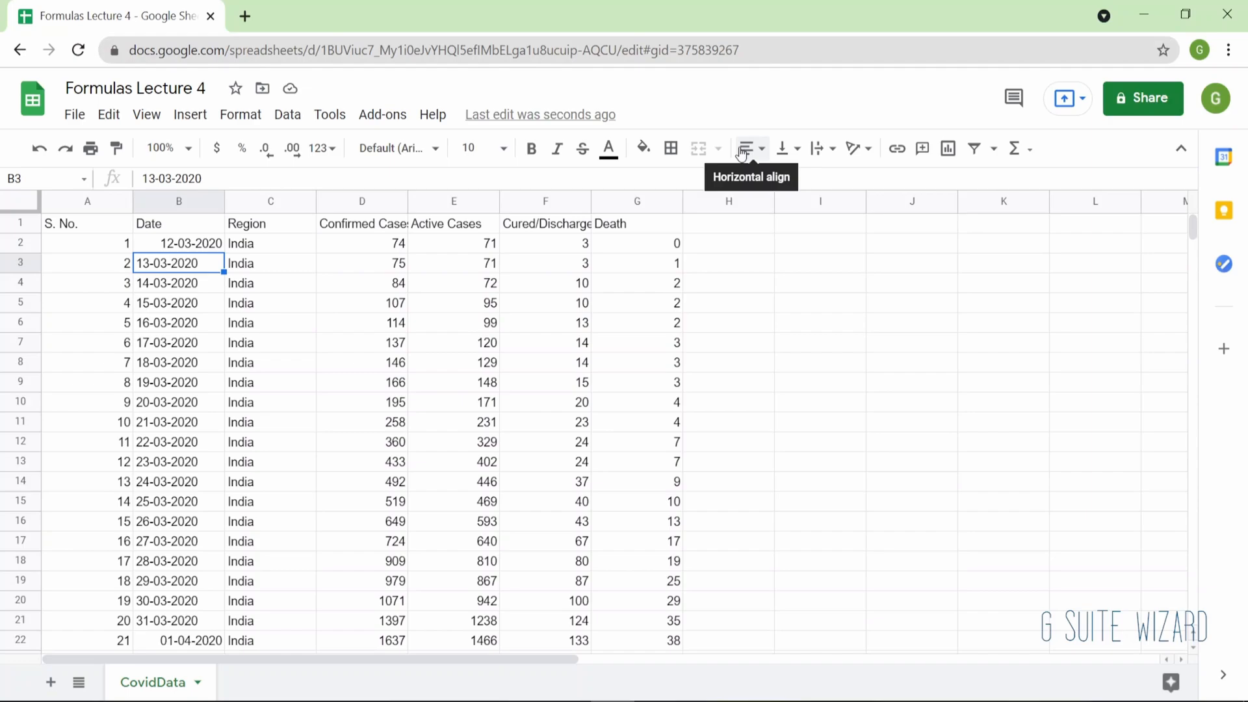
- Examine how the numeric and text cells across row 7 are aligned
left_click(459, 342)
key("Right")
key("Right")
key("Left")
key("Left")
key("Left")
key("Left")
key("Left")
key("Right")
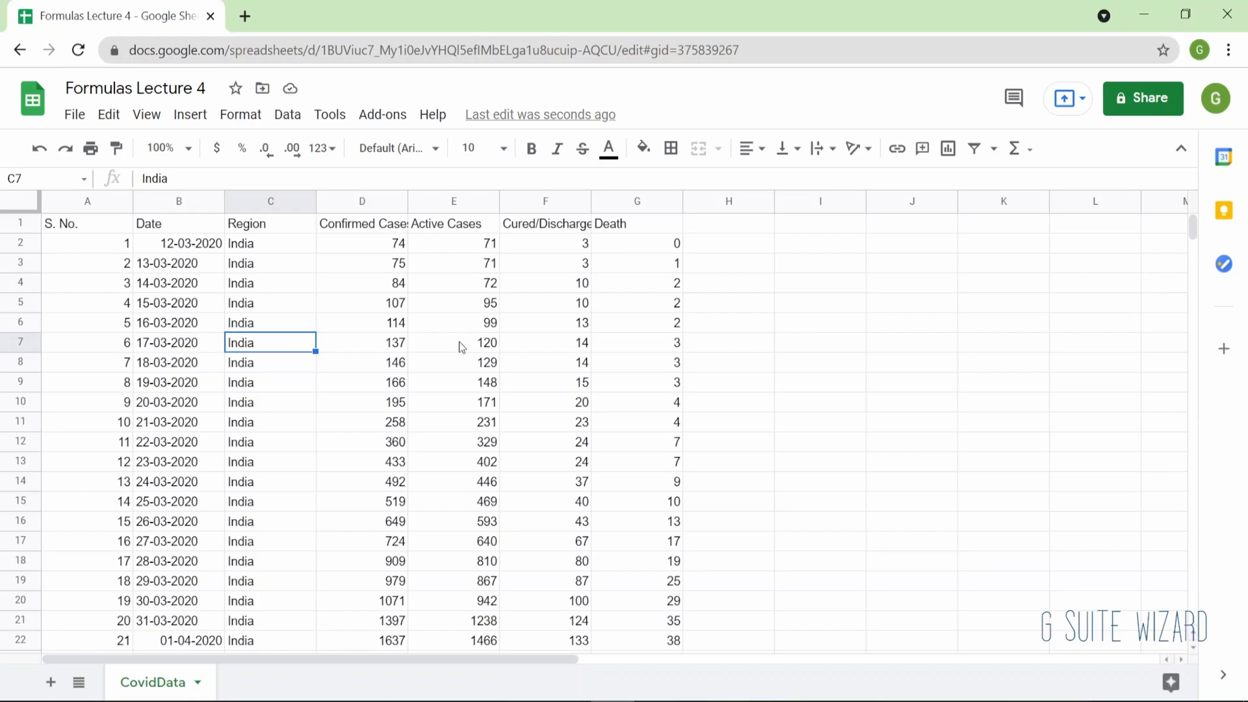
- Apply the Number format to the date in cell B2
key("Left")
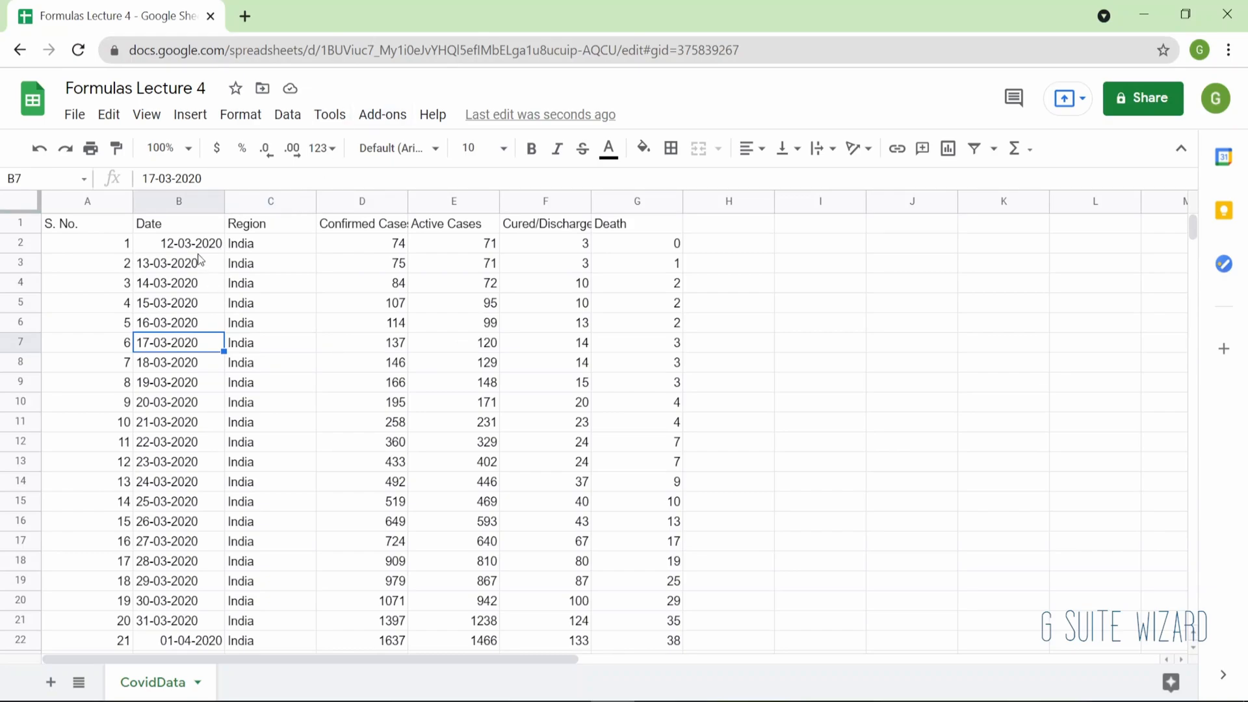
key("Up")
key("Up")
key("Up")
key("Up")
key("Up")
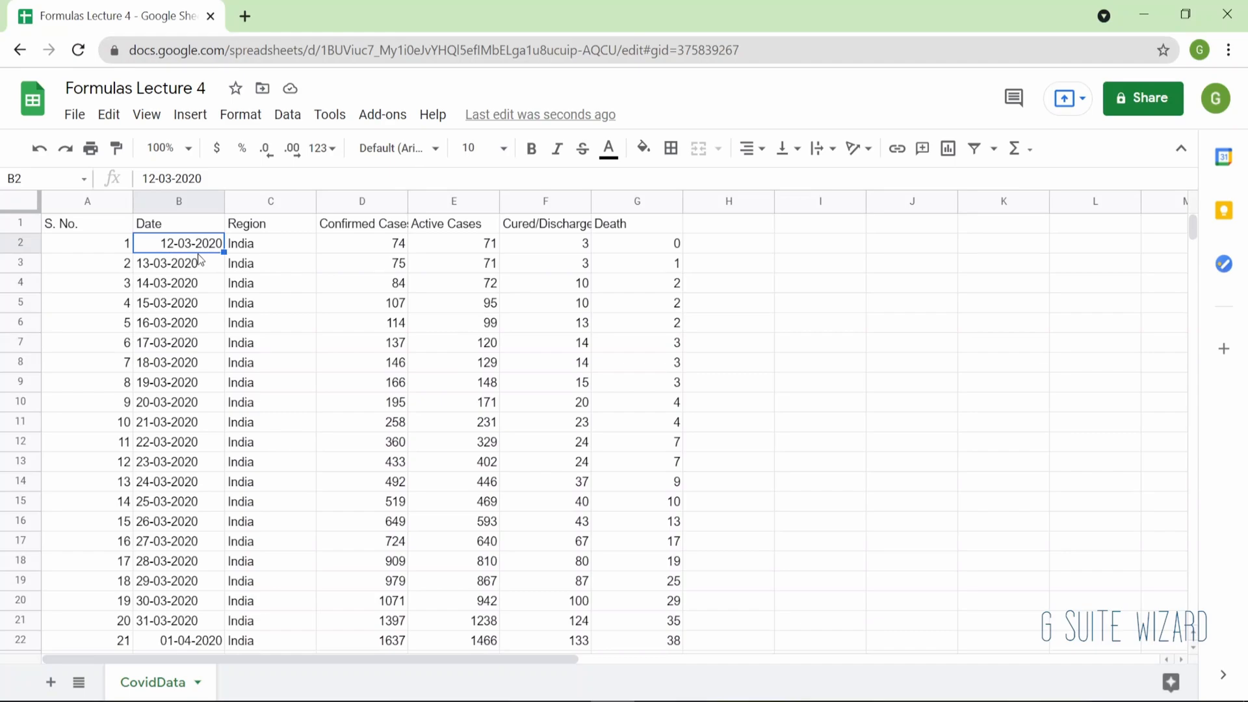
left_click(328, 151)
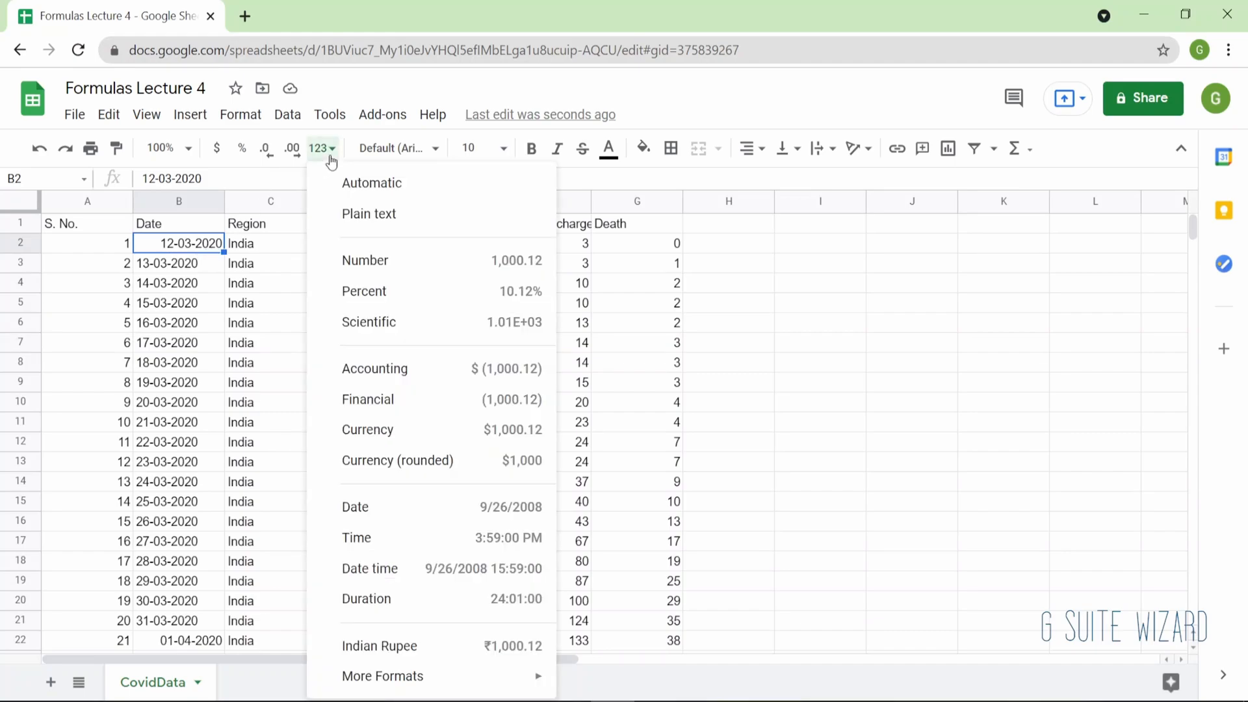
left_click(419, 259)
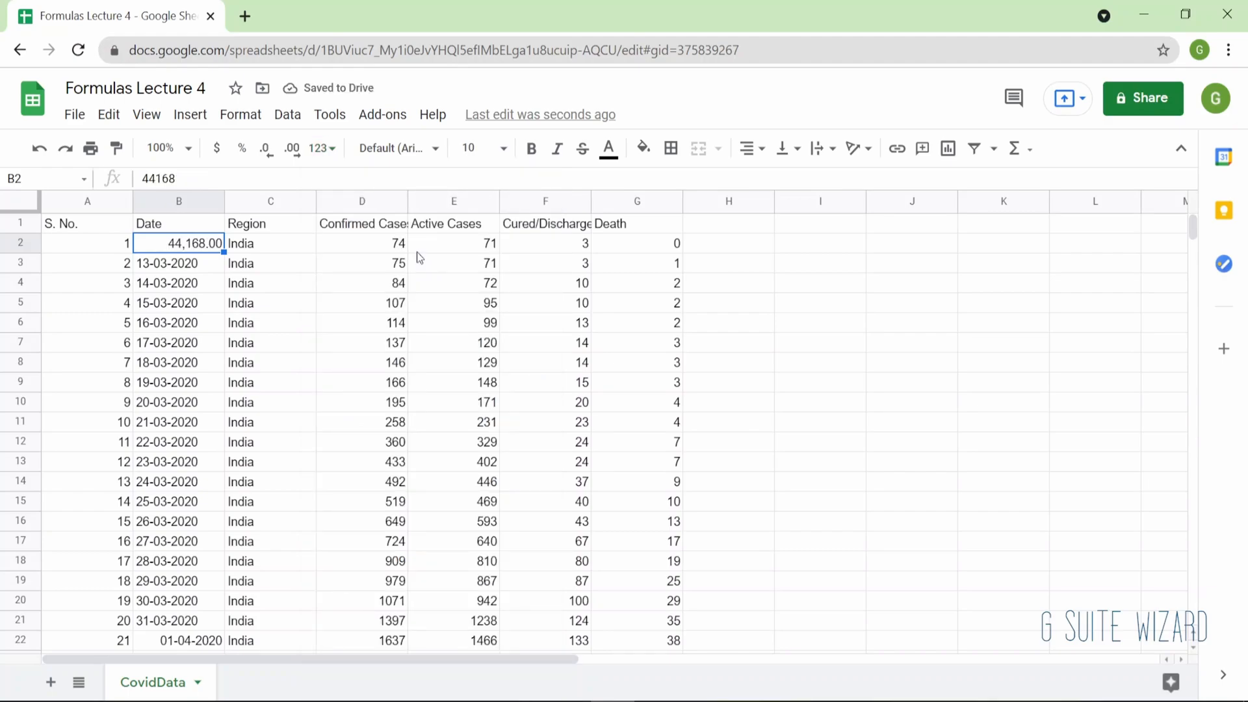
- Try the Number format on the date in cell B3, and undo the number formatting of the dates
key("Down")
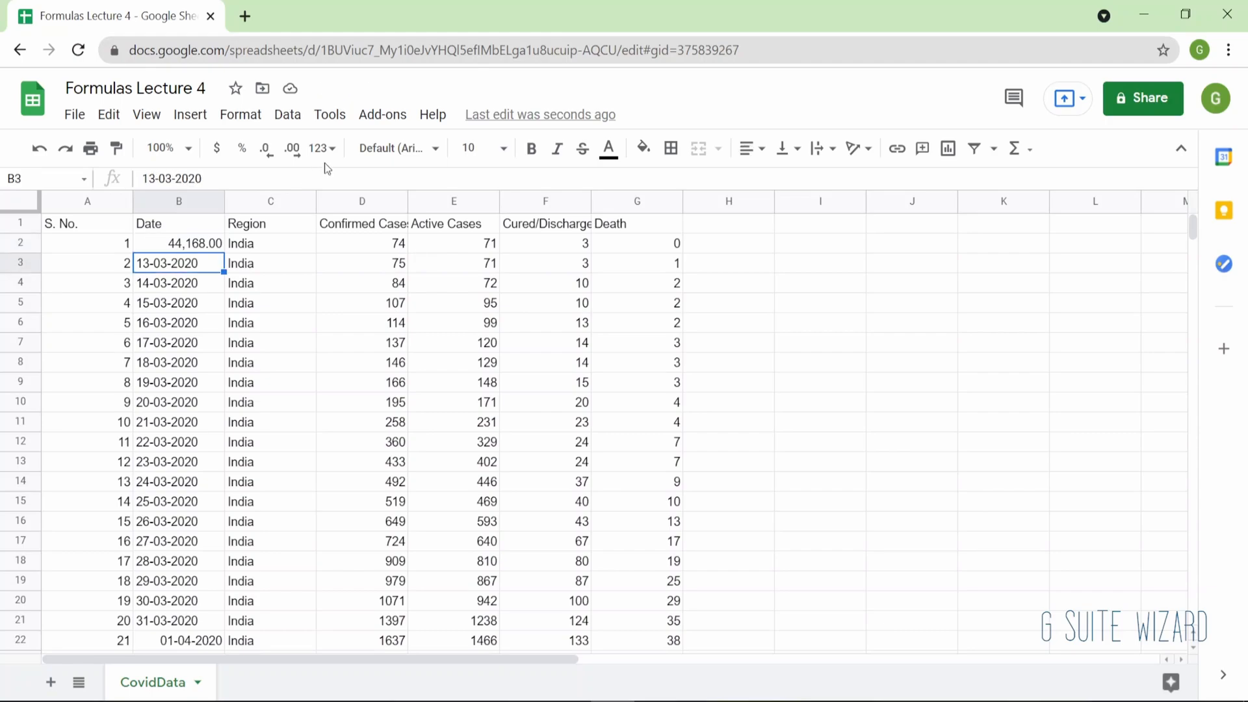
left_click(328, 150)
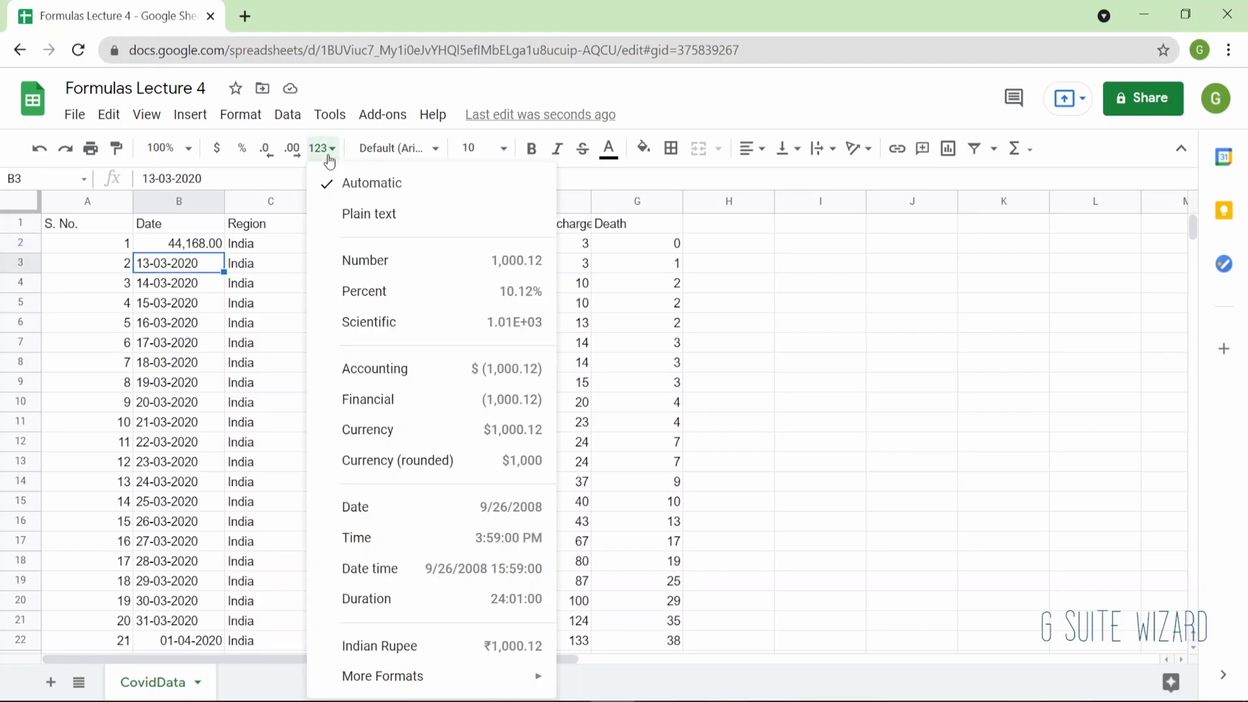
left_click(382, 260)
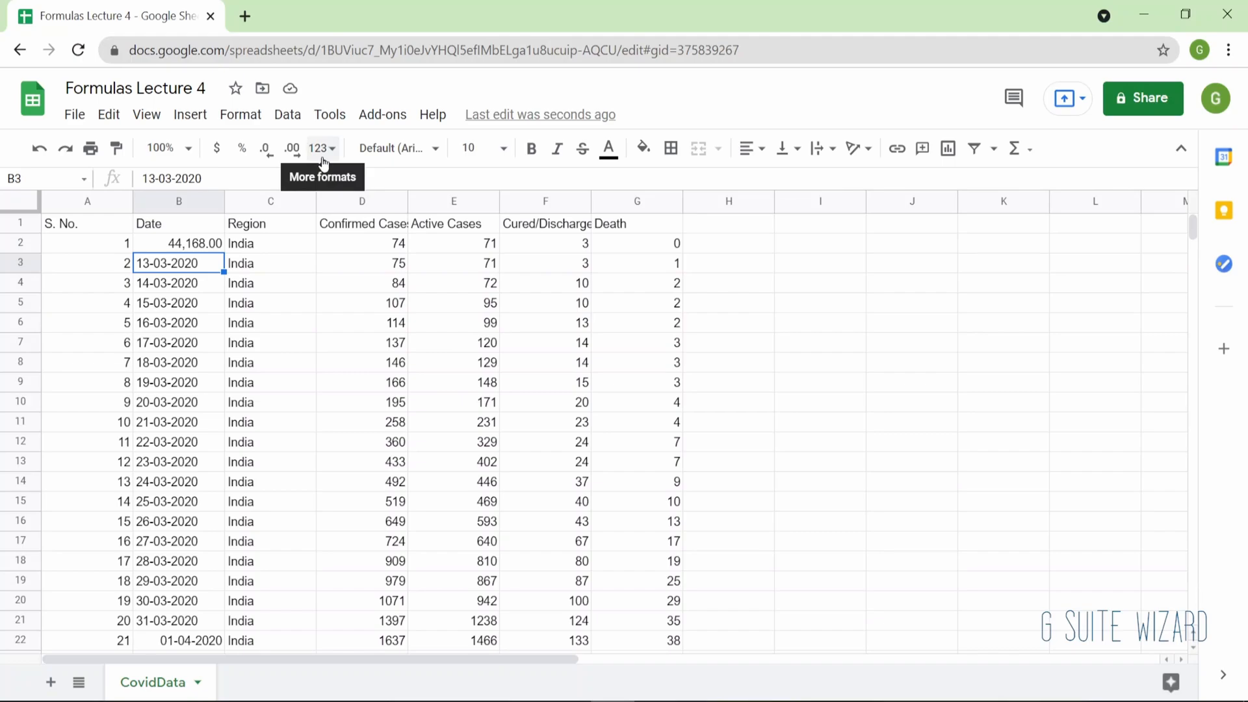
key("ctrl+z")
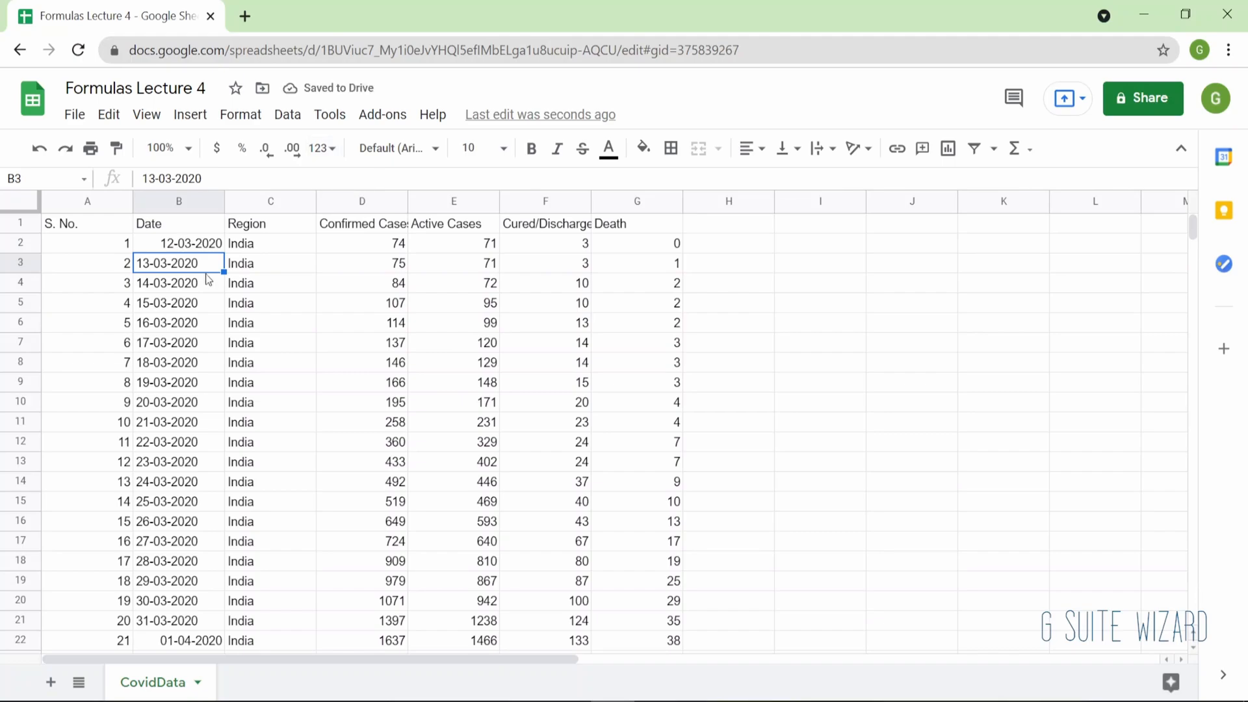
- Try the "Aug 5, 1930" custom date format on cell B2 and undo it
left_click(177, 244)
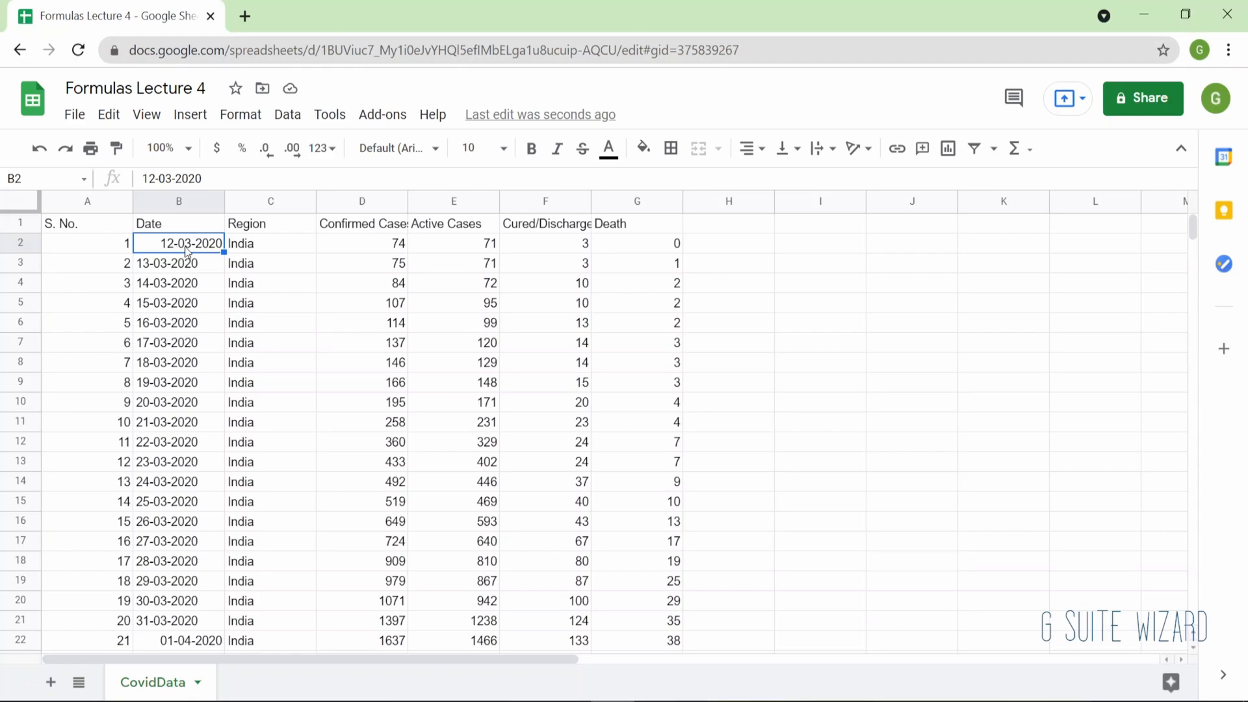
left_click(322, 149)
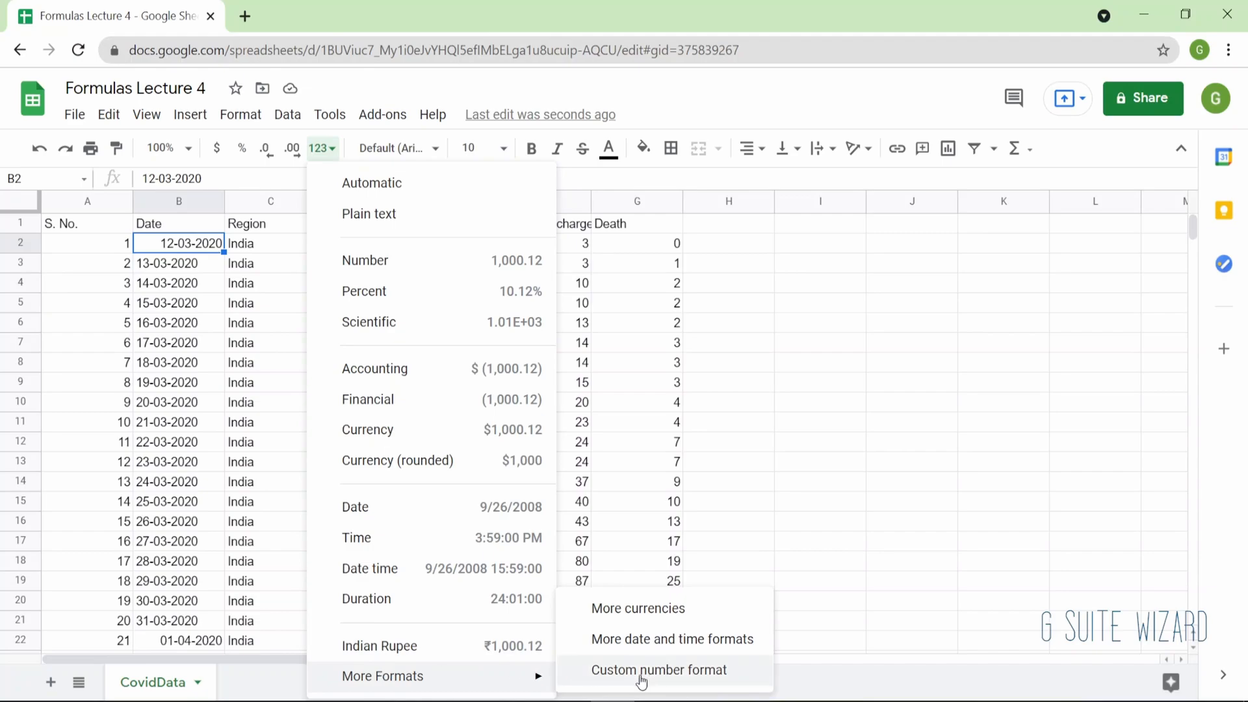
left_click(721, 639)
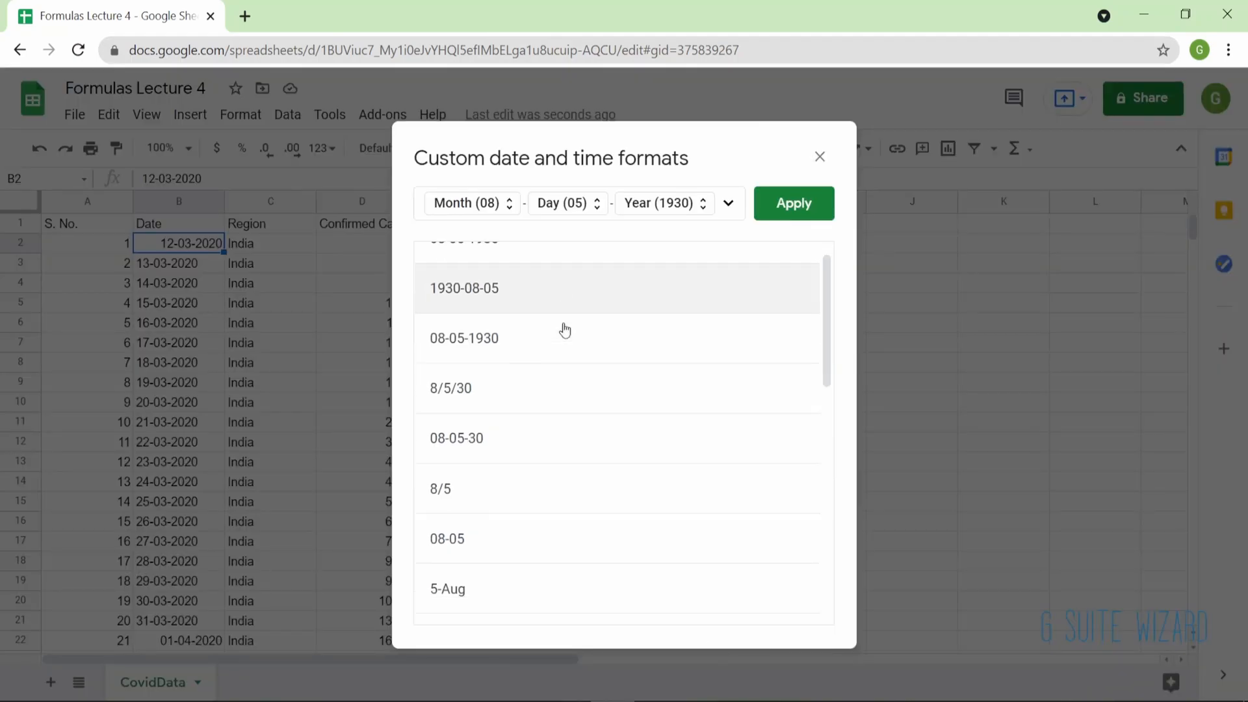
scroll(559, 364, "down", 10)
left_click(523, 496)
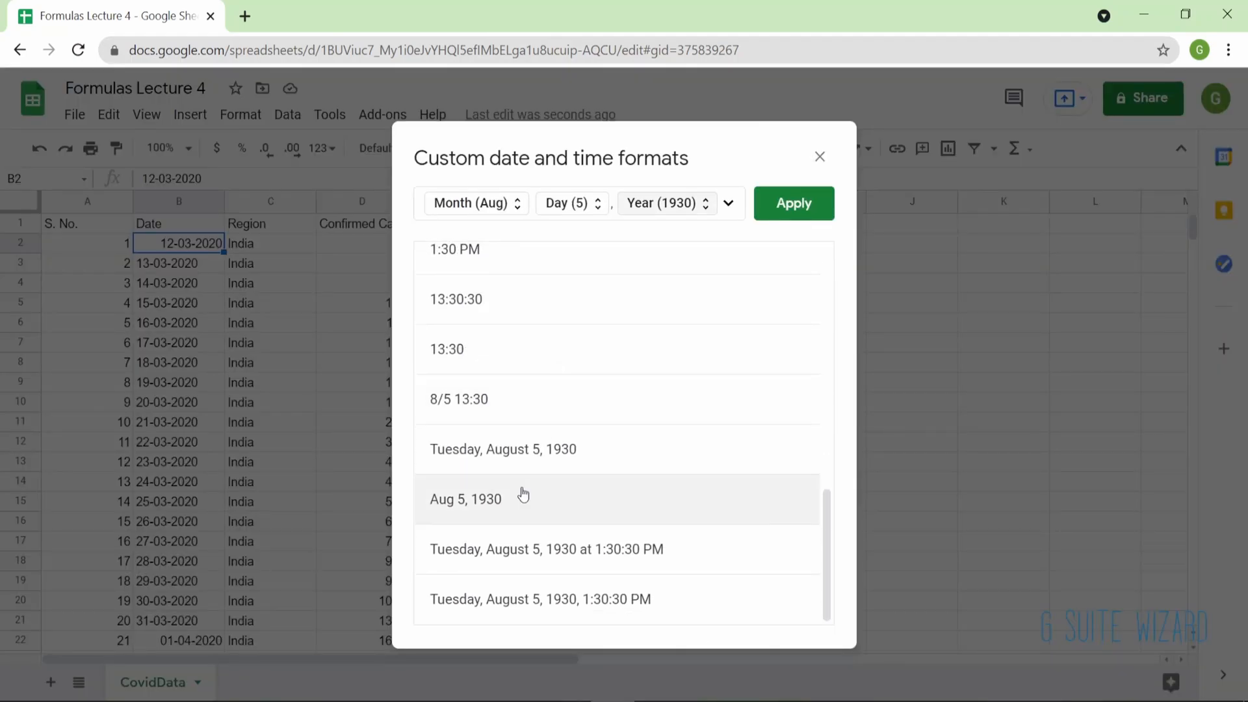
left_click(783, 211)
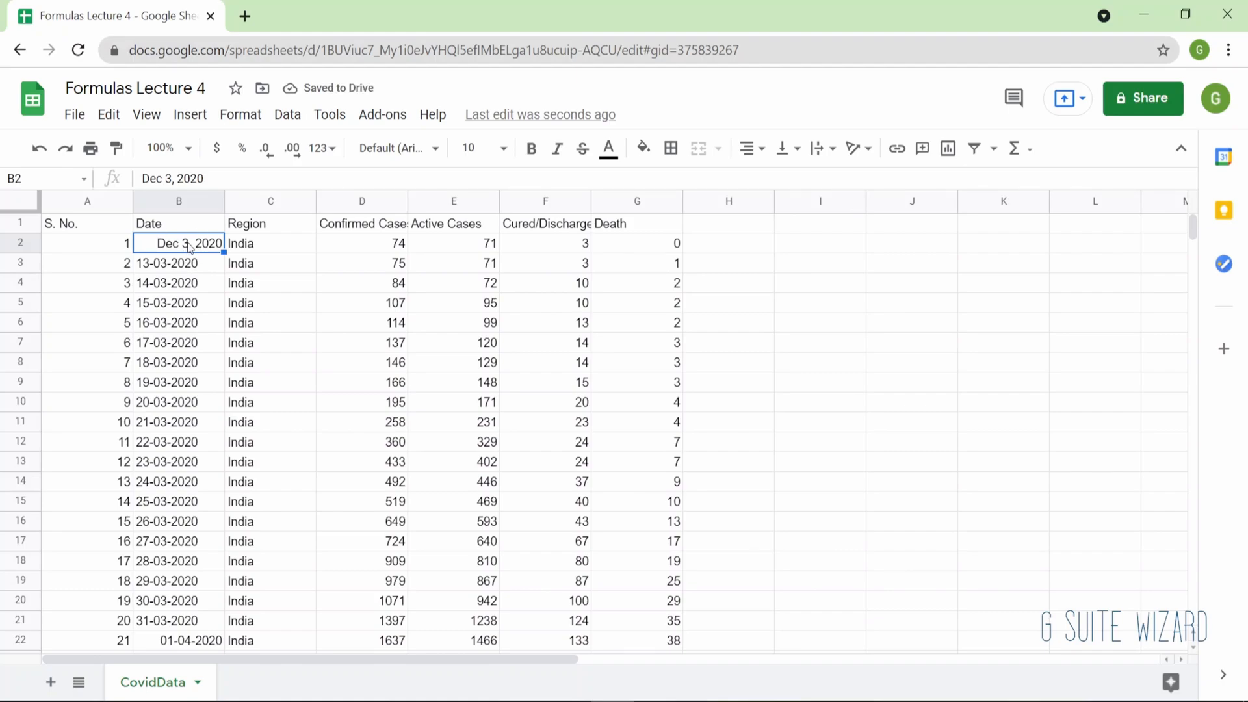
key("ctrl+z")
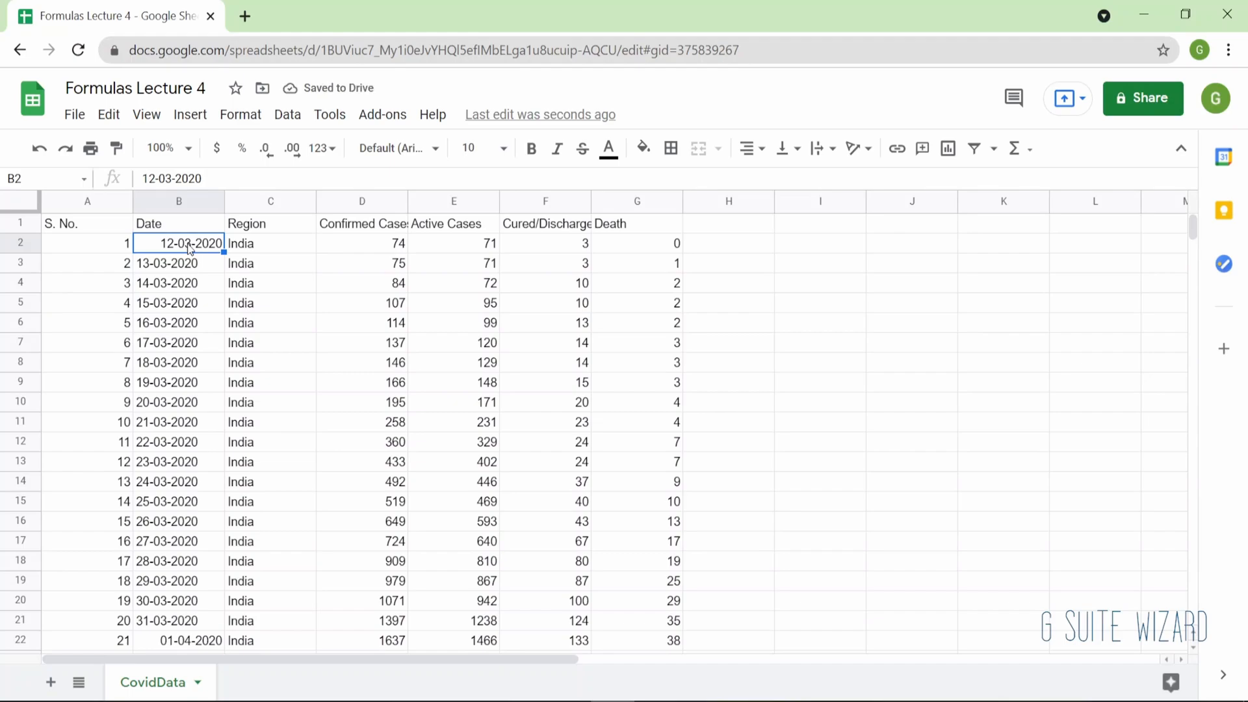
- Enter the heading "Split Formula" in cell I1
key("Down")
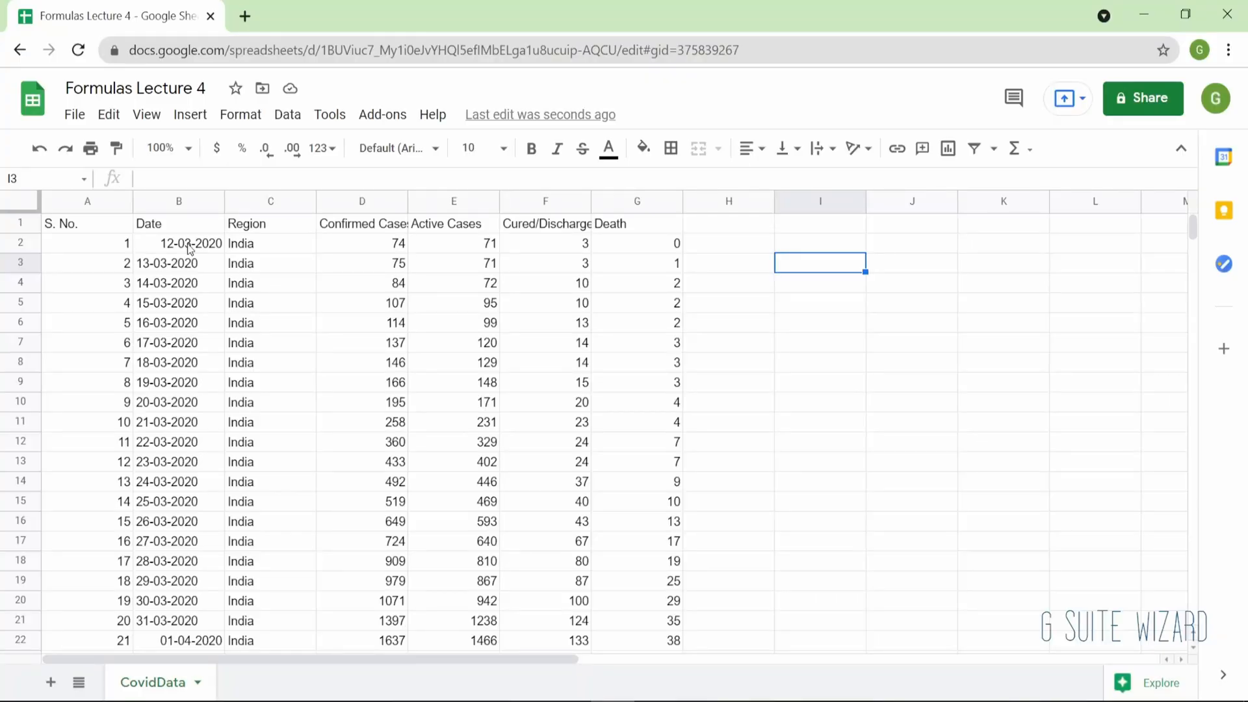
key("Up")
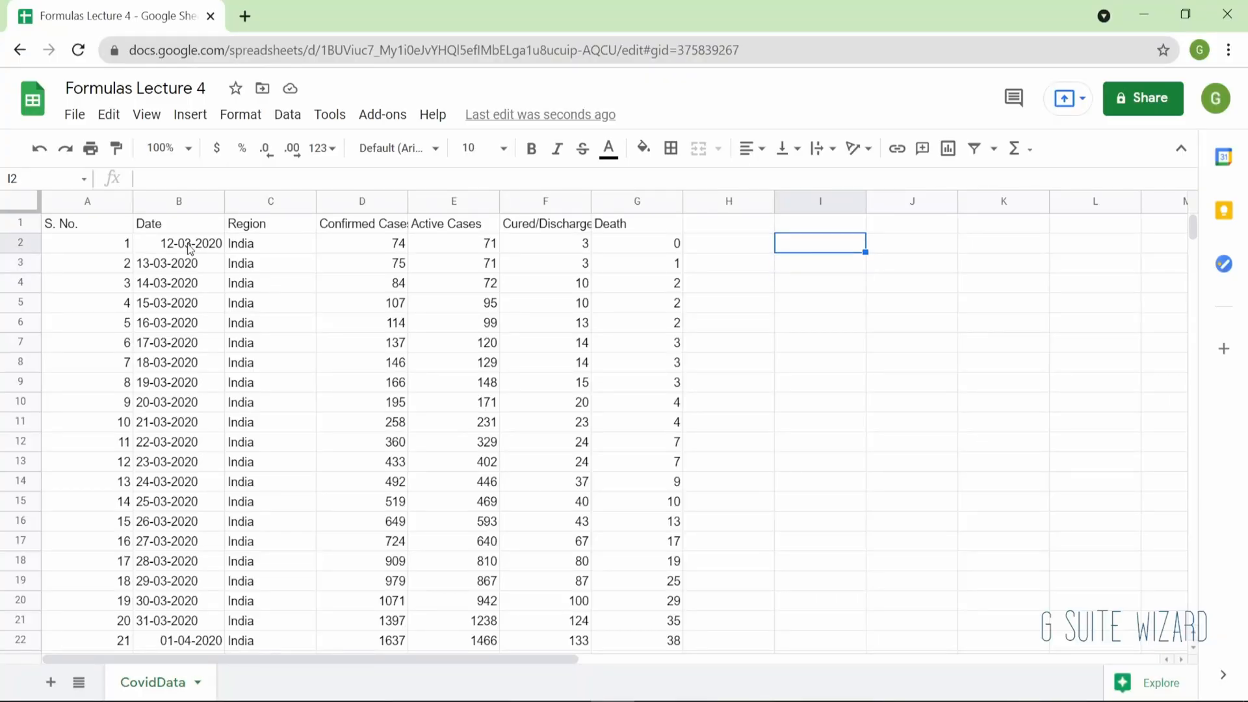
key("Up")
type("Sp")
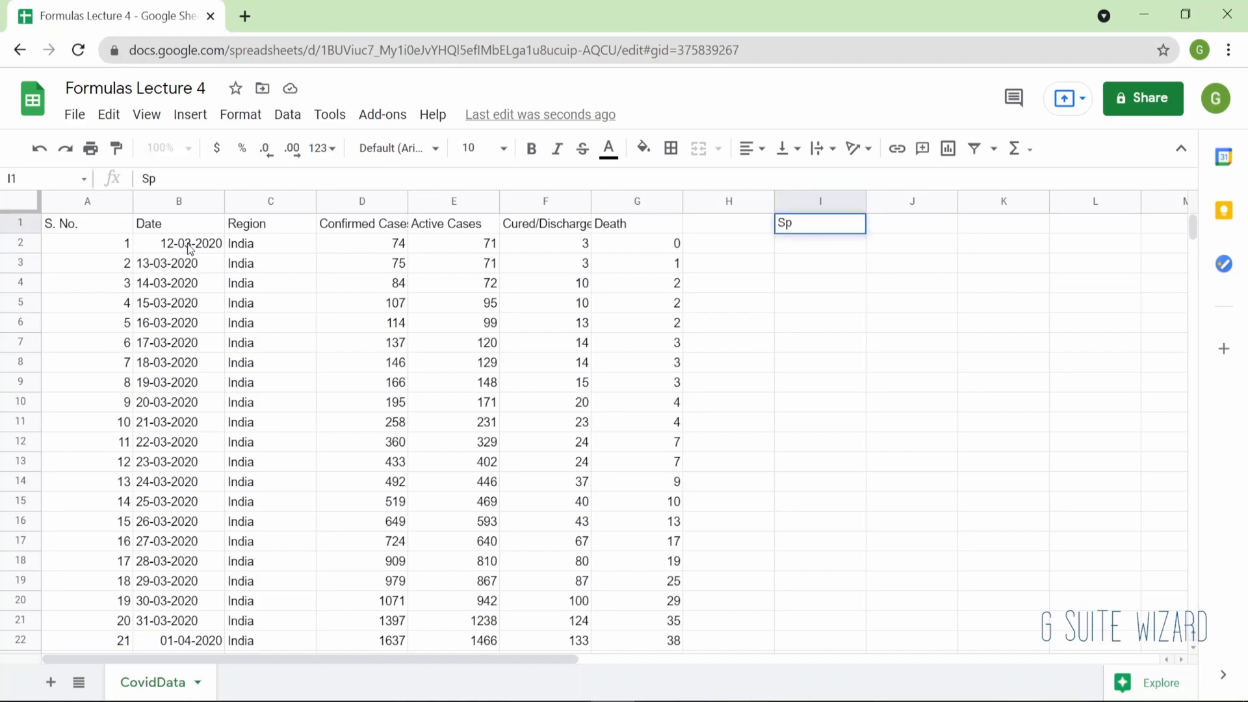
type("lit Formula")
key("Return")
- Enter the formula =SPLIT(B2,"-") in cell I2 to split the date at its hyphens
type("=split(")
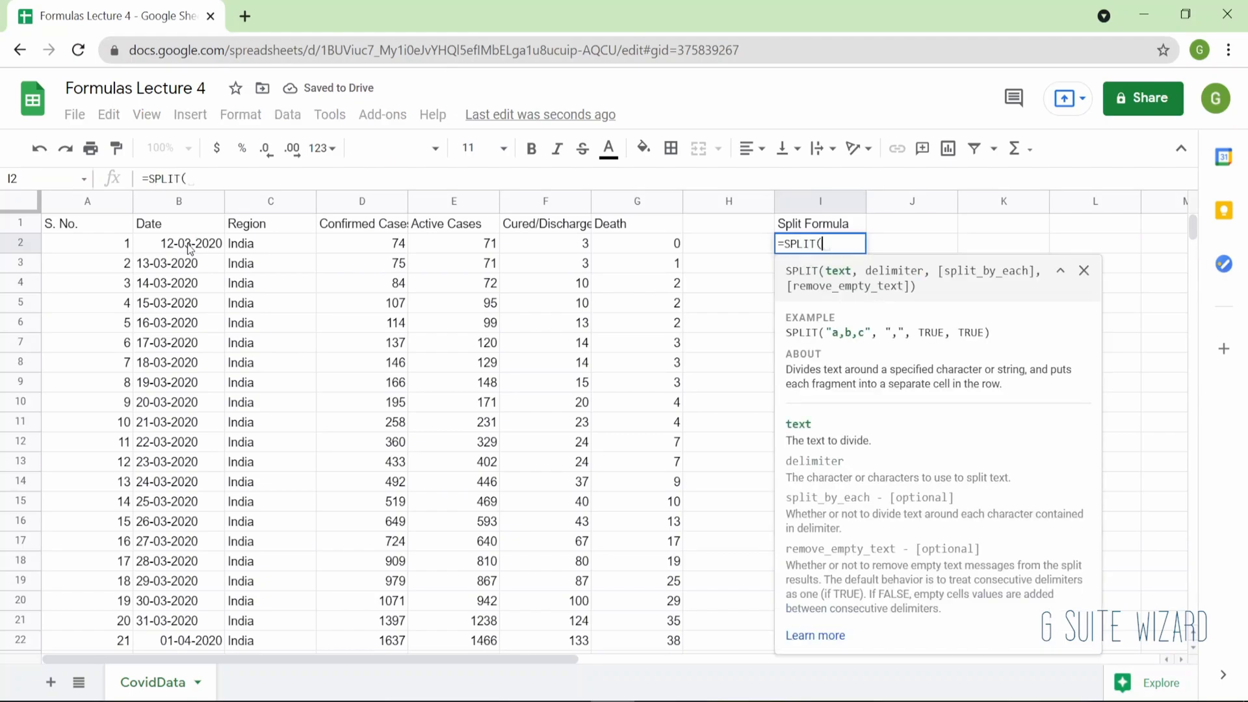
key("Left")
key("Left")
key("Left")
key("Left")
key("Left")
key("Left")
key("Left")
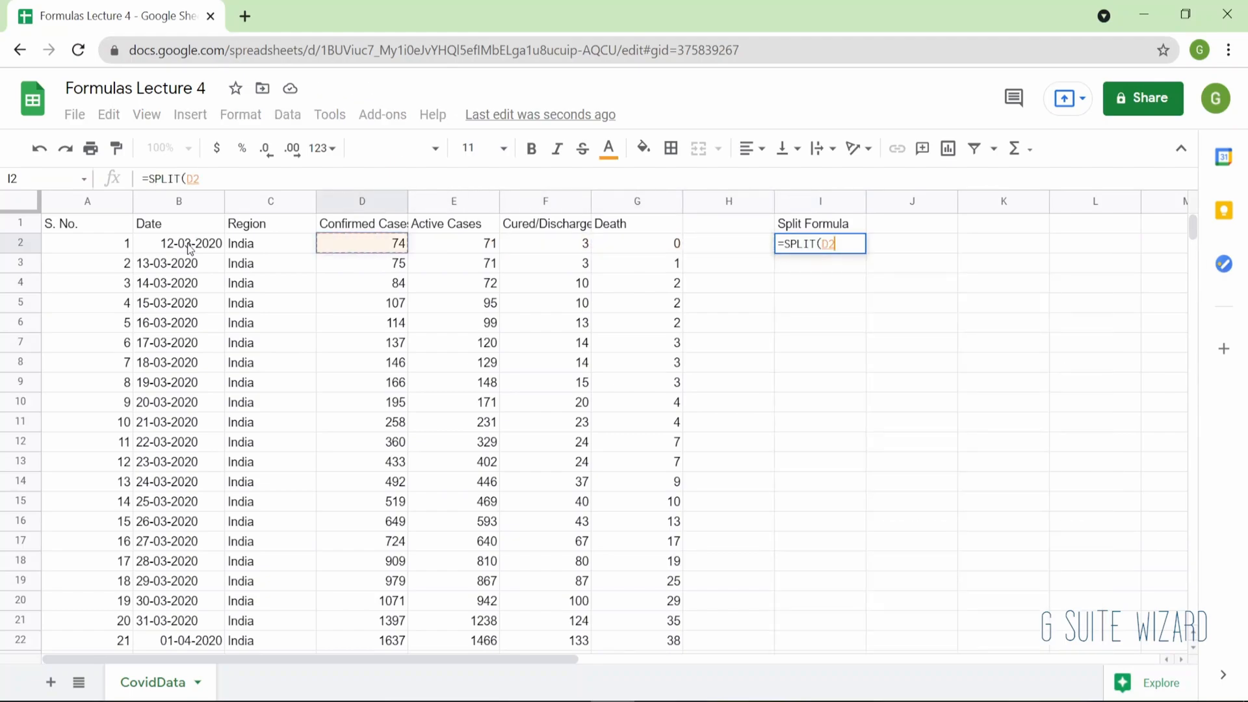
type(",\"_")
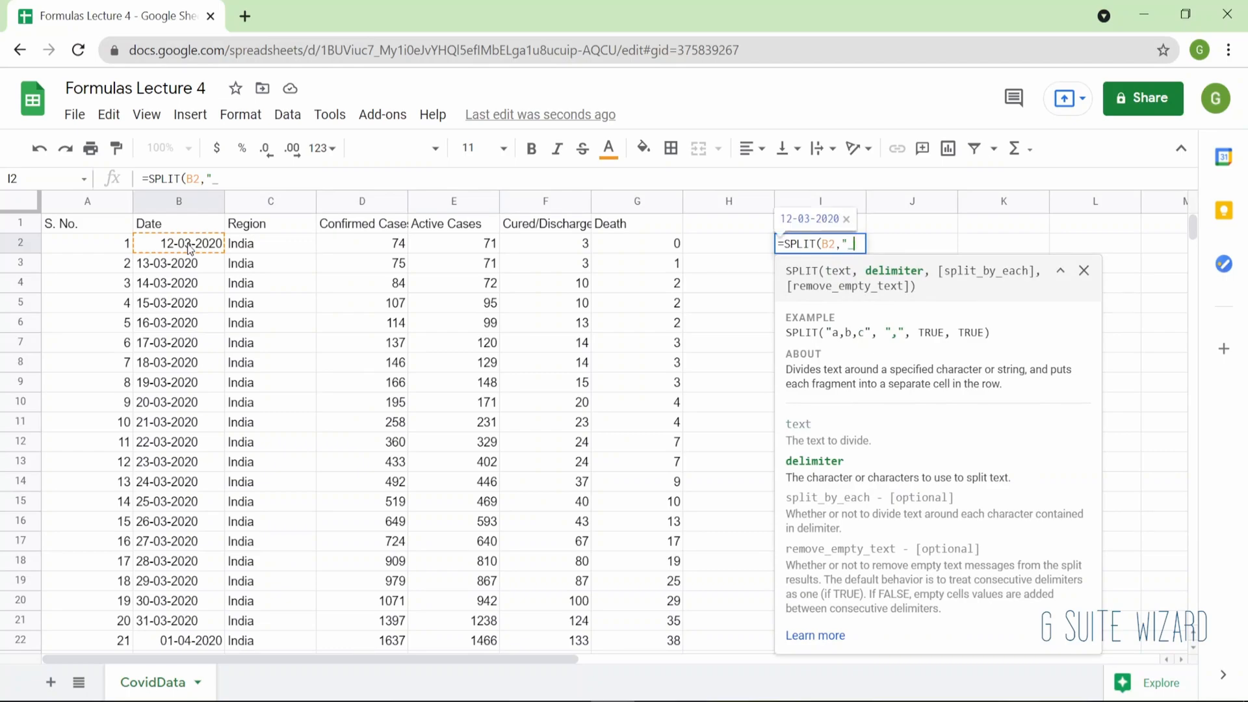
type("-\"")
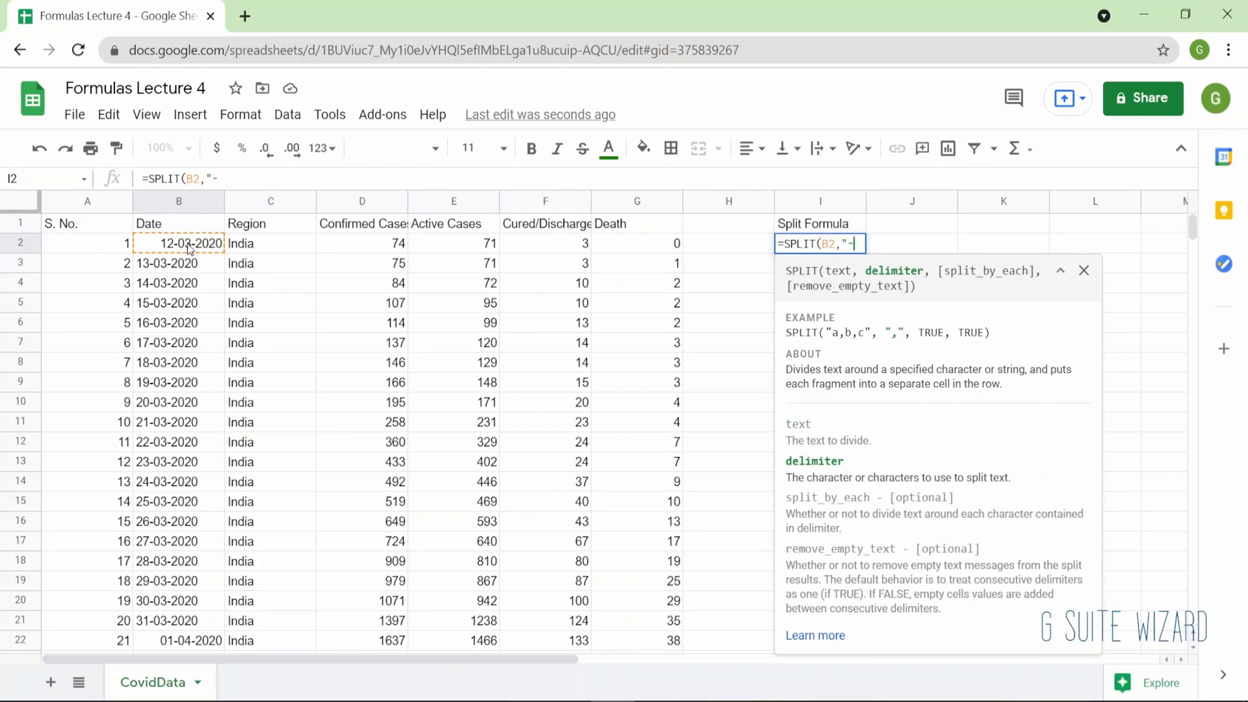
key("Return")
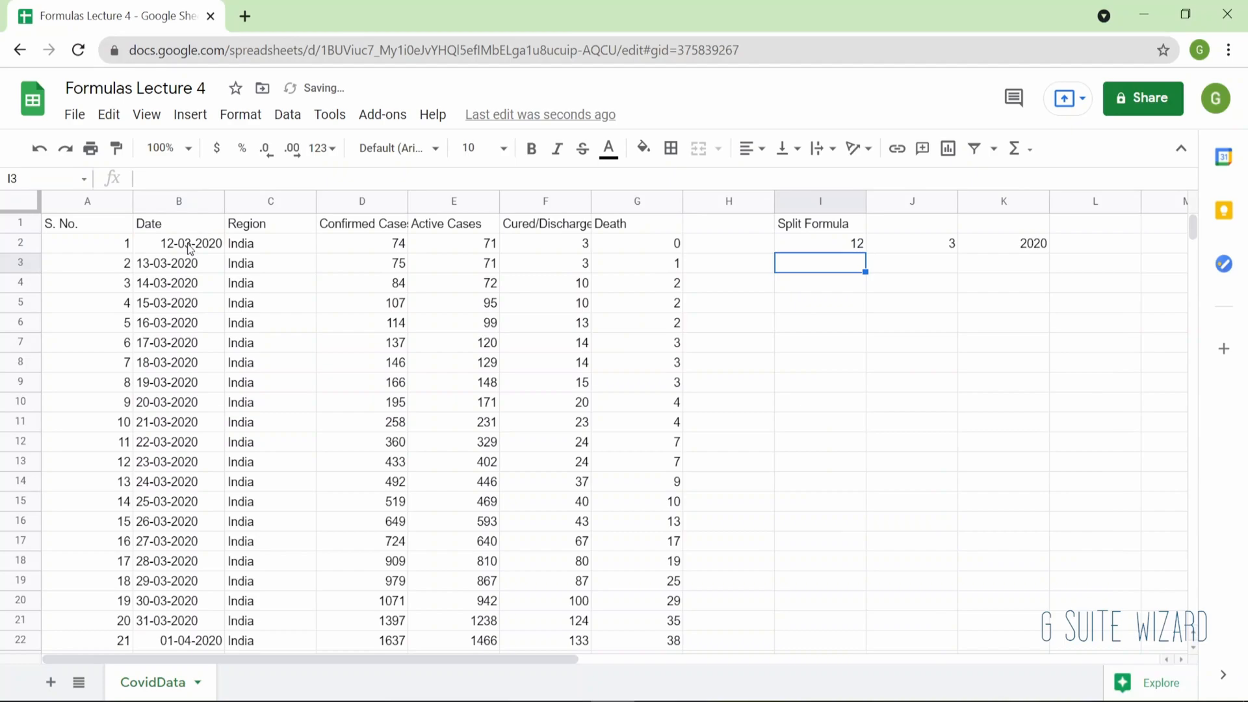
- Copy the SPLIT formula from cell I2 down through cell I22
key("Up")
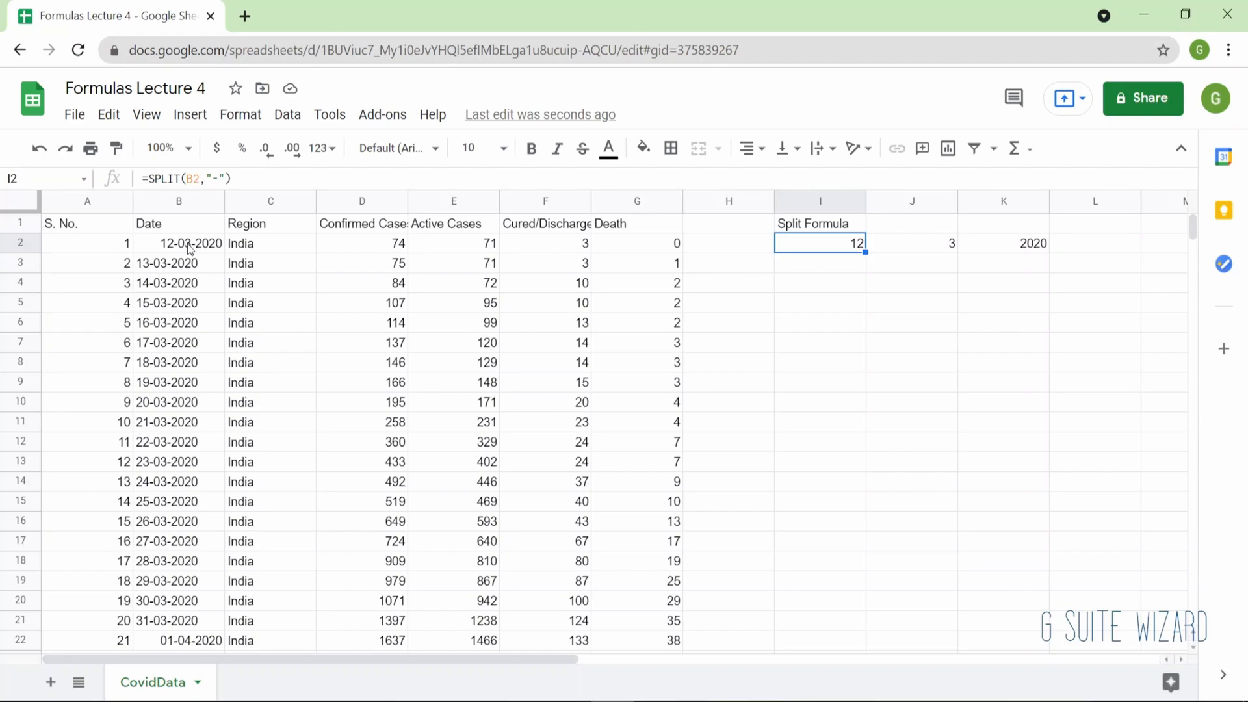
key("ctrl+c")
key("shift+Down")
key("shift+Down")
key("shift+Down")
key("shift+Down")
key("shift+Down")
key("shift+Down")
key("shift+Down")
key("shift+Down")
key("shift+Down")
key("shift+Down")
key("shift+Down")
key("shift+Down")
key("shift+Down")
key("shift+Down")
key("shift+Down")
key("shift+Down")
key("shift+Down")
key("shift+Down")
key("shift+Down")
key("shift+Down")
key("ctrl+v")
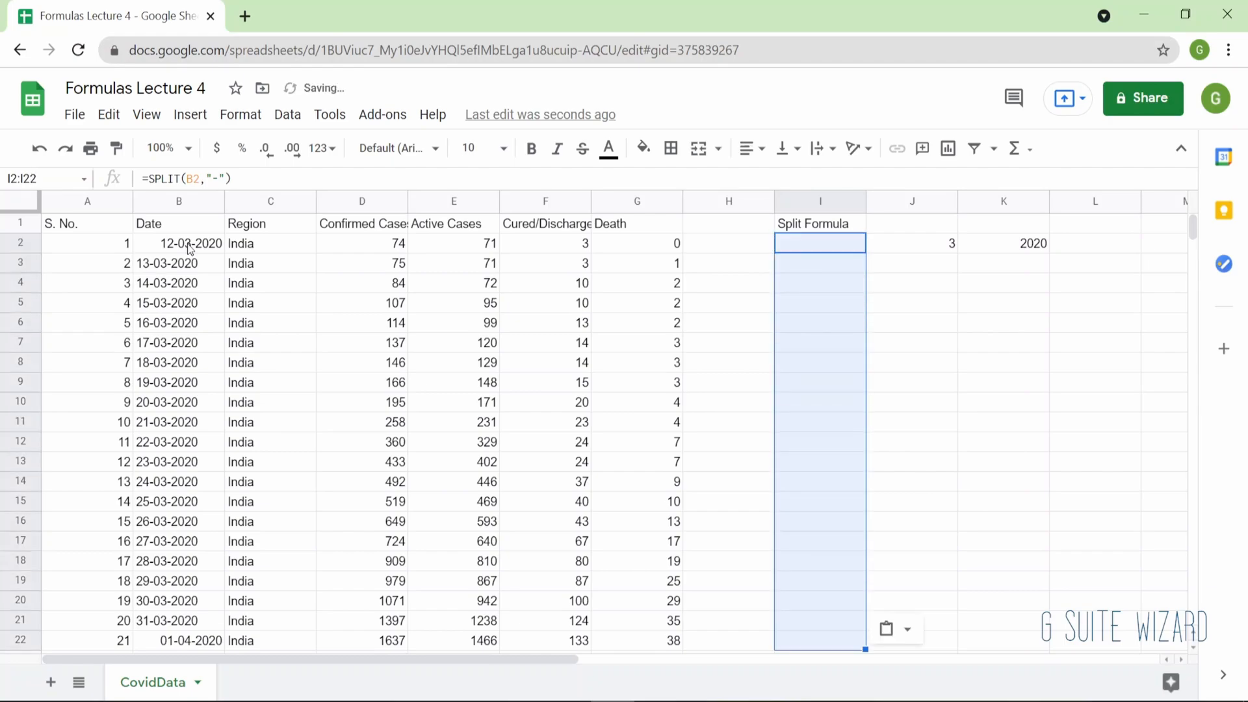
- Examine the copied SPLIT formulas down column I and the separated date parts in columns I, J and K
key("shift+Up")
key("shift+Up")
key("shift+Up")
key("shift+Up")
key("shift+Up")
key("shift+Up")
key("shift+Up")
key("shift+Up")
key("shift+Up")
key("shift+Up")
key("shift+Up")
key("shift+Up")
key("shift+Up")
key("shift+Up")
key("shift+Up")
key("shift+Up")
key("shift+Up")
key("shift+Up")
key("shift+Up")
key("shift+Up")
key("Down")
key("Down")
key("Down")
key("Down")
key("Down")
key("Down")
key("Down")
key("Down")
key("Down")
key("Down")
key("Down")
key("Down")
key("Down")
key("Down")
key("Down")
key("Down")
key("Down")
key("Down")
key("Down")
key("Down")
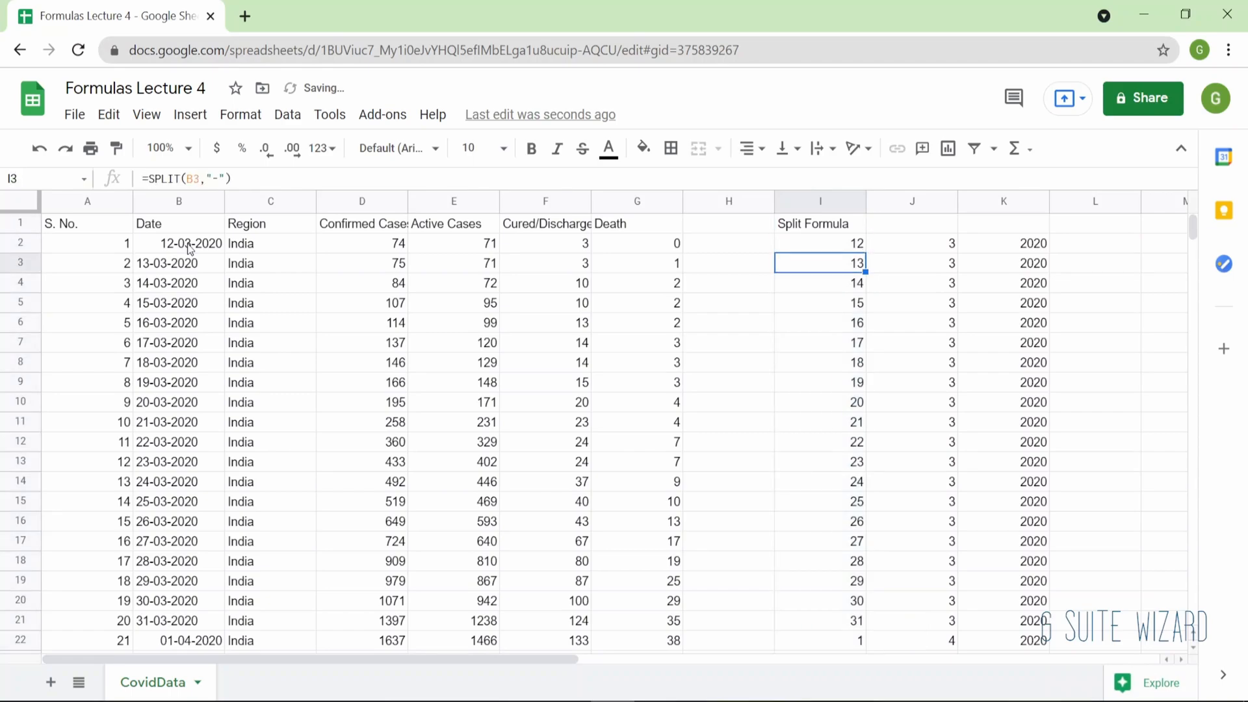
key("ctrl+Up")
key("Down")
key("Down")
key("Down")
key("Down")
key("Down")
key("Down")
key("Down")
key("Down")
key("Down")
key("Down")
key("Down")
key("Down")
key("Down")
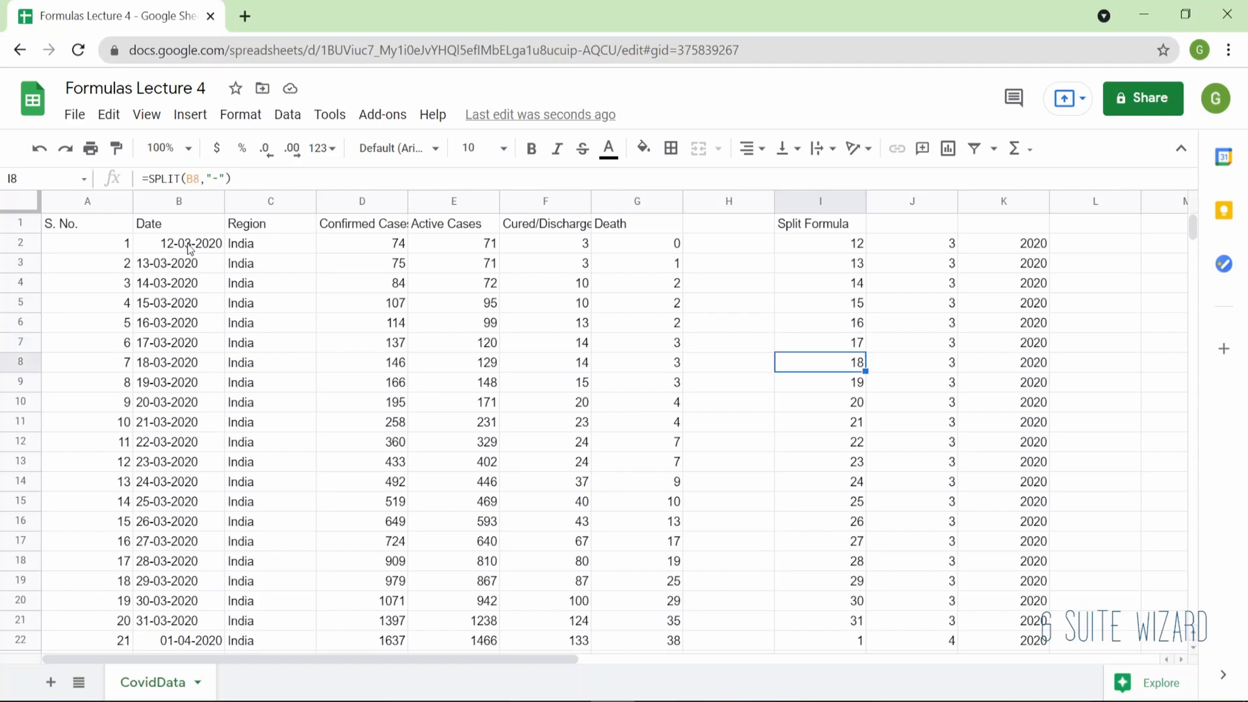
key("Down")
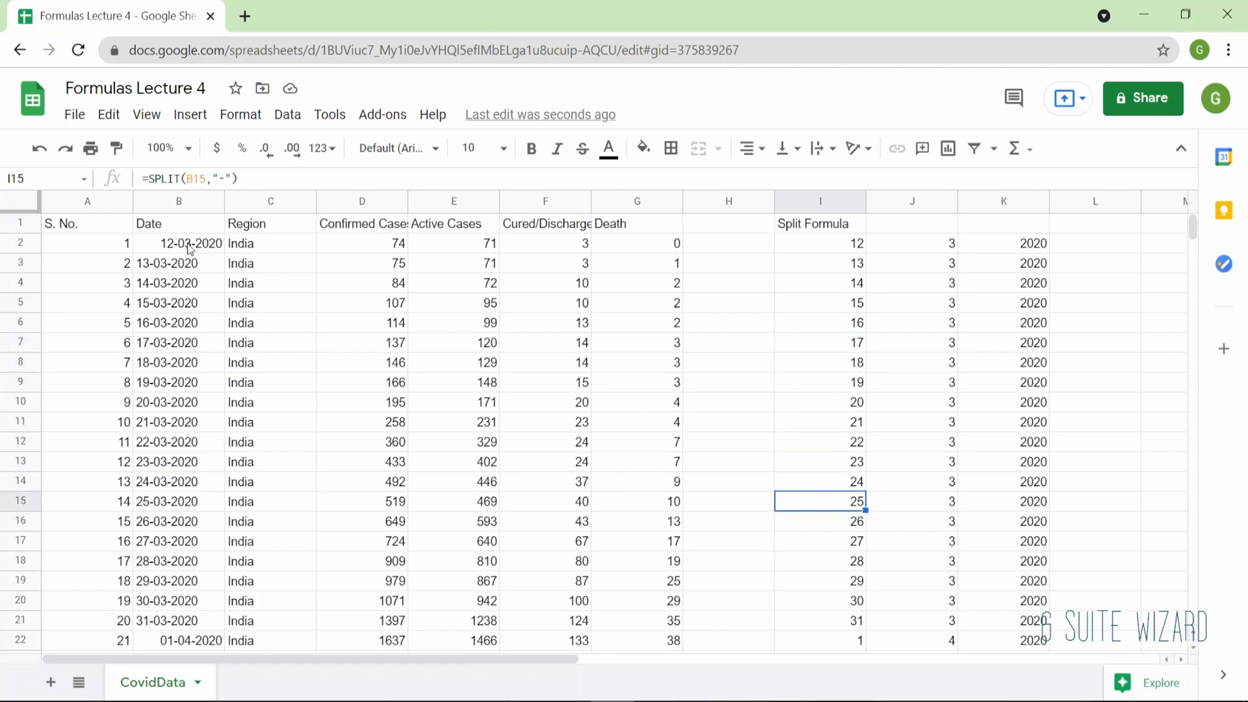
key("ctrl+Up")
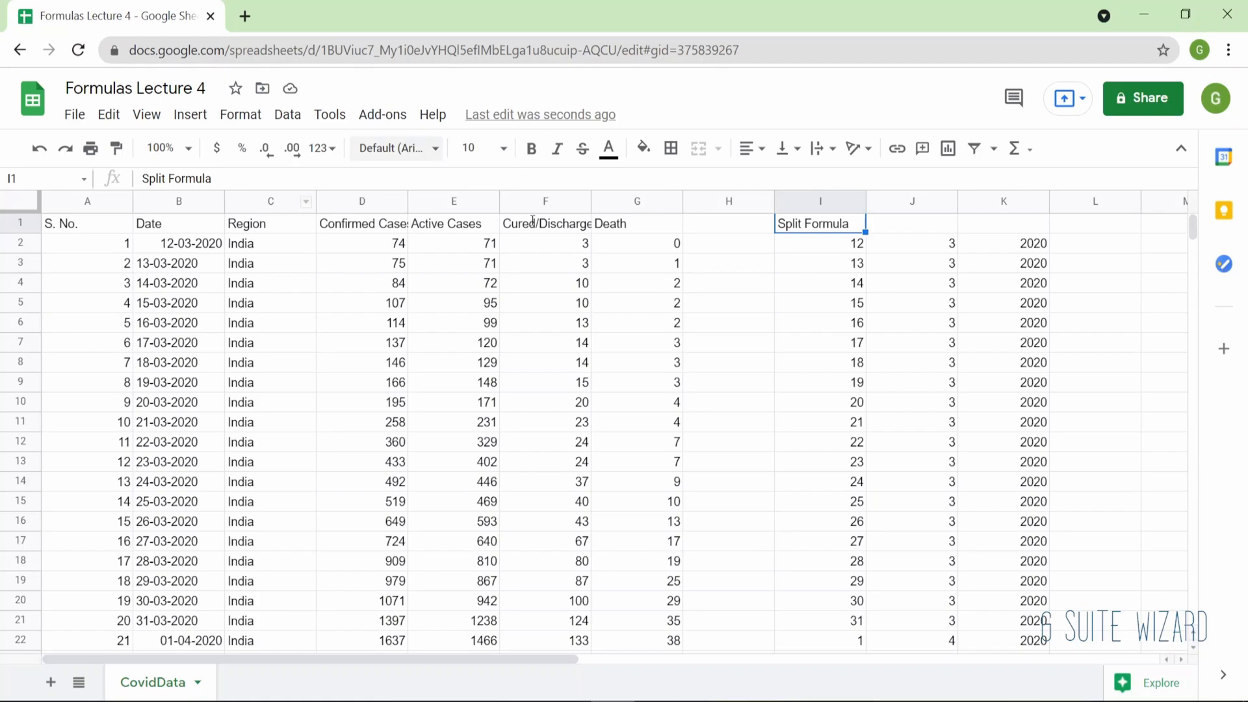
left_click(931, 202)
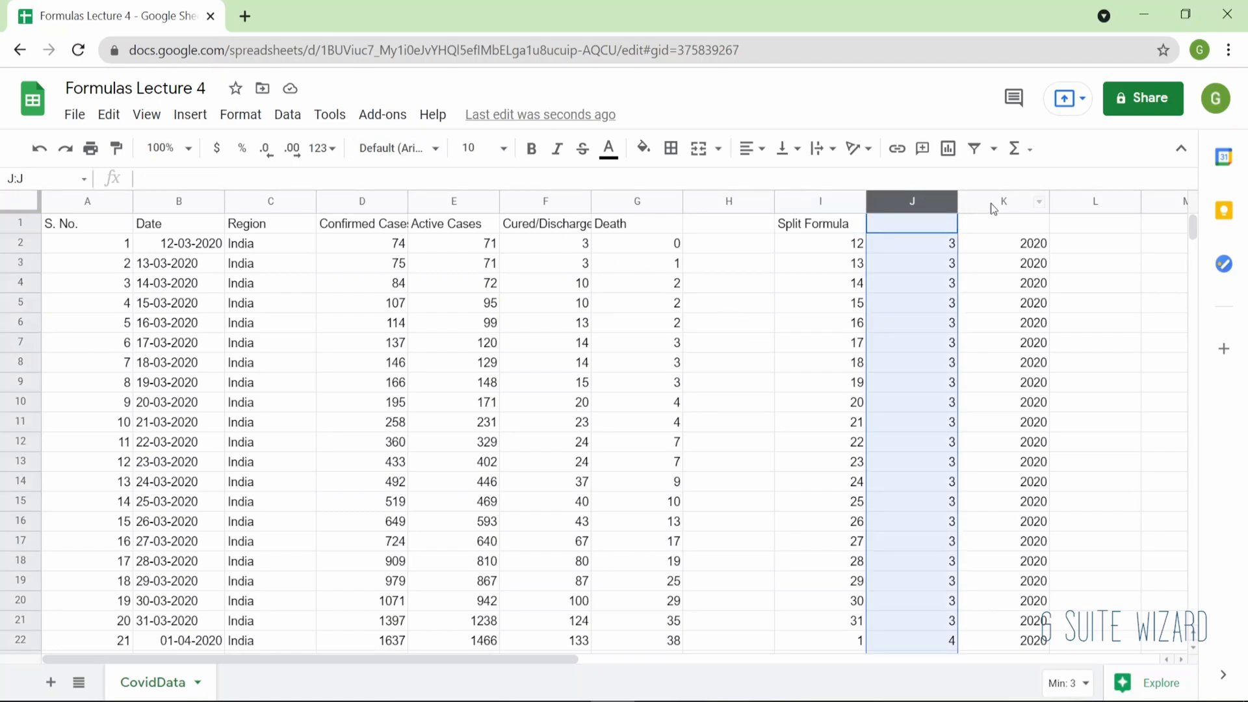
left_click(990, 203)
left_click(841, 203)
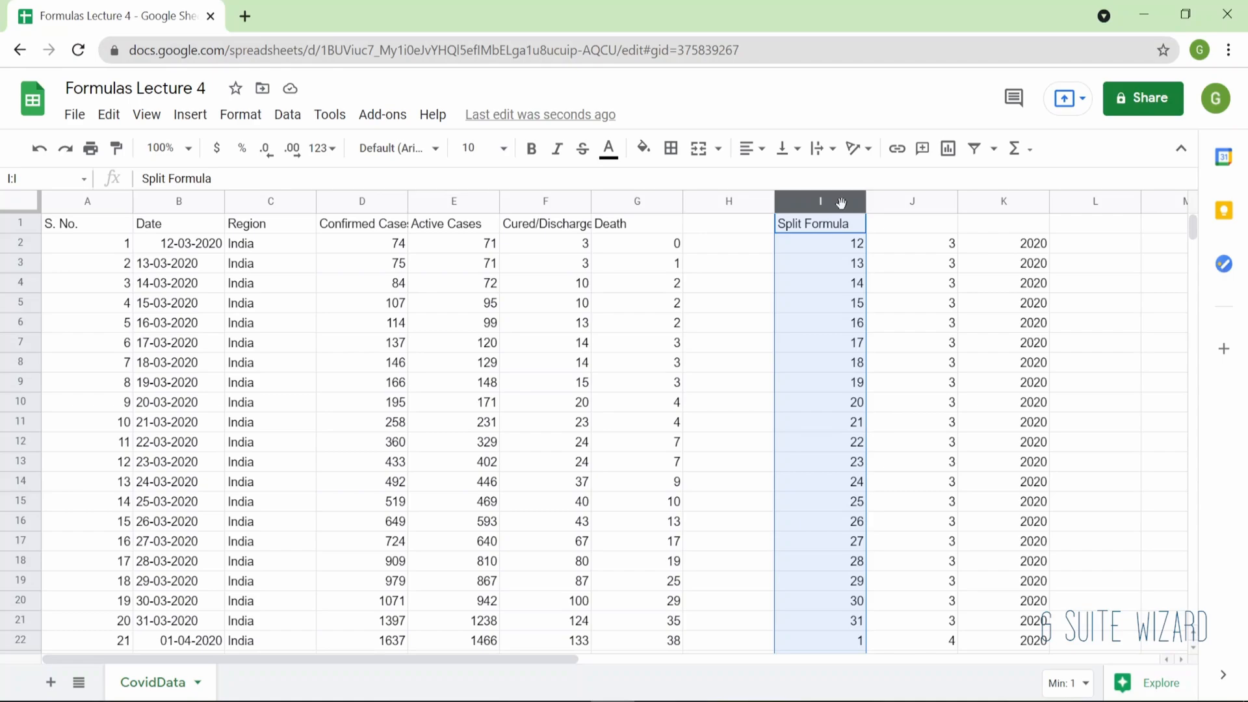
- Enter =JOIN("/",J2,I2,K2) in cell H2 and accept the suggested autofill for the rest of column H
key("Left")
key("Left")
key("Right")
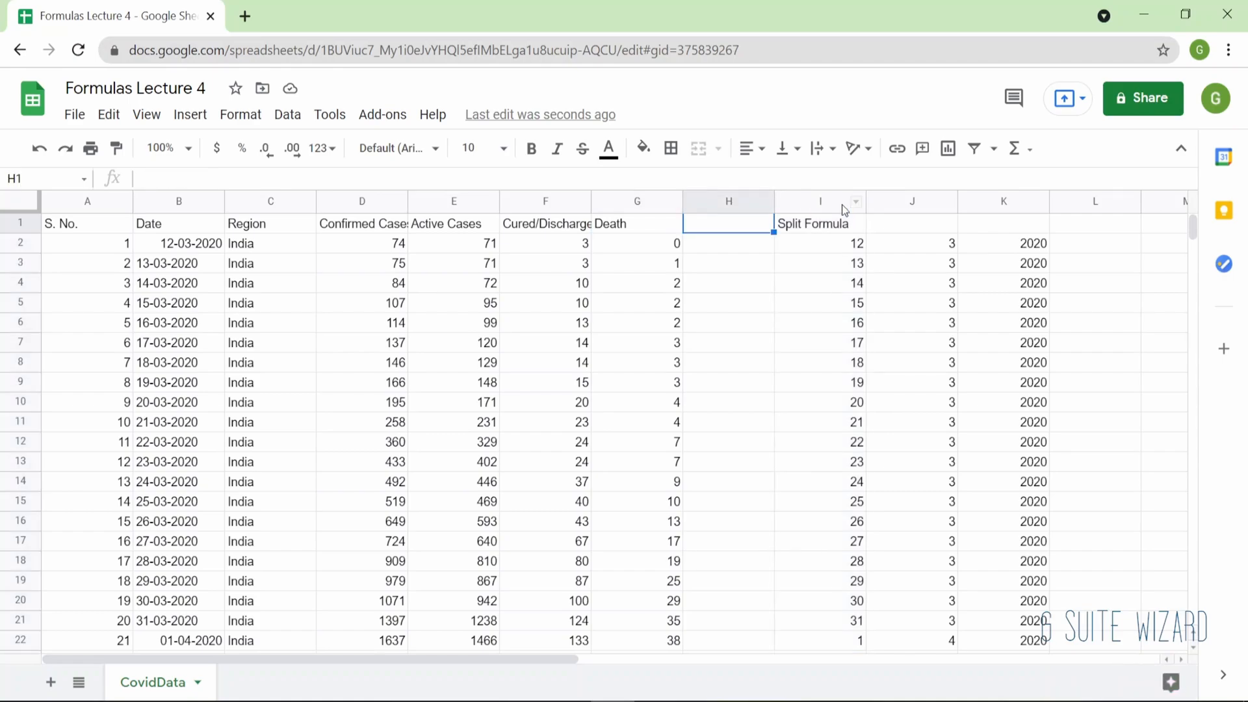
key("Down")
type("=j")
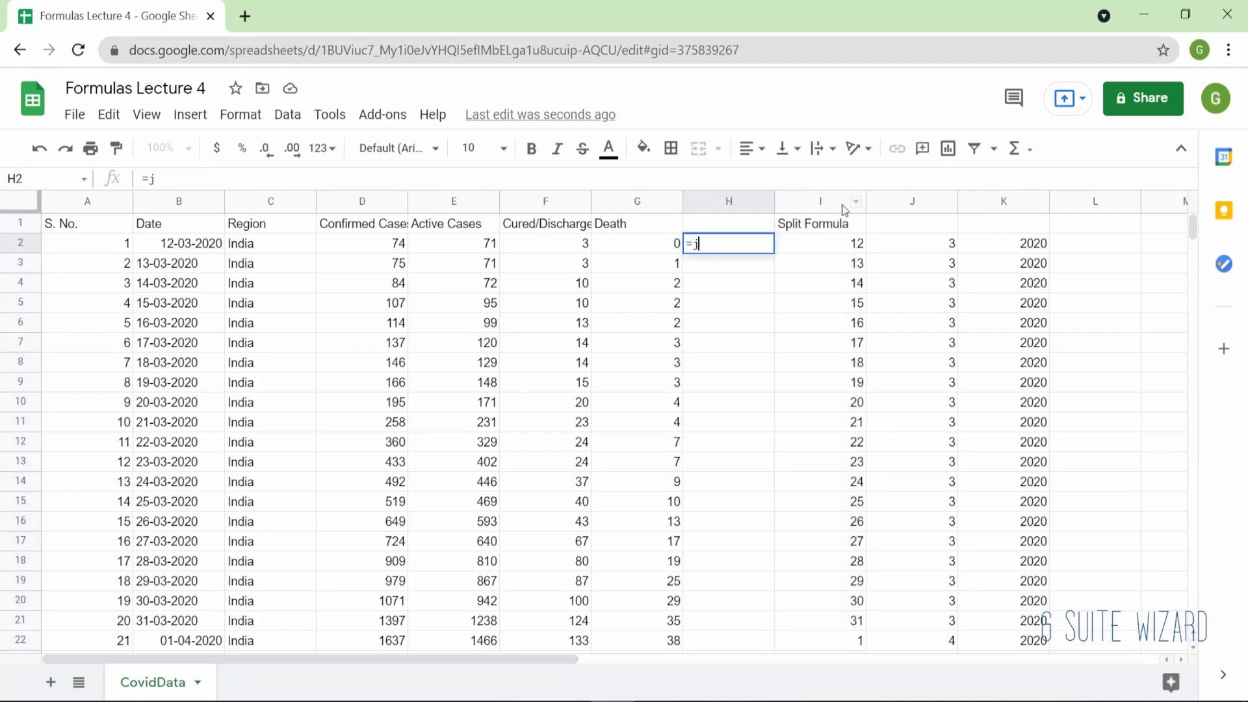
type("oin")
key("Tab")
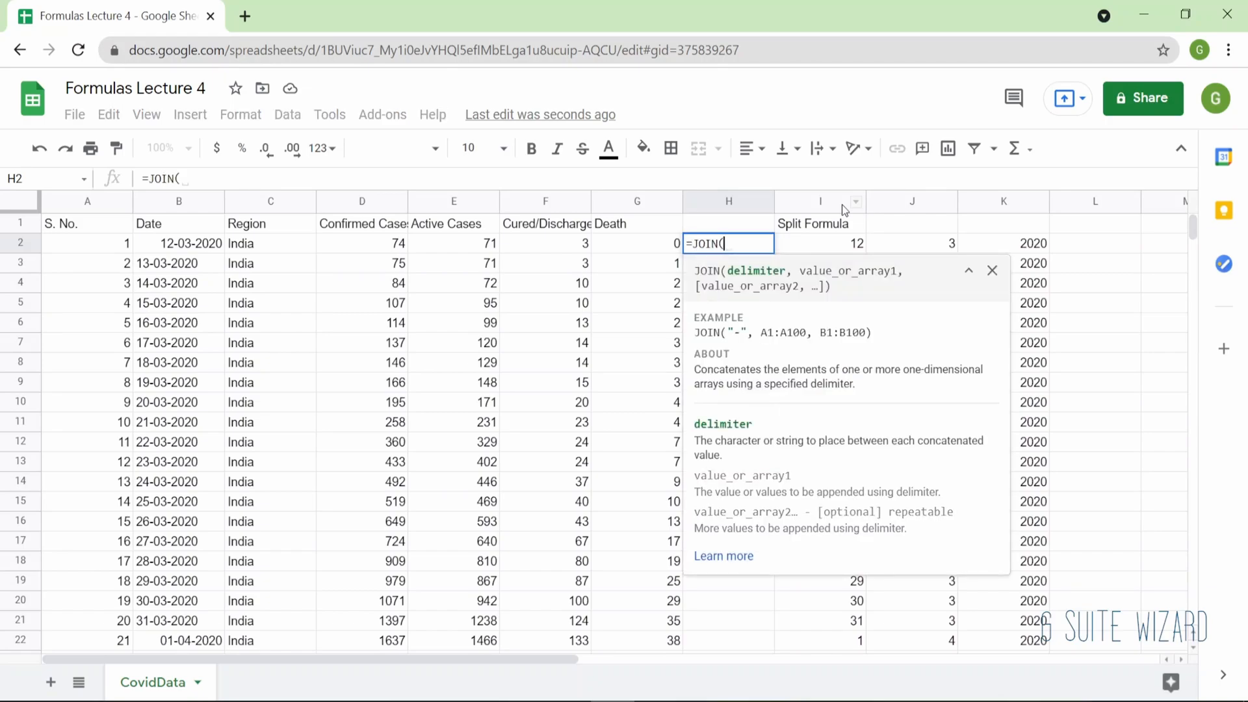
type("\"")
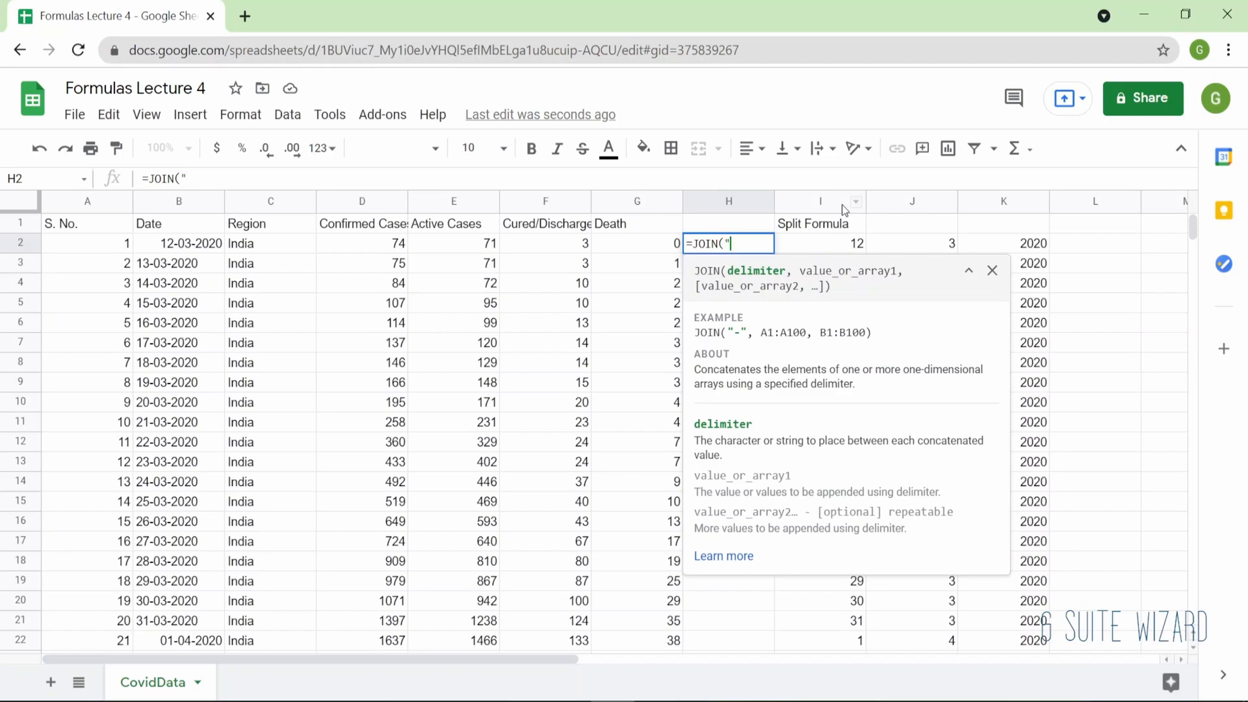
type("/\",")
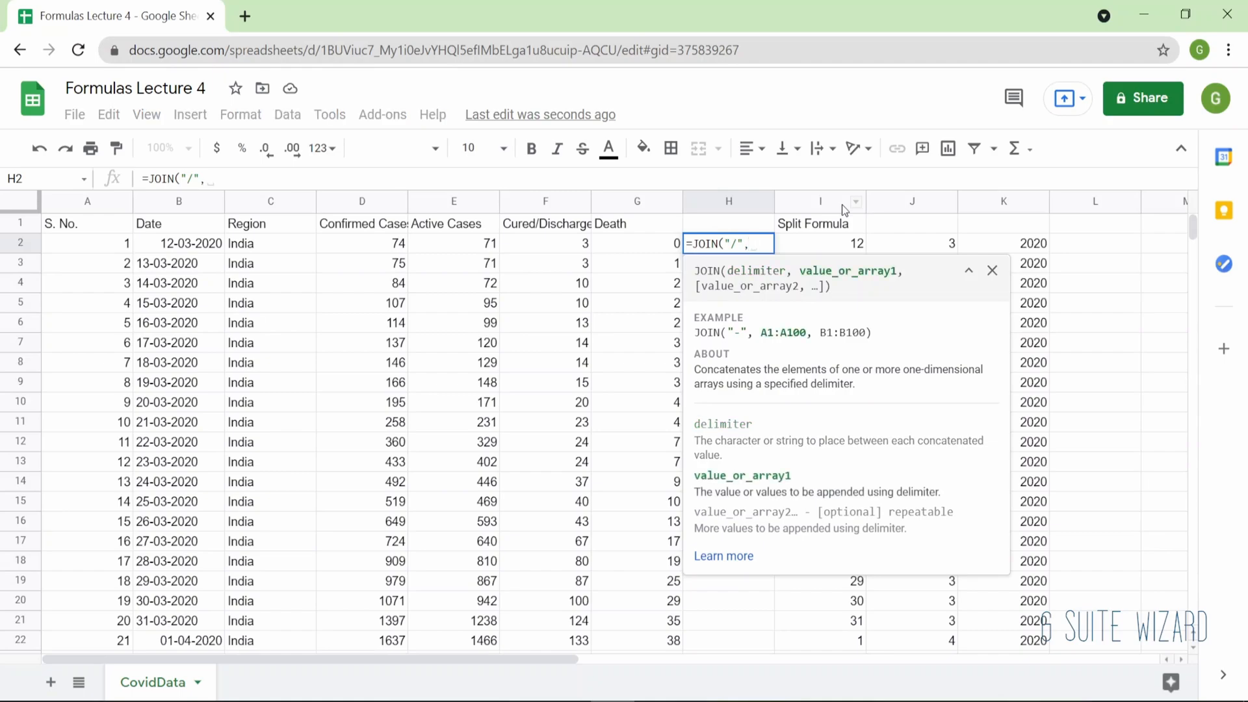
left_click(887, 243)
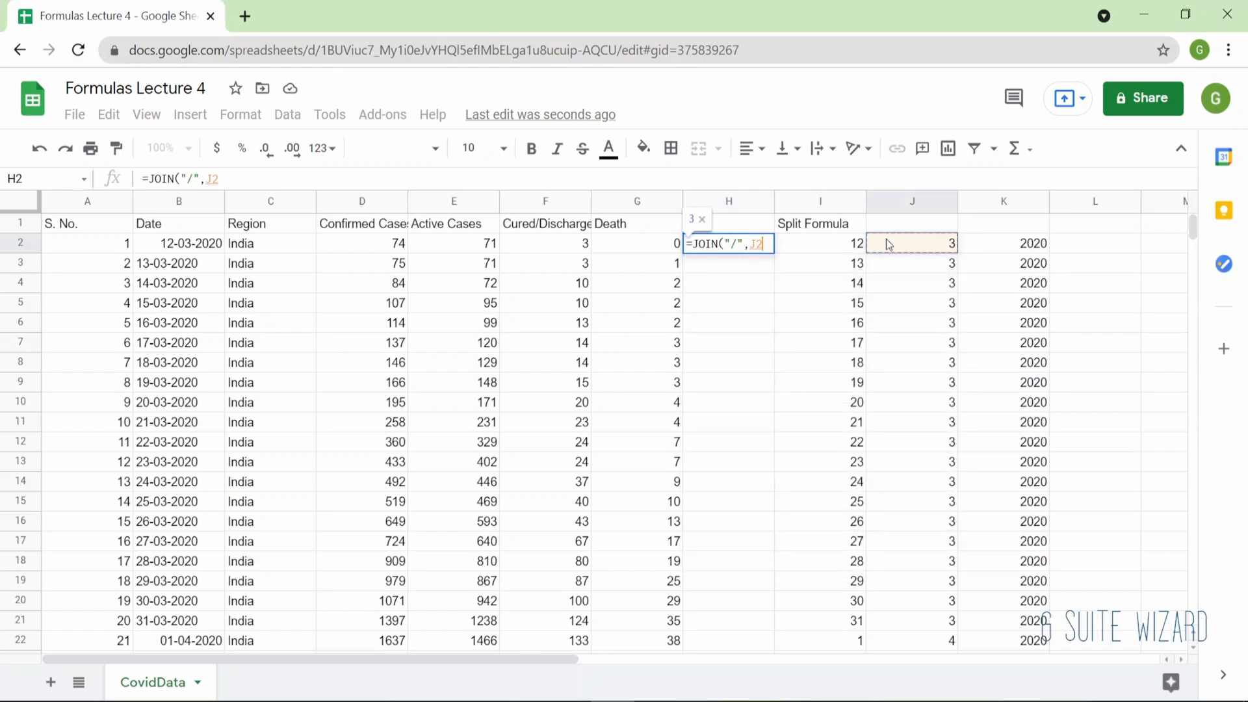
type(",")
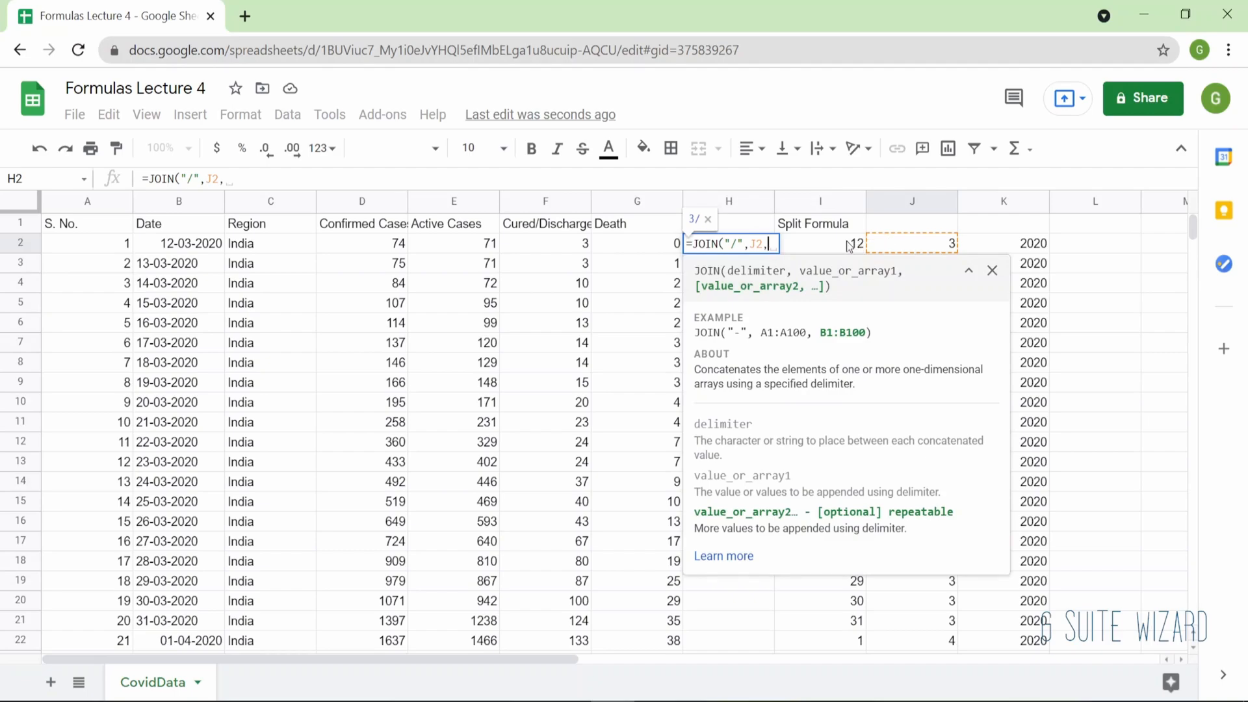
left_click(849, 245)
type(",")
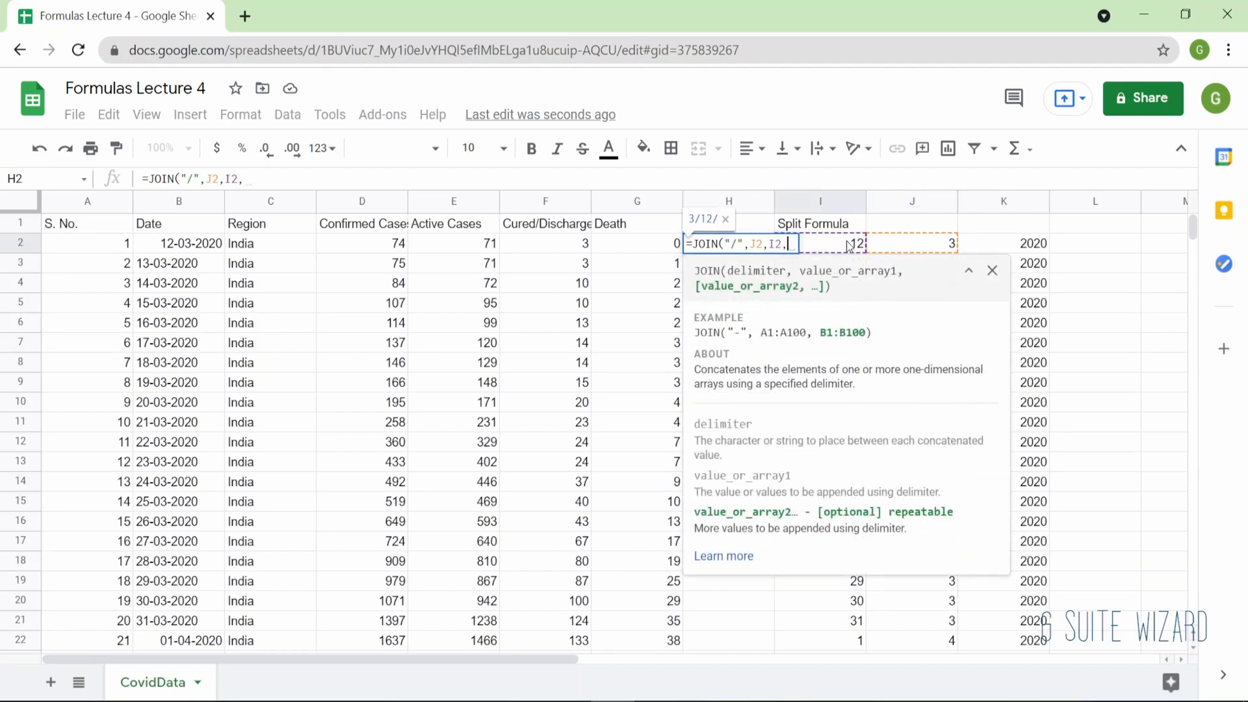
left_click(1011, 251)
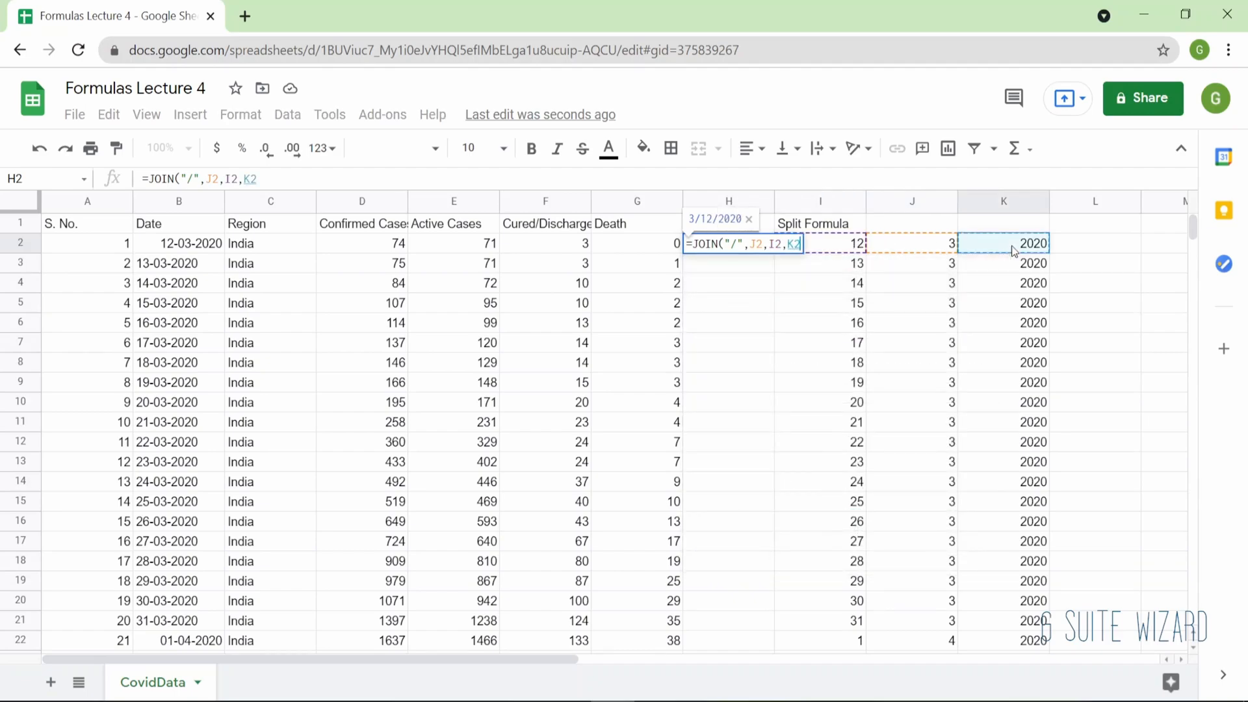
key("Return")
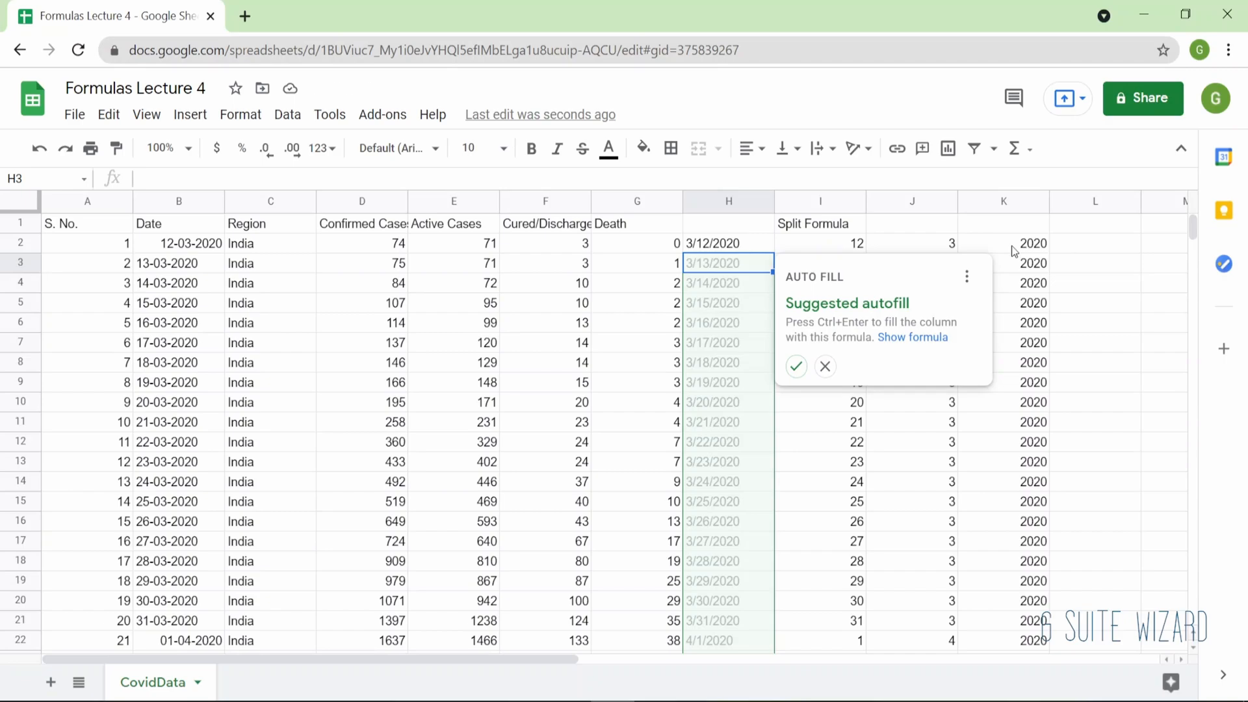
key("ctrl+Return")
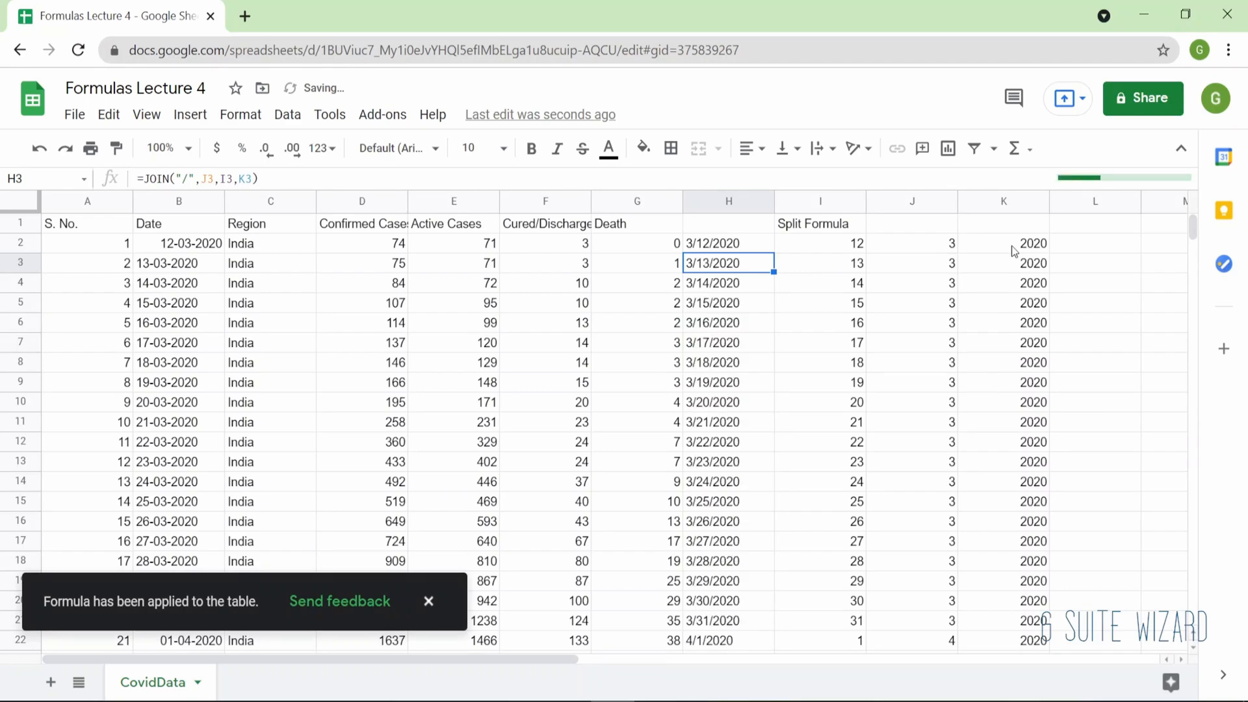
- Apply the "Sep 26, 2008" date format to the joined date in cell H2
left_click(743, 249)
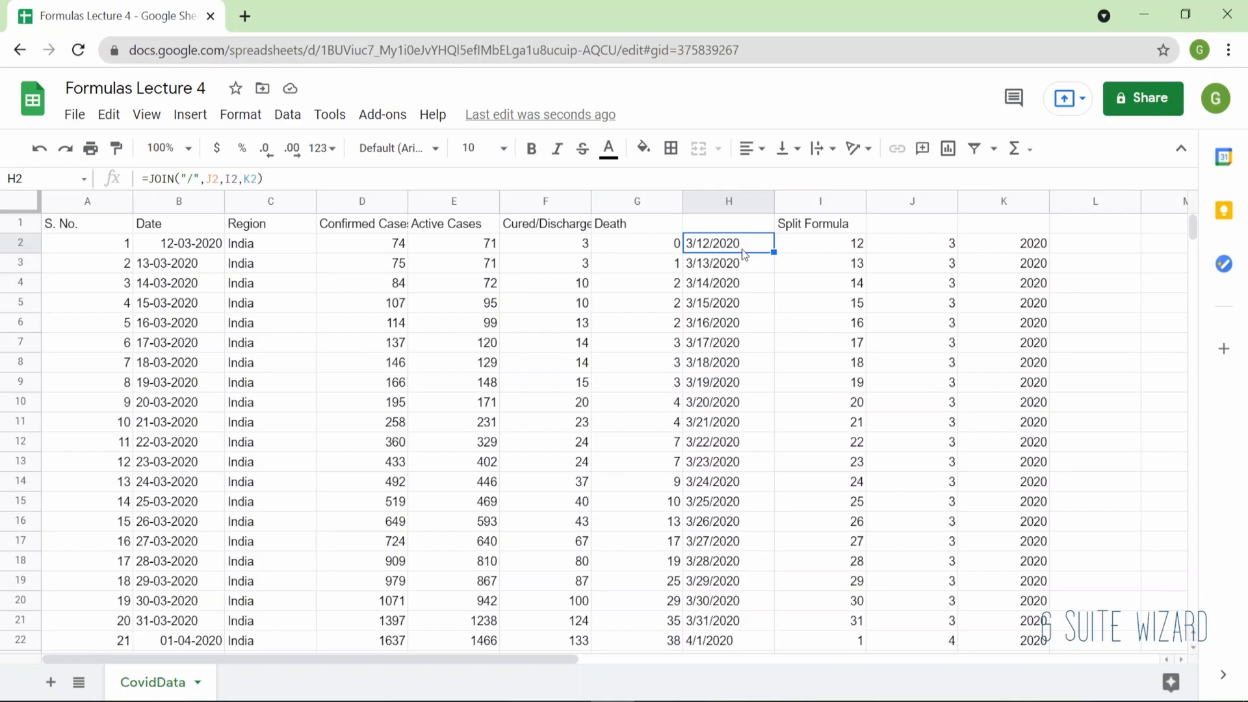
left_click(322, 148)
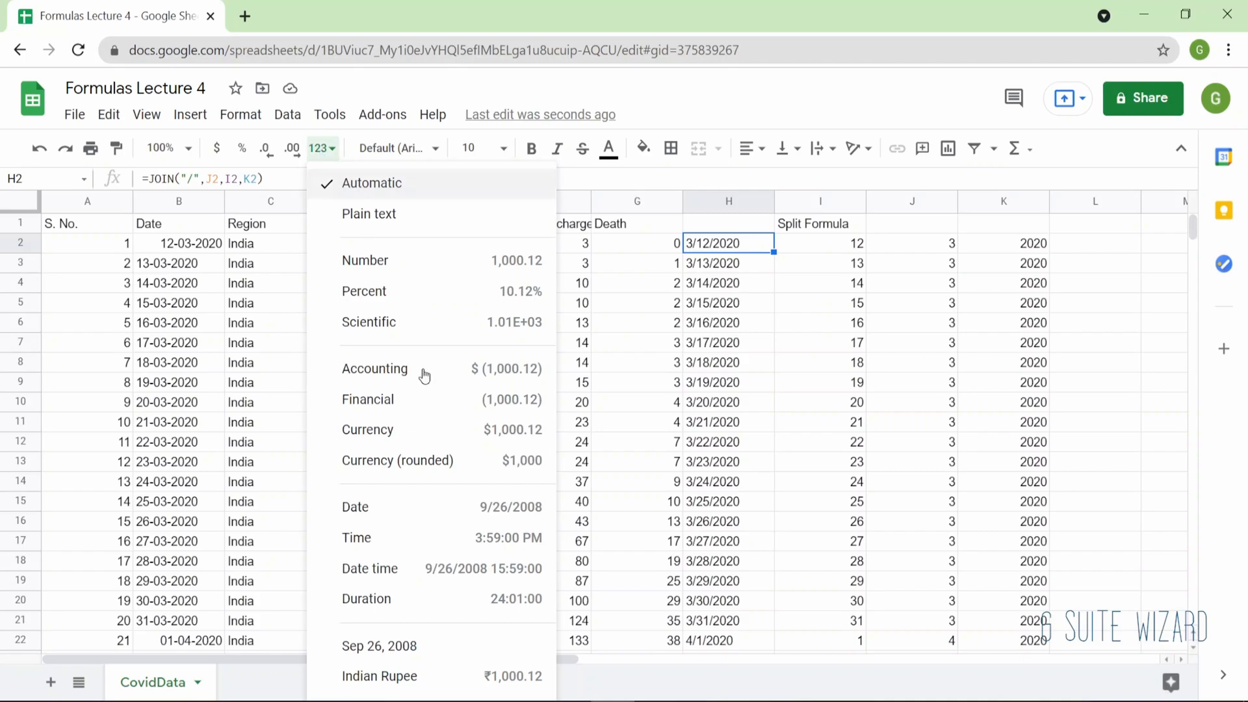
left_click(418, 646)
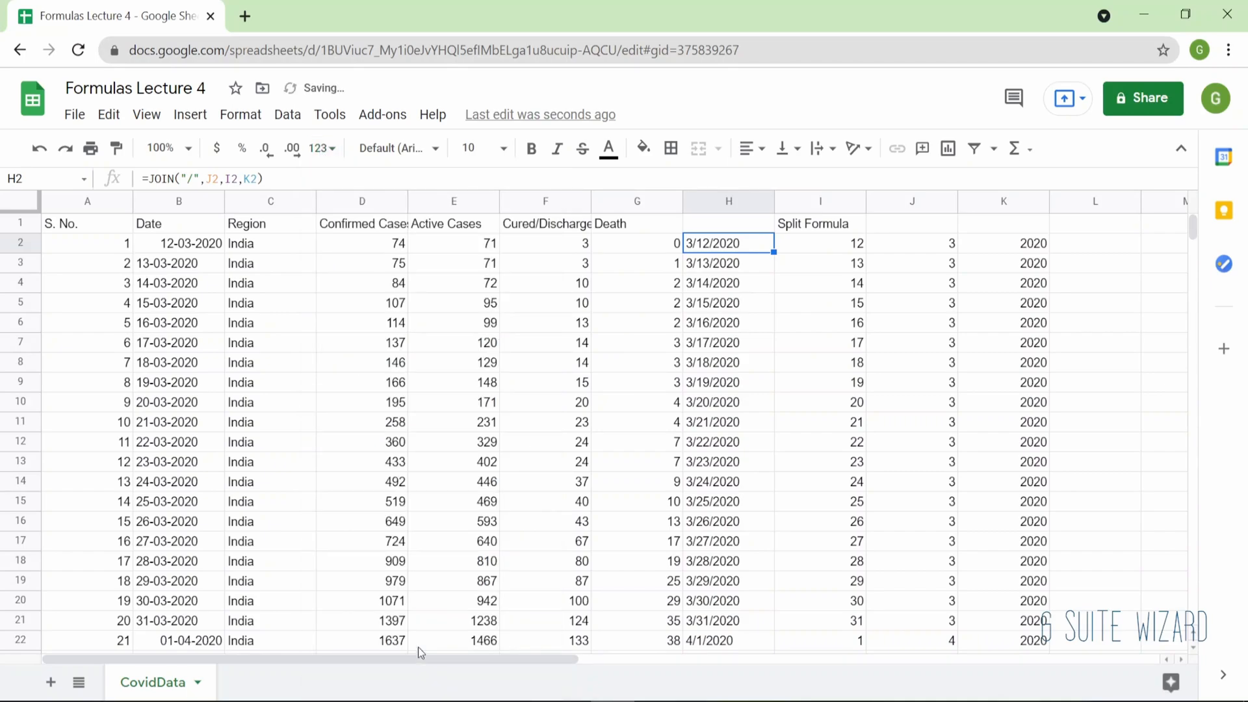
left_click(317, 154)
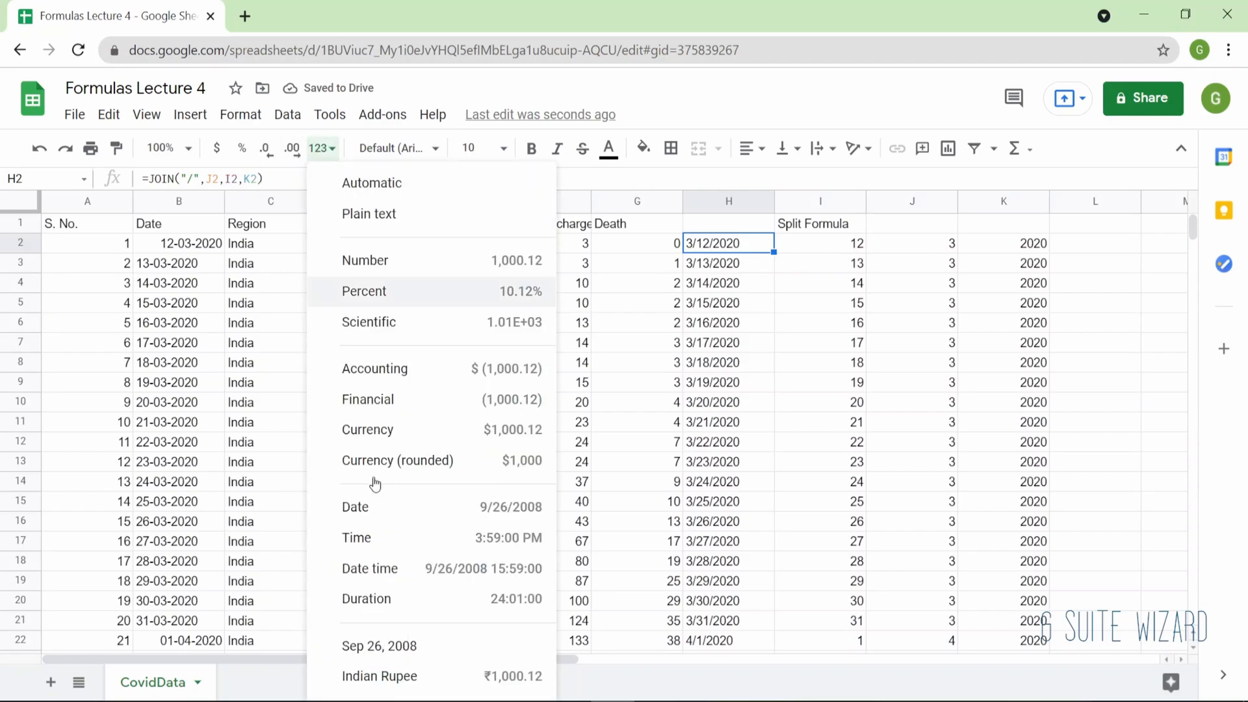
left_click(406, 644)
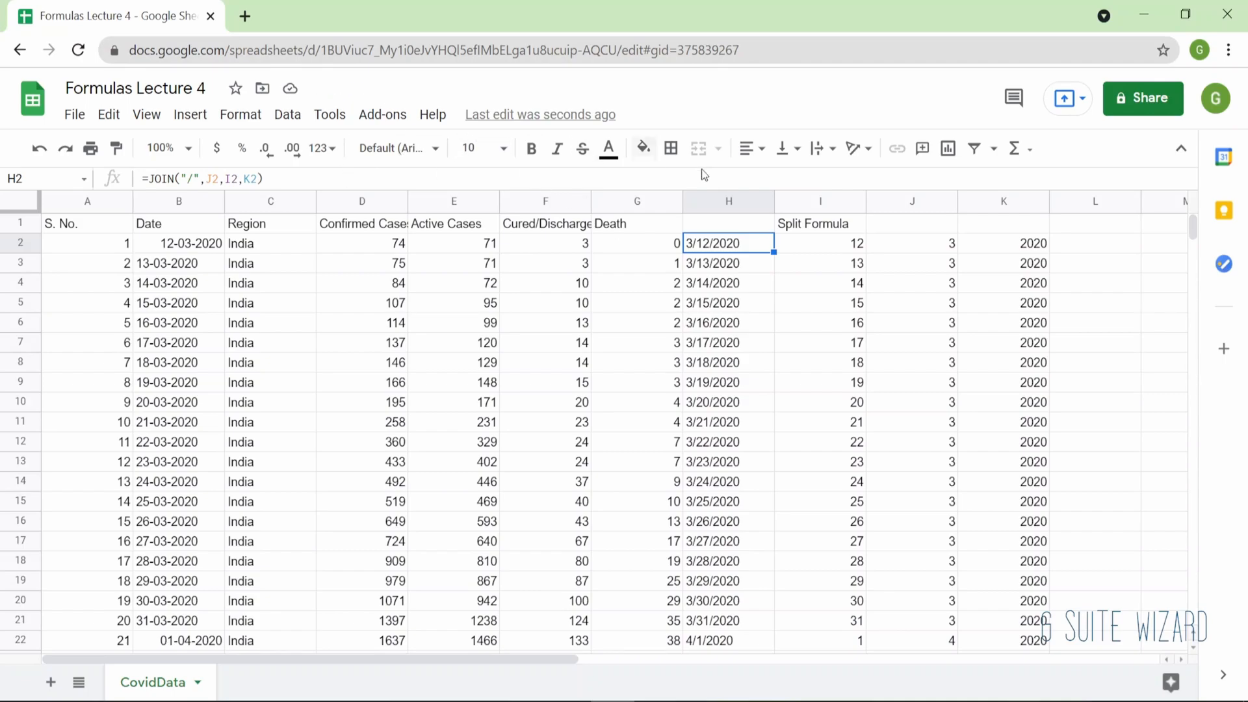
- Inspect the JOIN formula in cell H2 and leave it as it is
left_click_drag(262, 178, 150, 176)
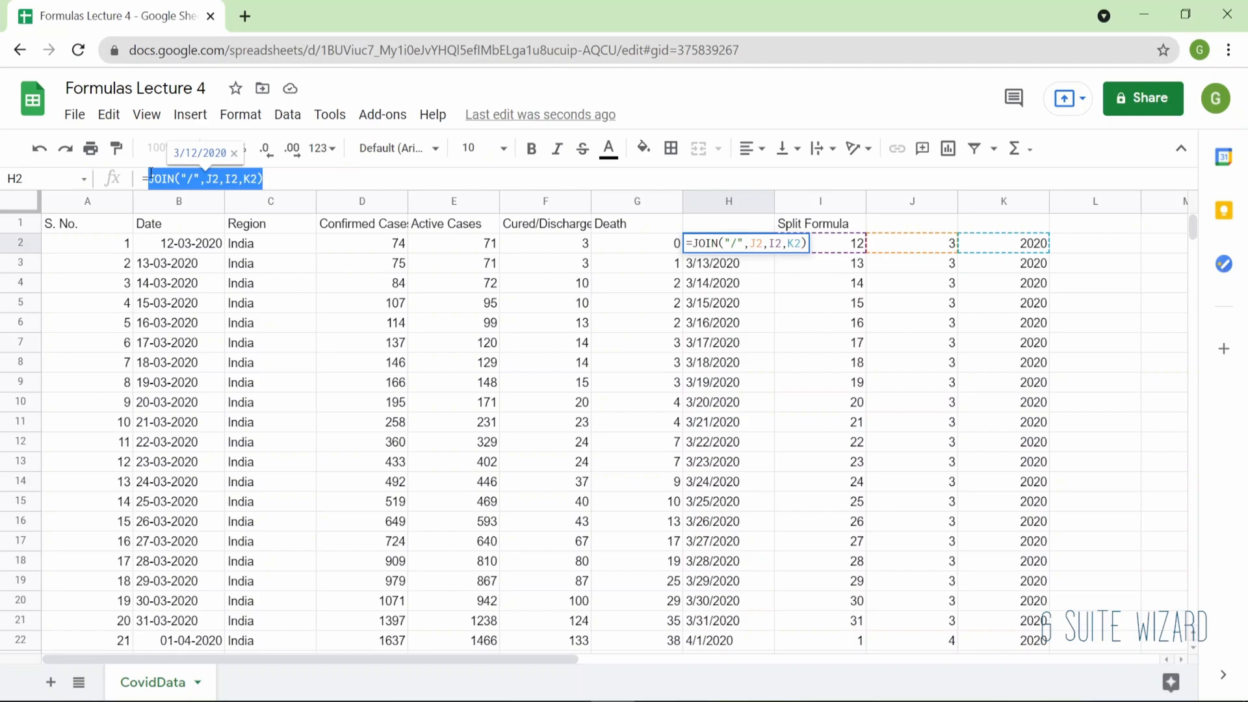
left_click(151, 174)
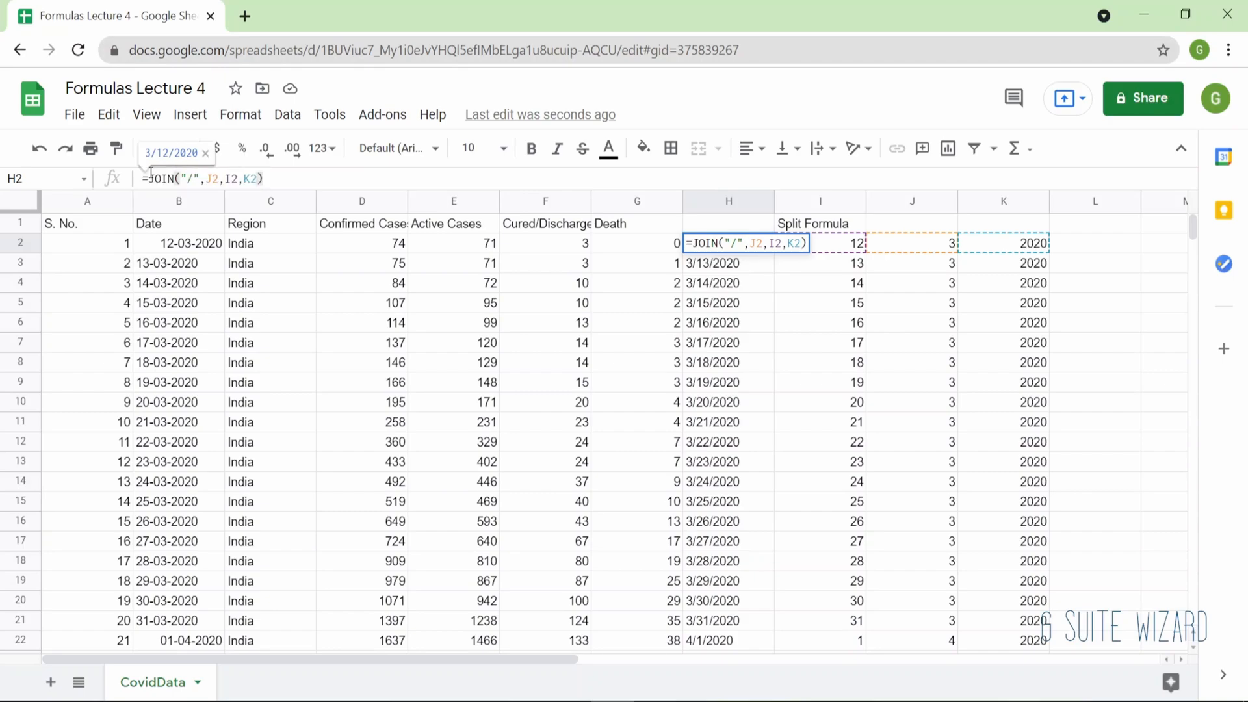
key("Return")
key("Up")
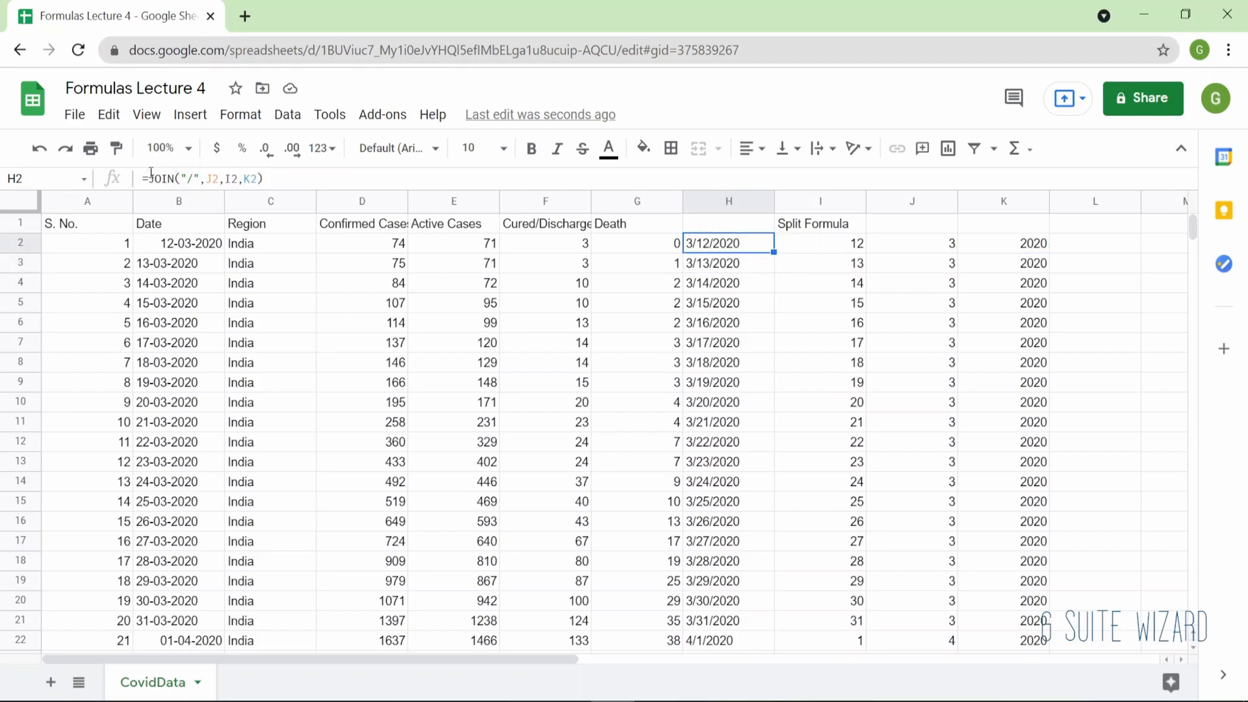
- Fill the SPLIT formula from cell I22 down column I to the last data row, 16925
scroll(540, 375, "down", 6)
scroll(690, 325, "up", 2)
left_click(834, 343)
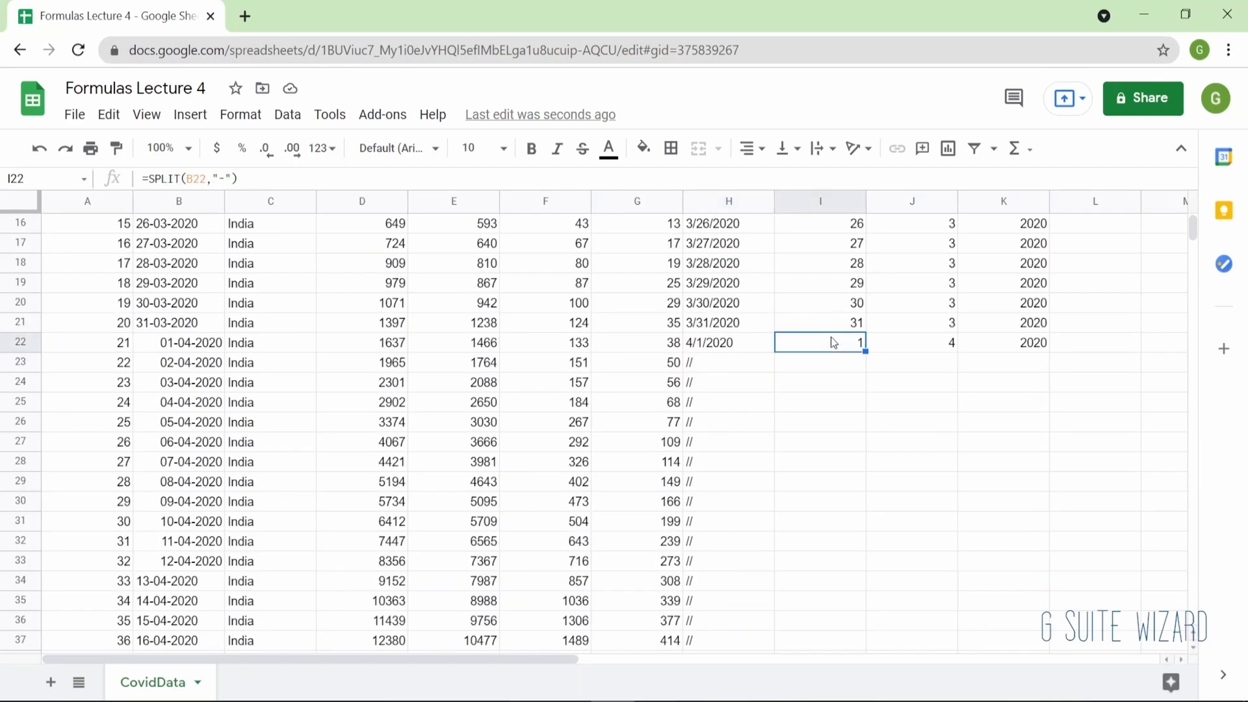
key("Left")
key("Right")
key("Left")
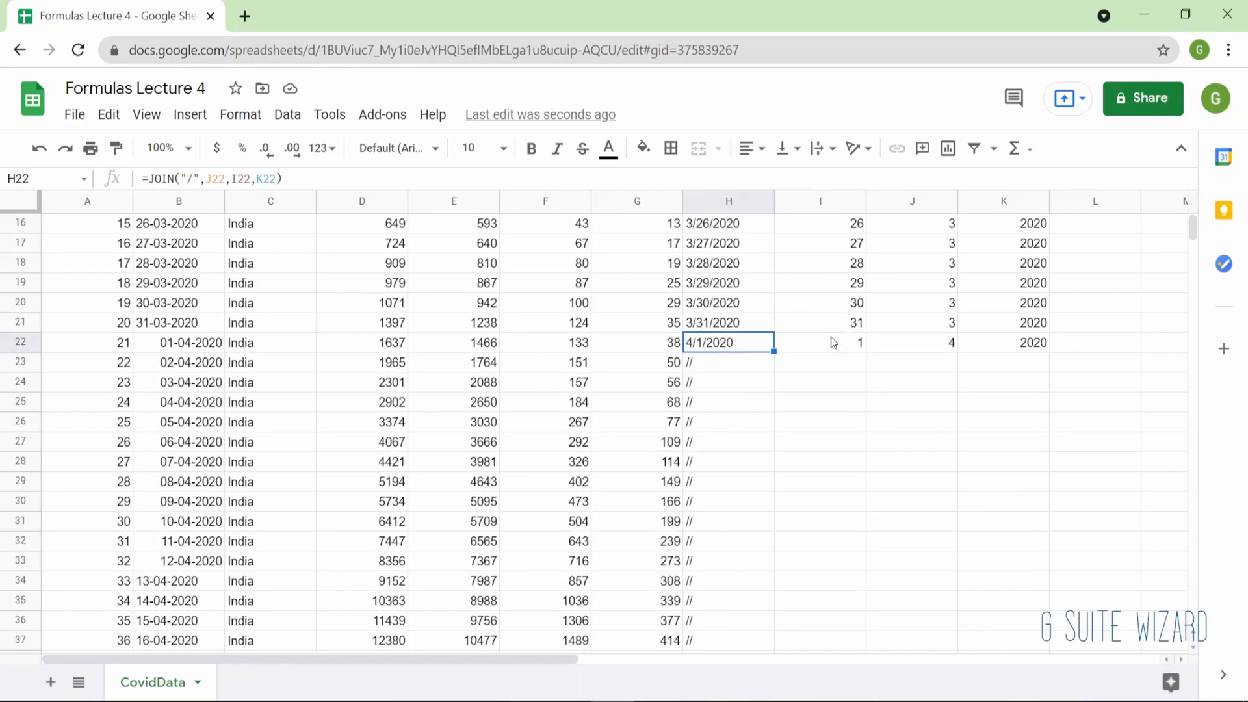
key("ctrl+Down")
key("Right")
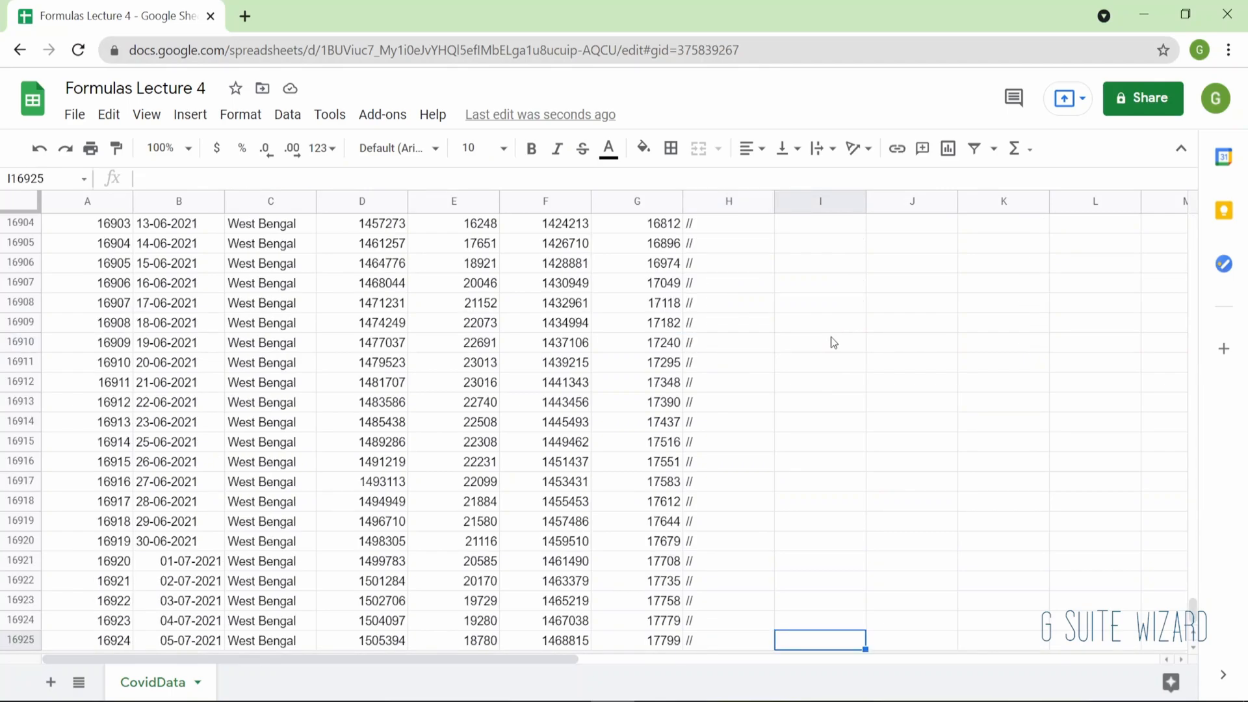
key("ctrl+shift+Up")
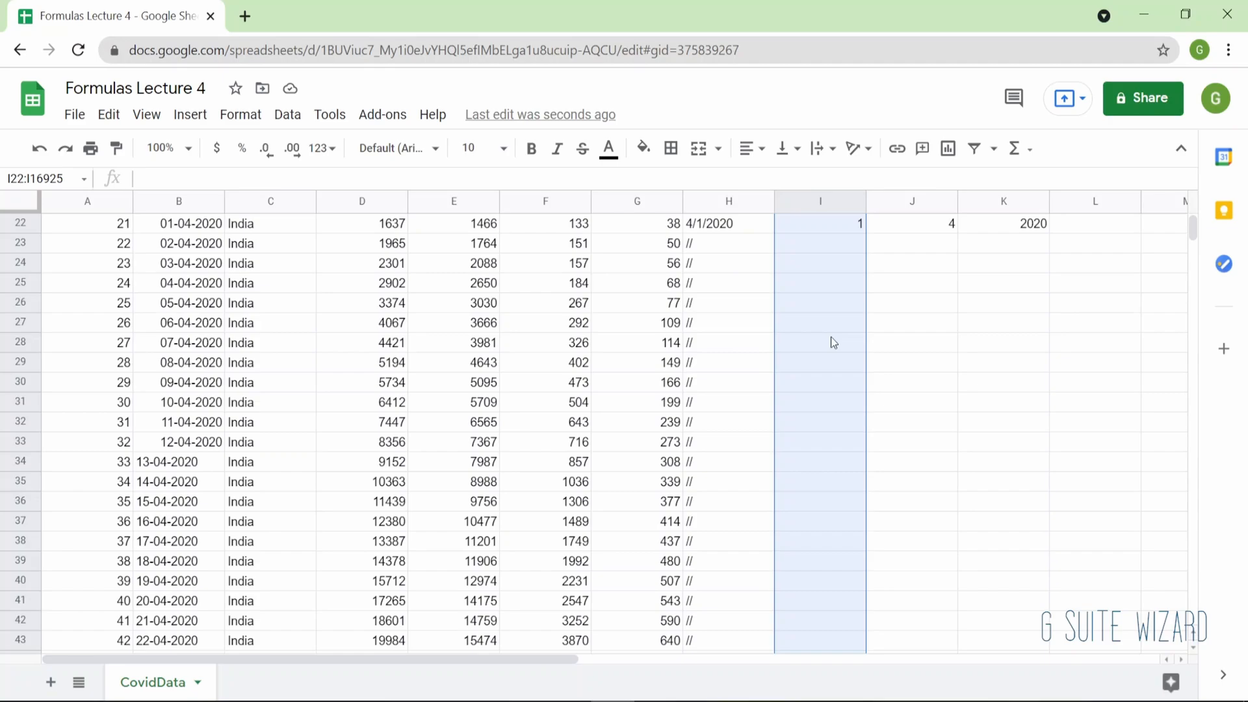
key("ctrl+d")
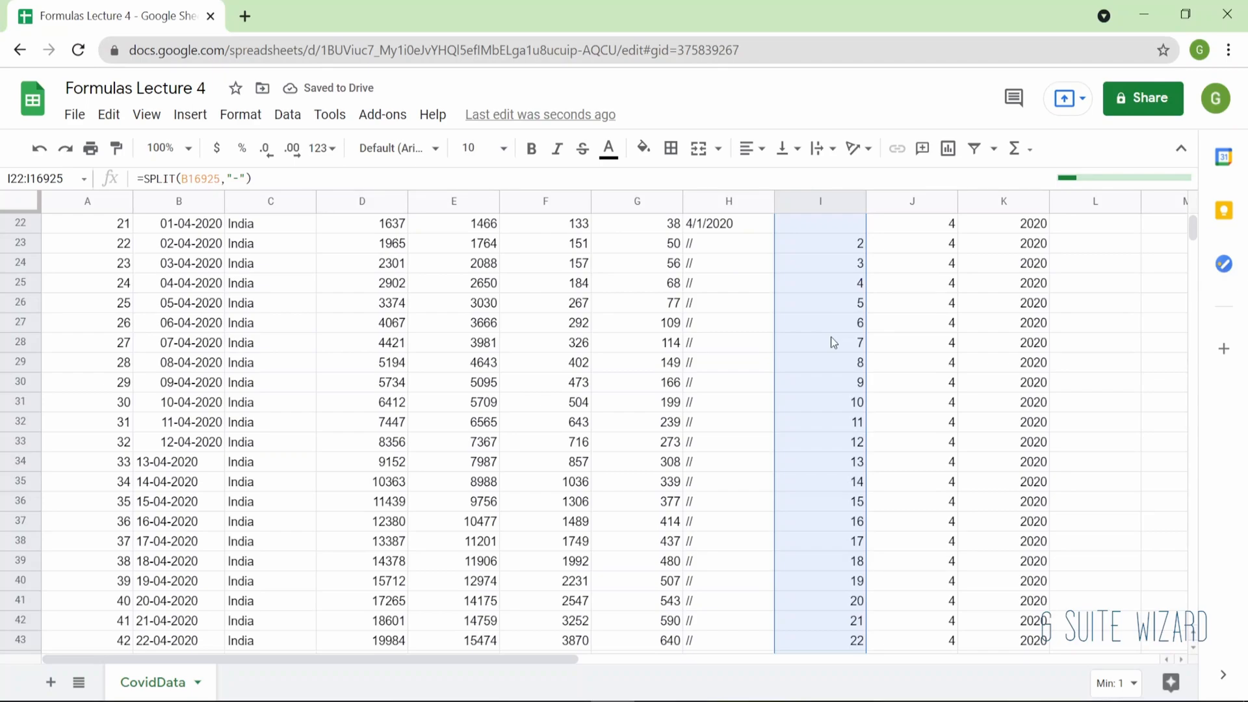
- Copy all the joined dates in column H, from H2 down to H16925
key("Up")
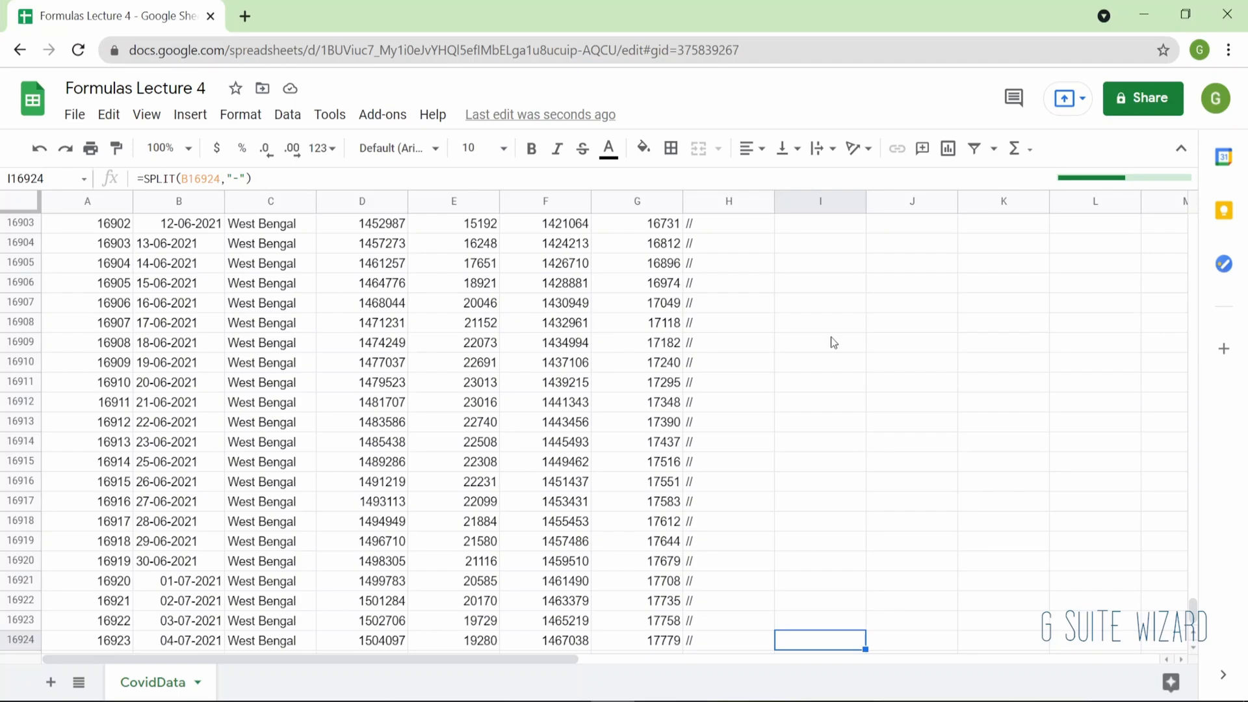
key("Left")
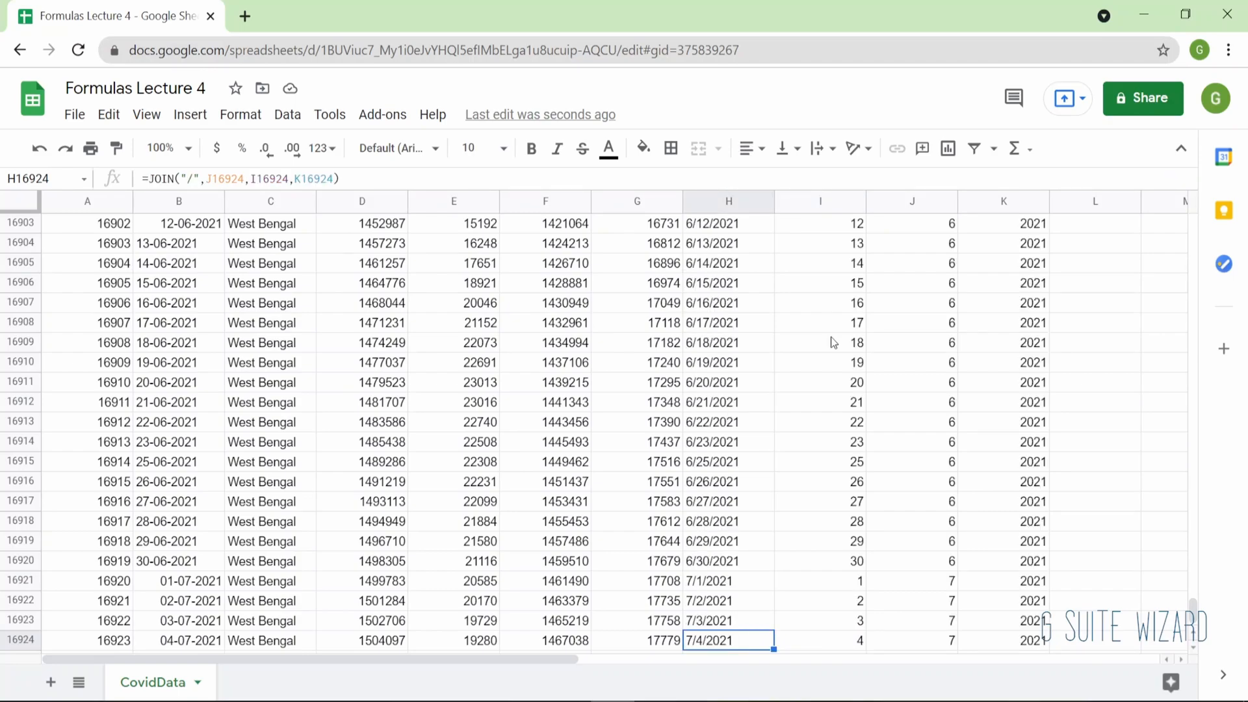
key("ctrl+Up")
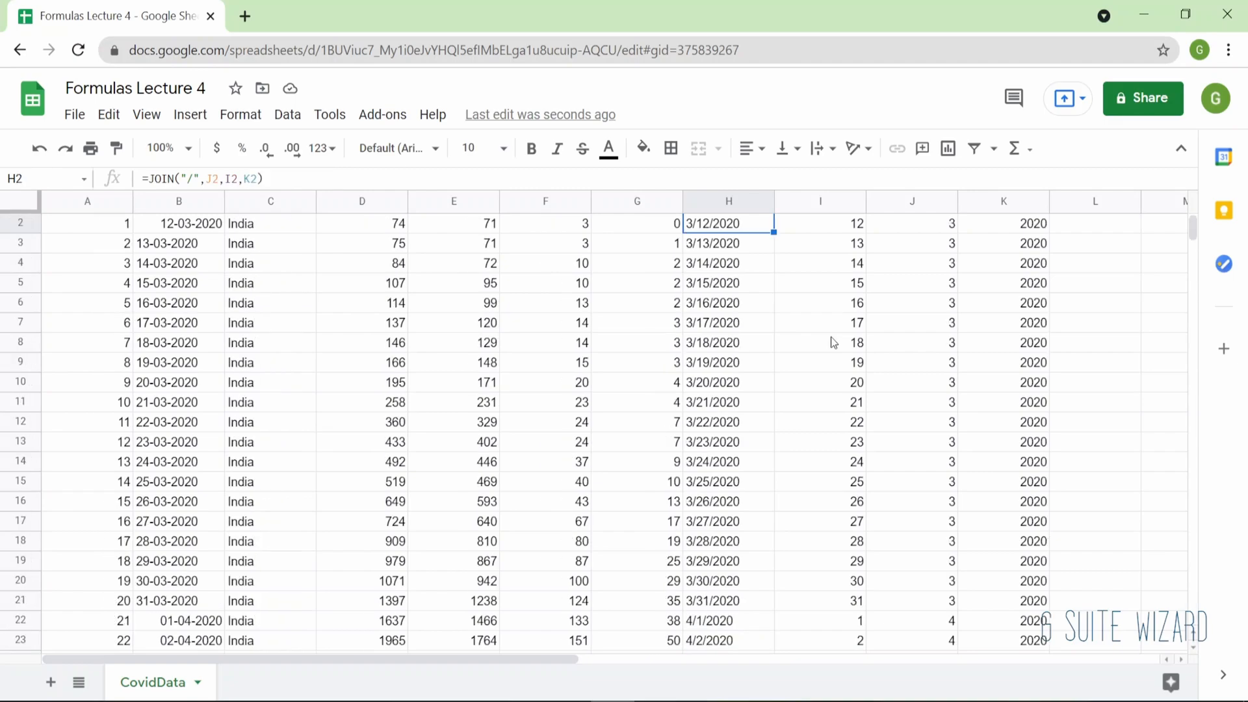
scroll(830, 343, "up", 1)
key("ctrl+shift+Down")
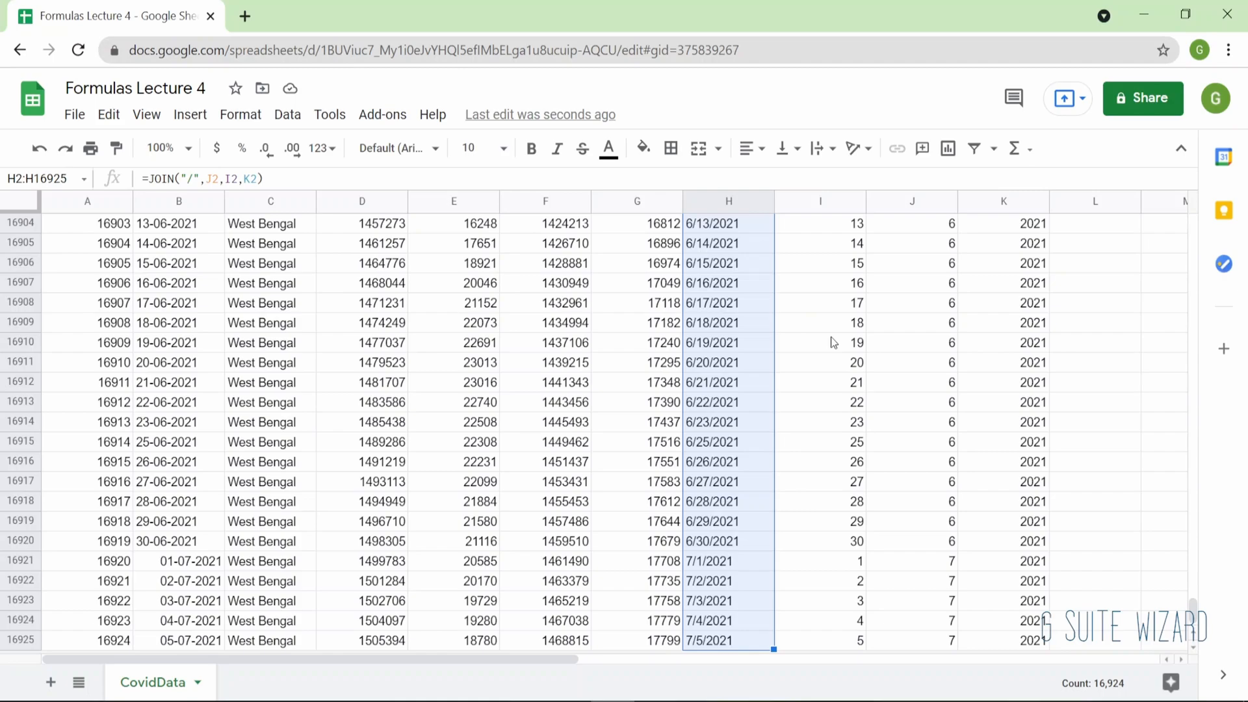
key("ctrl+c")
- Paste the copied joined dates as values only over the Date column, starting at cell B2
key("ctrl+Left")
key("Right")
key("Up")
key("Down")
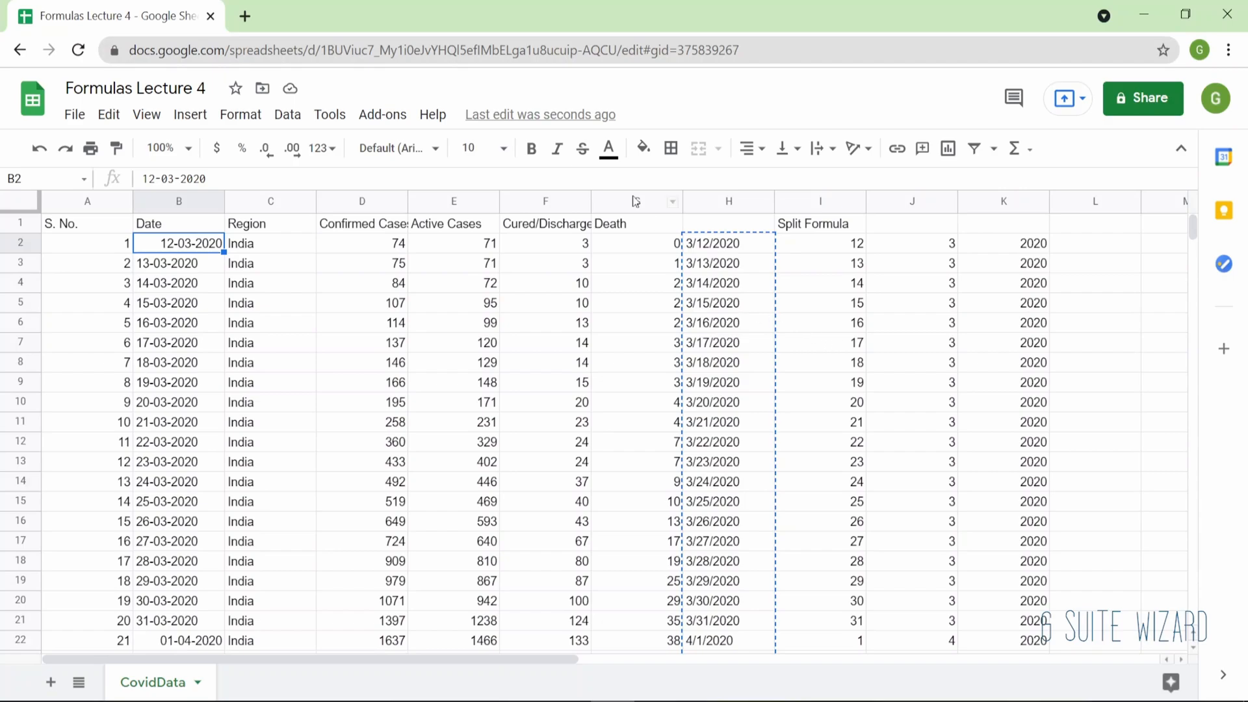
left_click(73, 115)
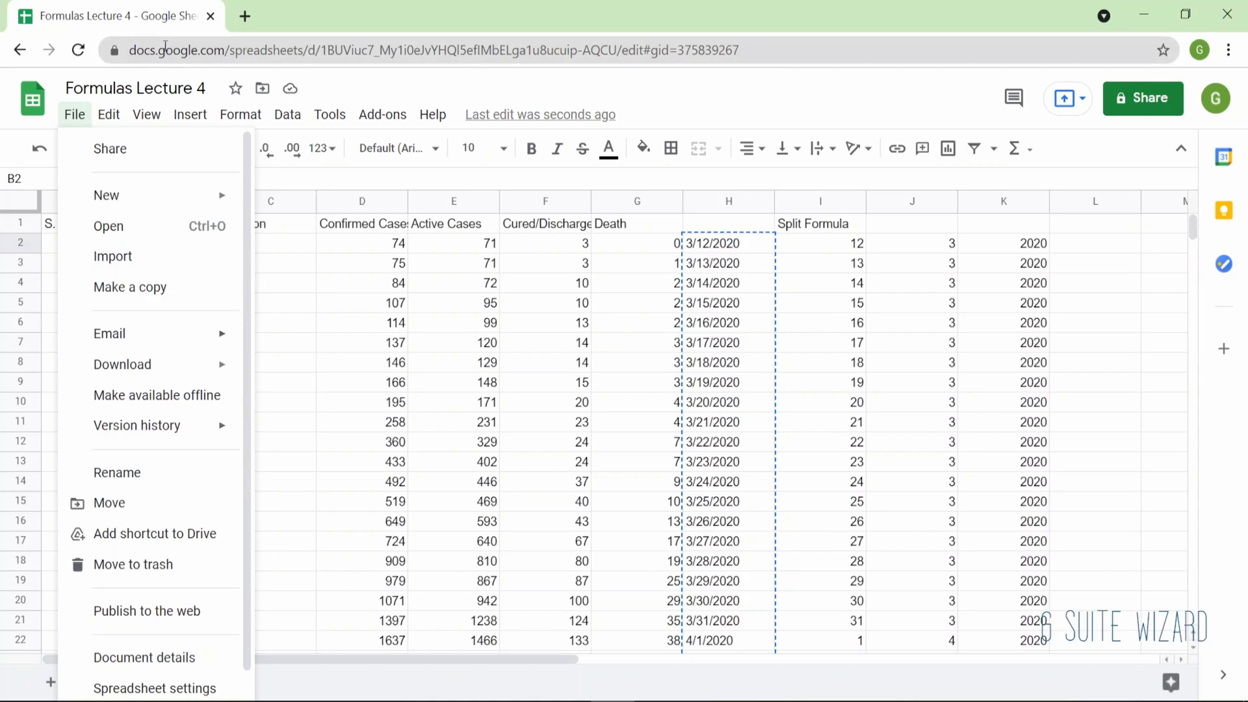
left_click(107, 117)
mouse_move(164, 330)
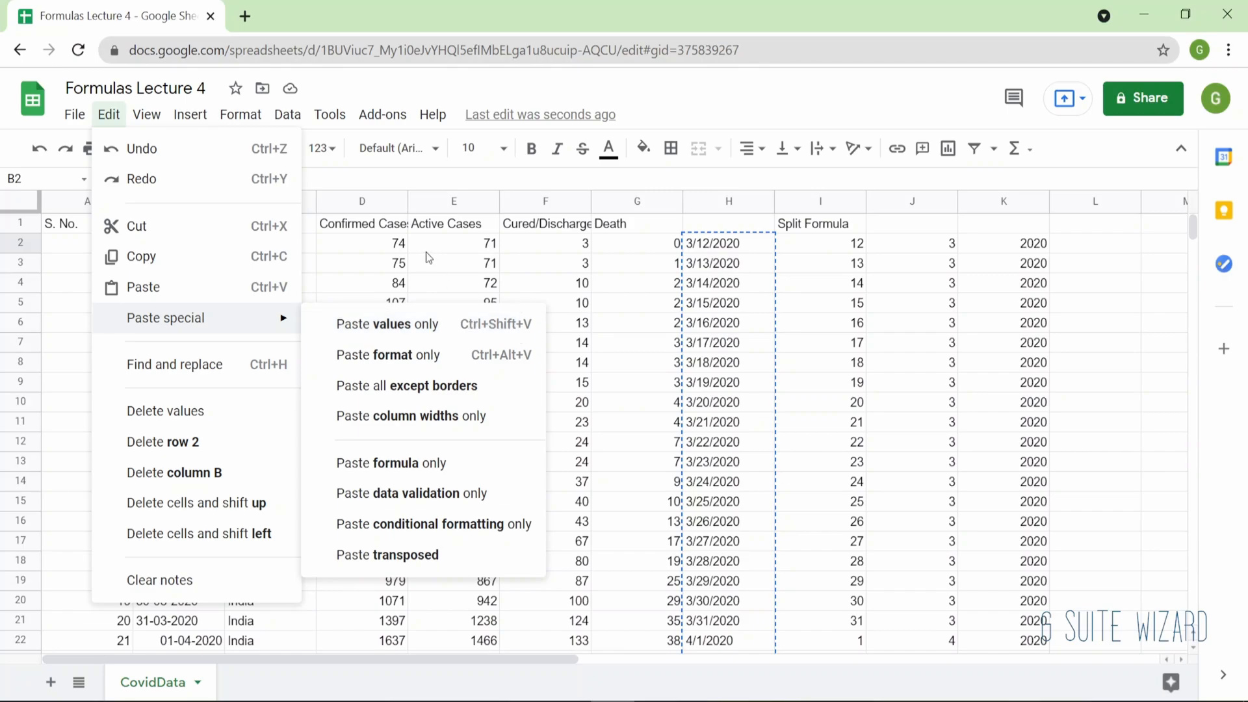
key("Escape")
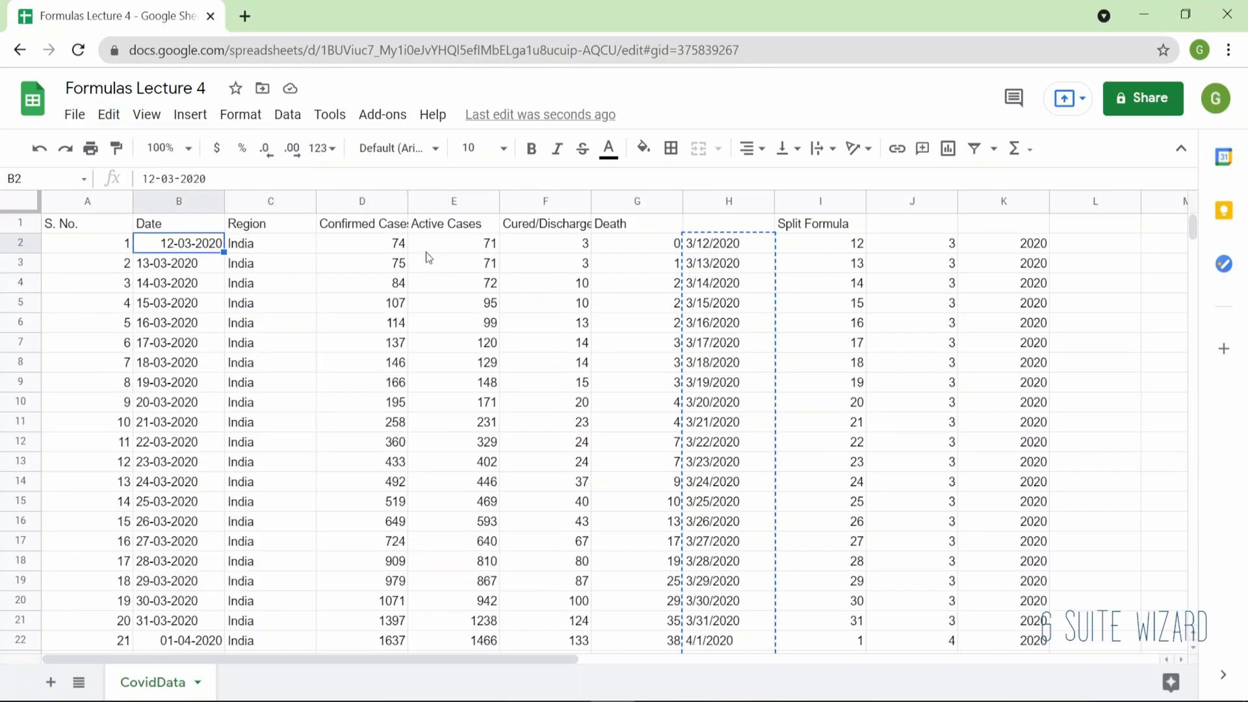
key("ctrl+shift+v")
- Check the pasted date in cell B2 and apply the "Sep 26, 2008" date format to it
left_click_drag(203, 179, 136, 178)
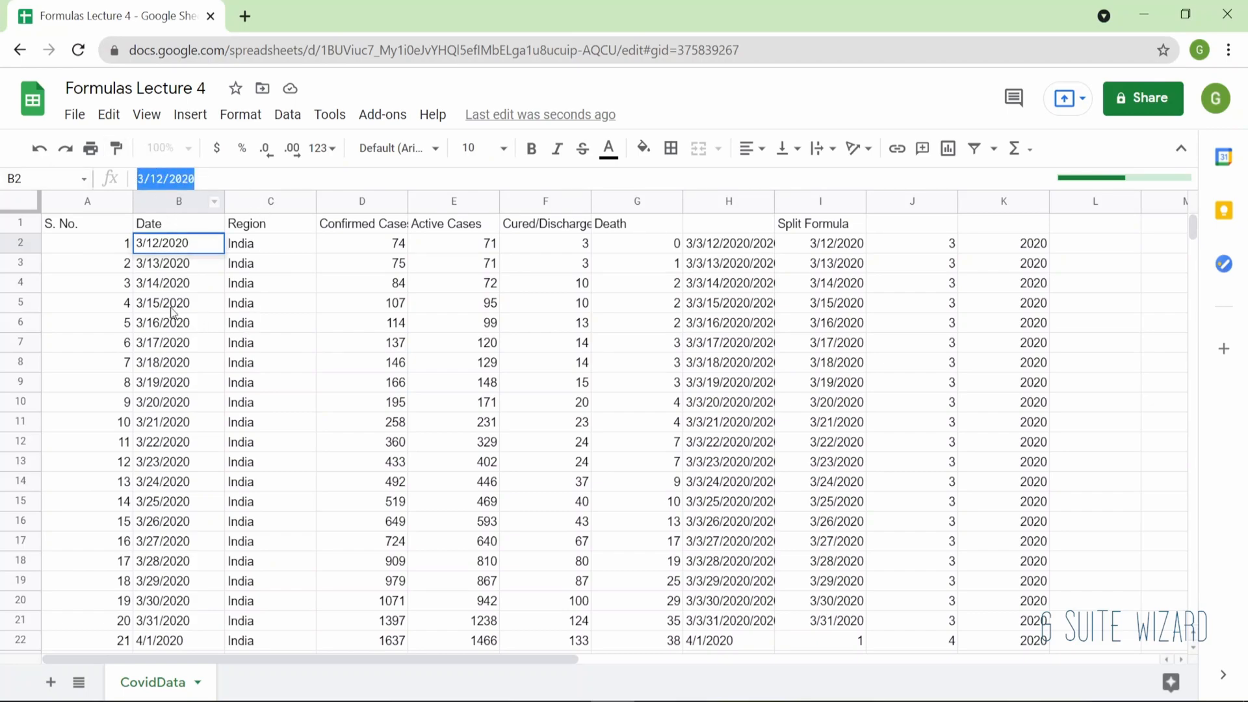
left_click(171, 308)
left_click(209, 240)
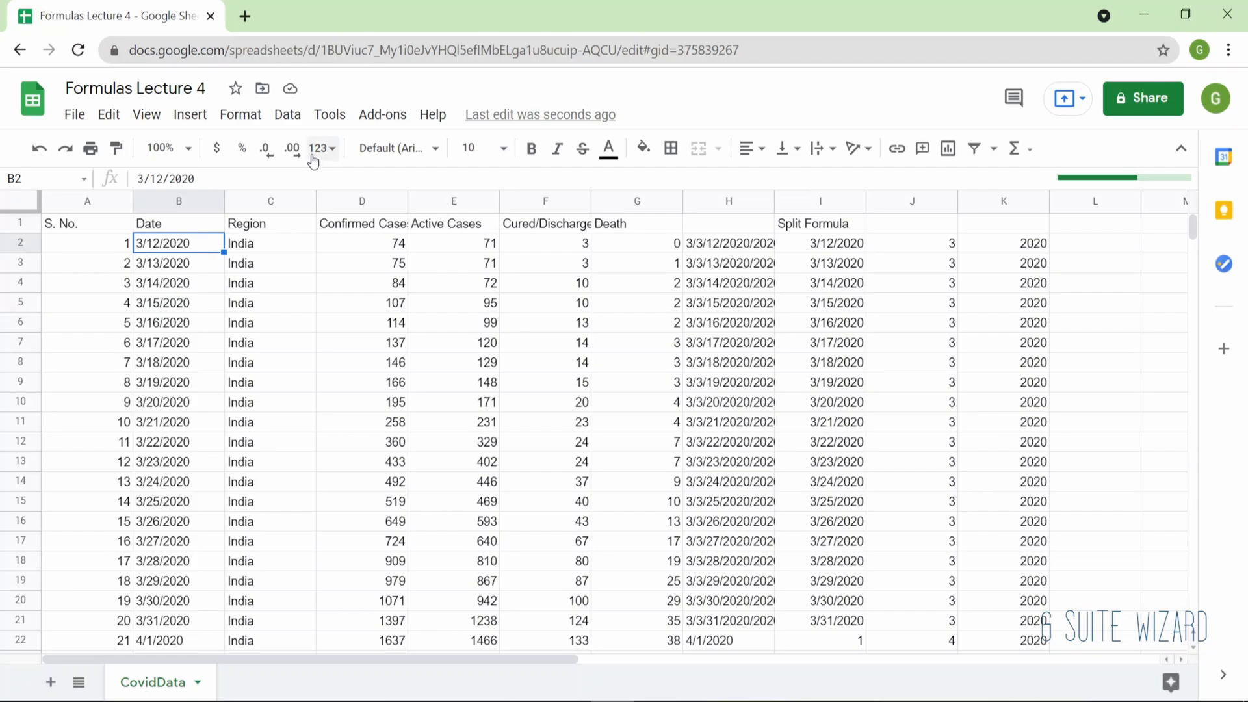
left_click(314, 156)
left_click(371, 644)
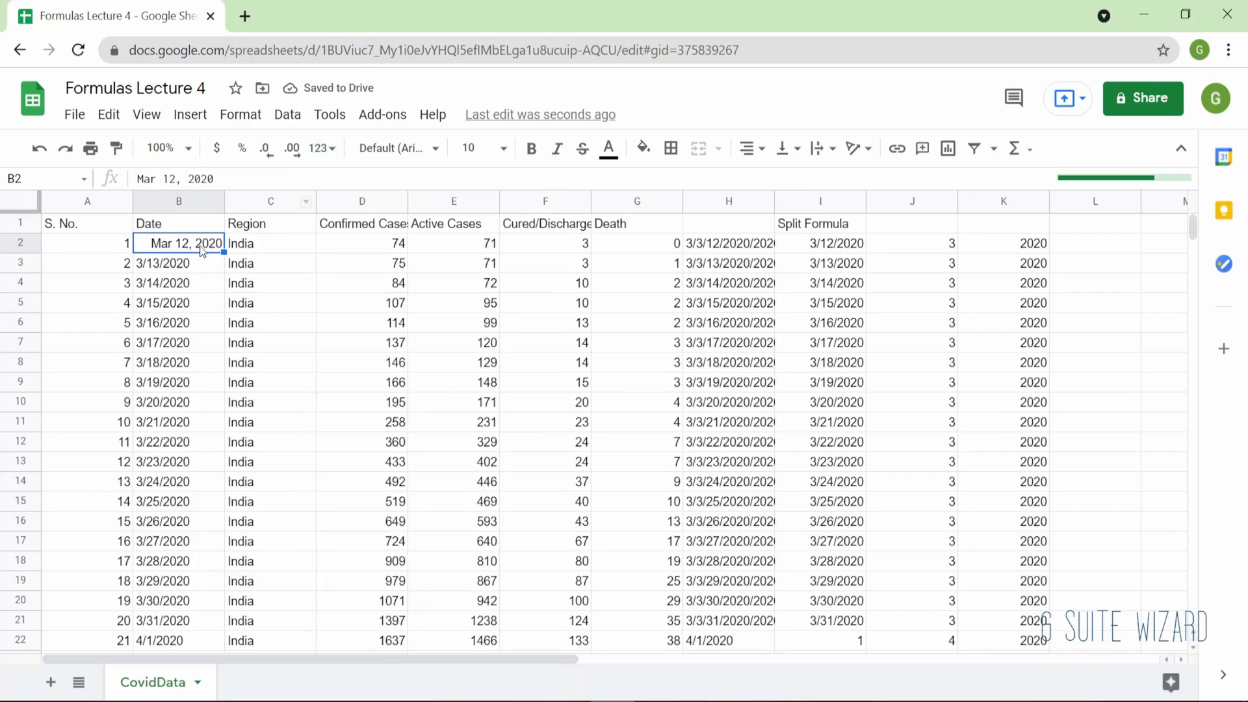
- Clear the JOIN and SPLIT helper data, including the Split Formula heading, from columns H to K
scroll(773, 323, "right", 3)
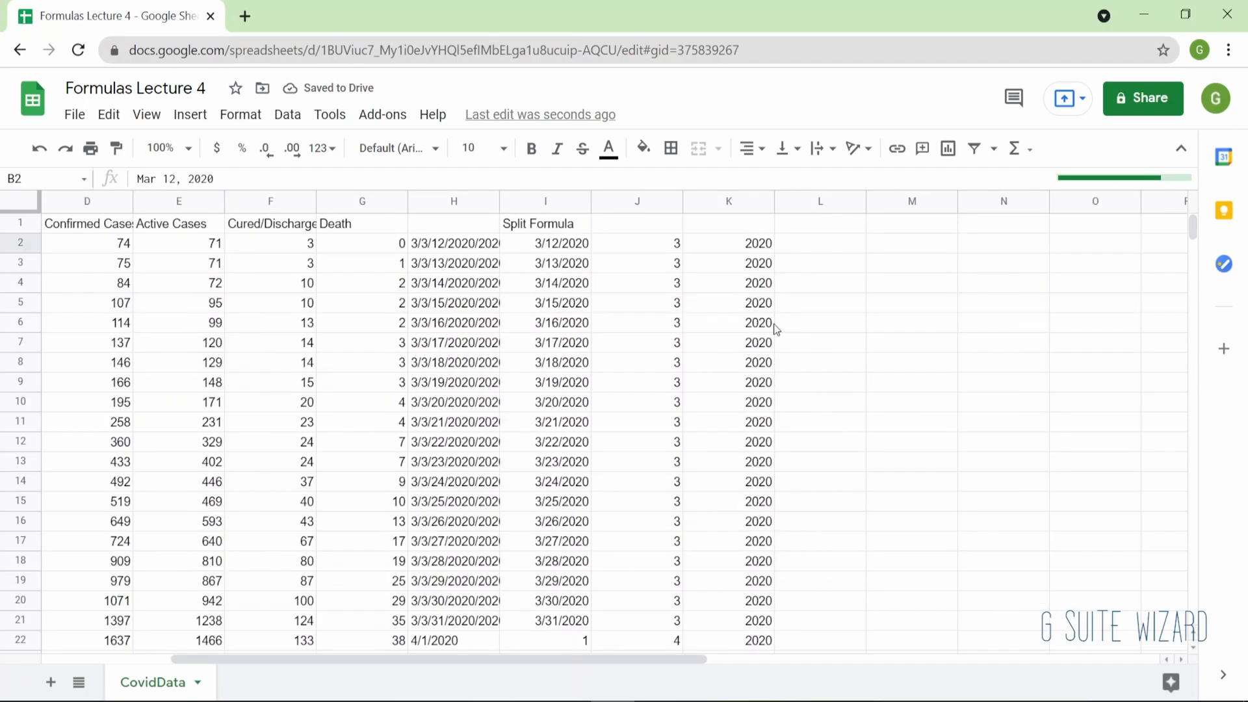
left_click(631, 251)
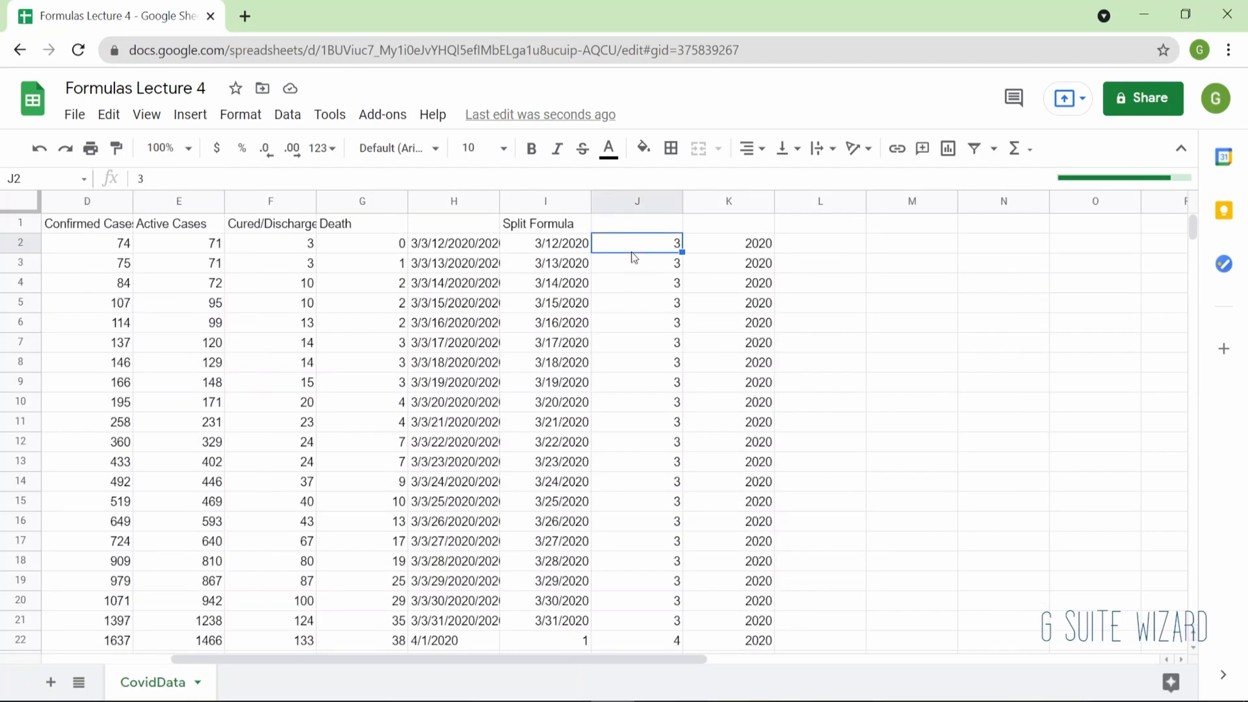
key("Right")
key("Left")
key("Left")
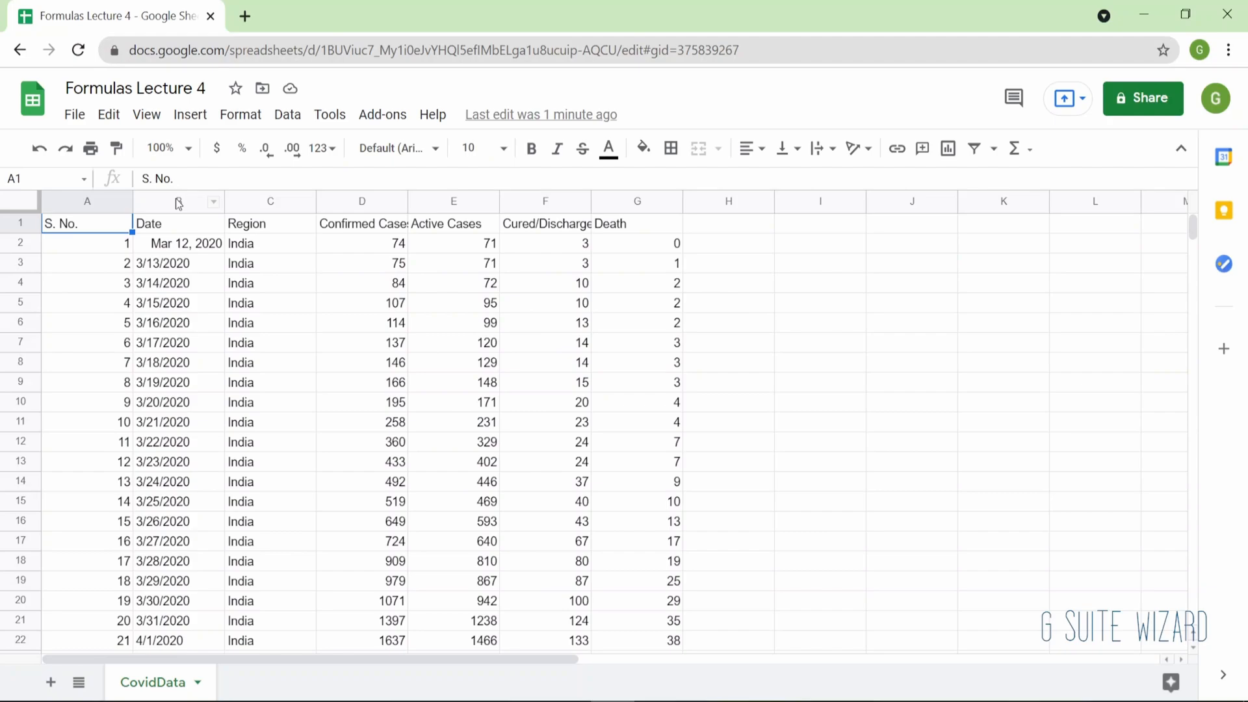
- Apply the Date format (9/26/2008) to the whole Date column B and check a formatted cell
left_click(165, 199)
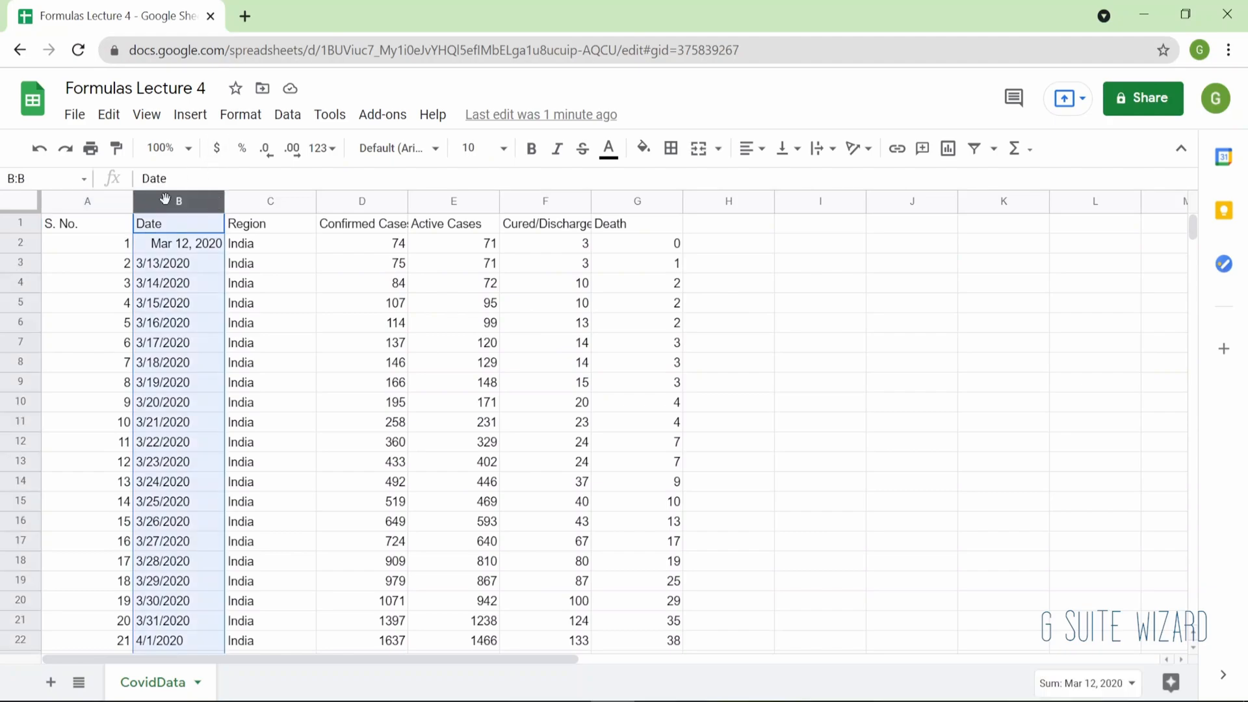
left_click(327, 155)
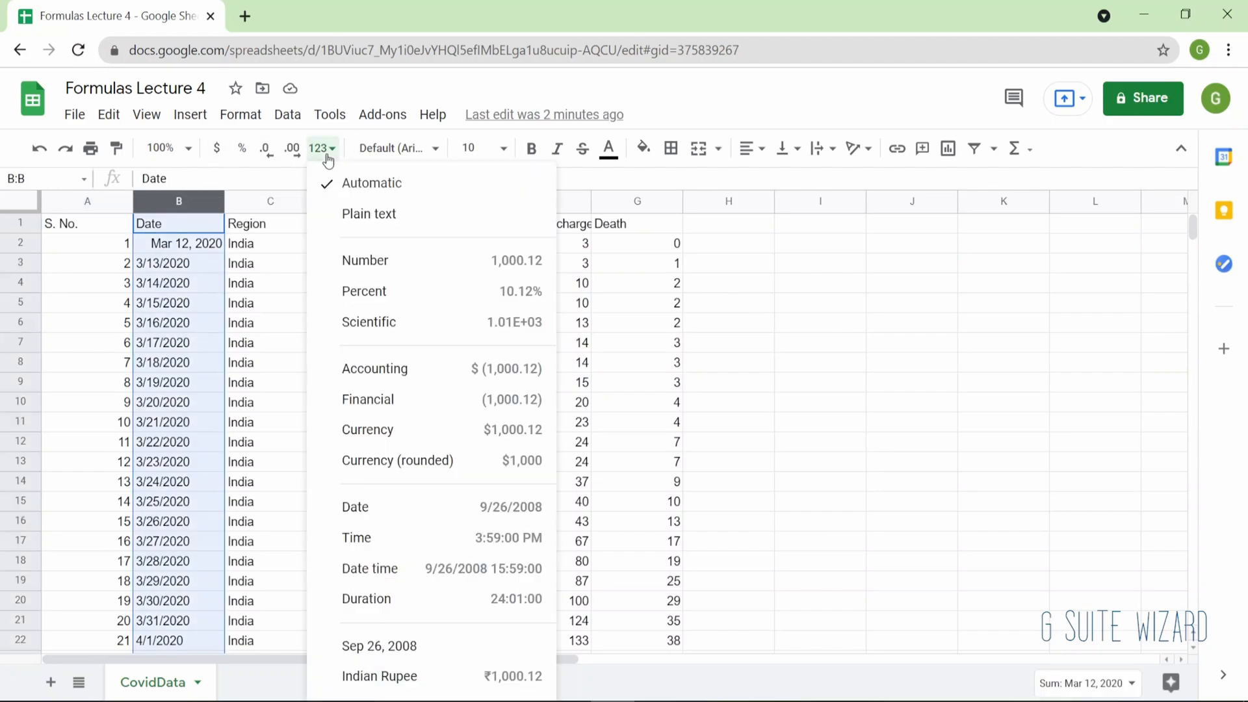
left_click(385, 506)
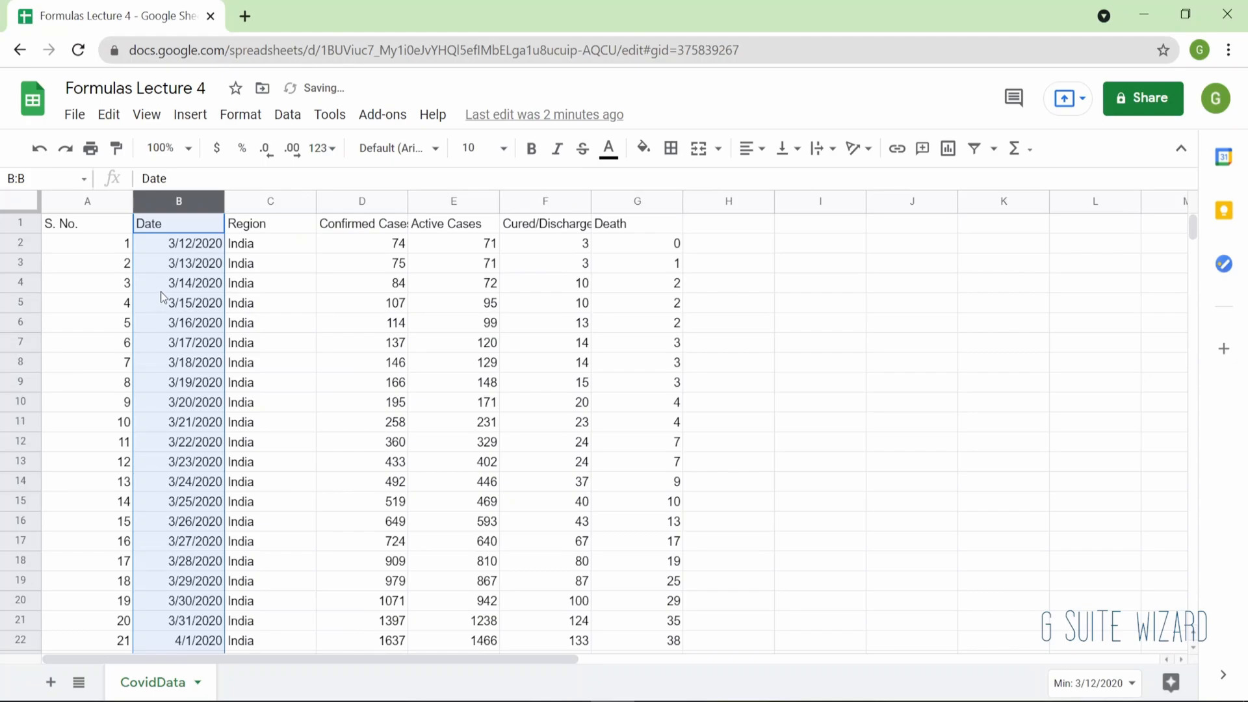
left_click(200, 263)
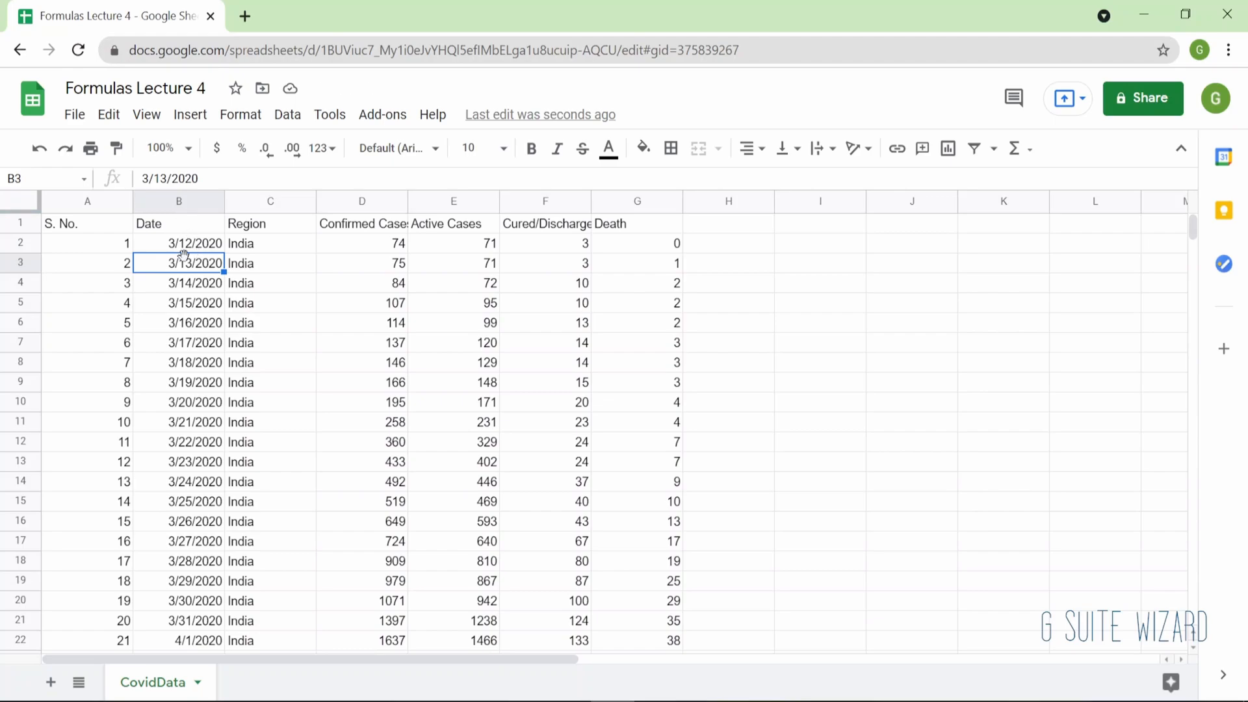
- Enter =SPLIT("The Covid Cases in India has touched an all time high"," ") in cell I2
key("Up")
key("Right")
key("Right")
key("Right")
key("Right")
key("Right")
key("Right")
key("Right")
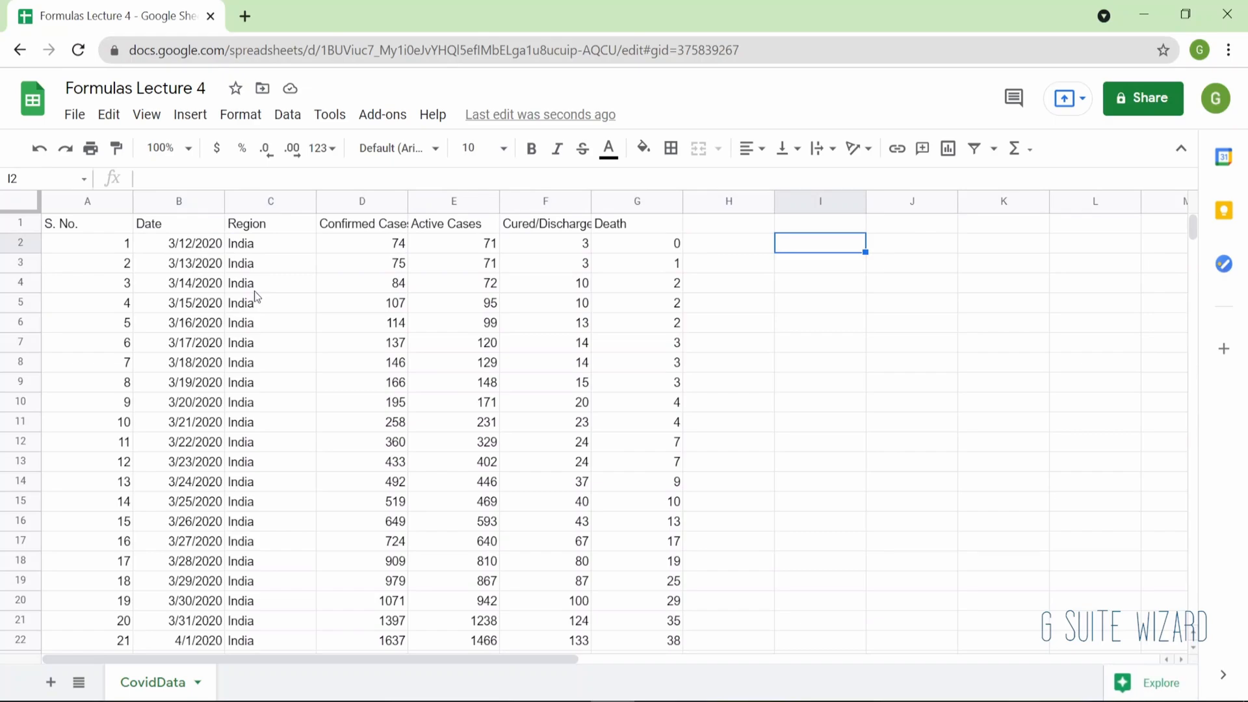
type("=SPLIT(\"The V")
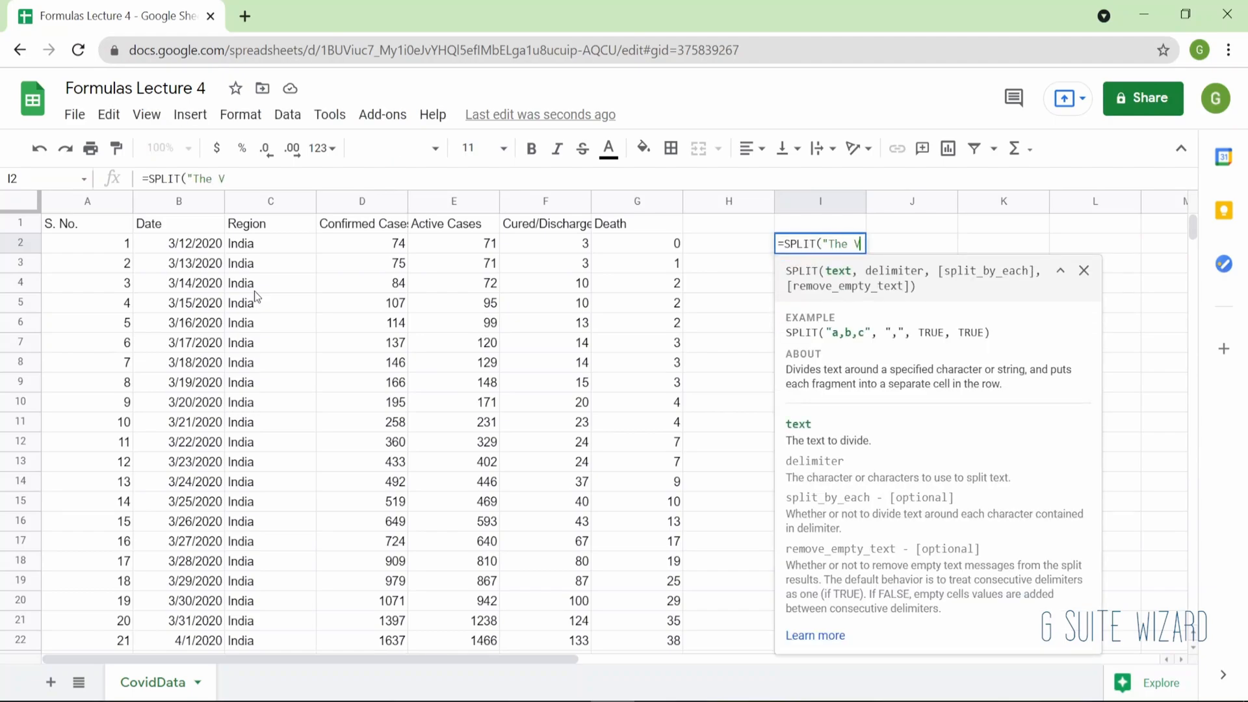
key("BackSpace")
type("Covid Cases ")
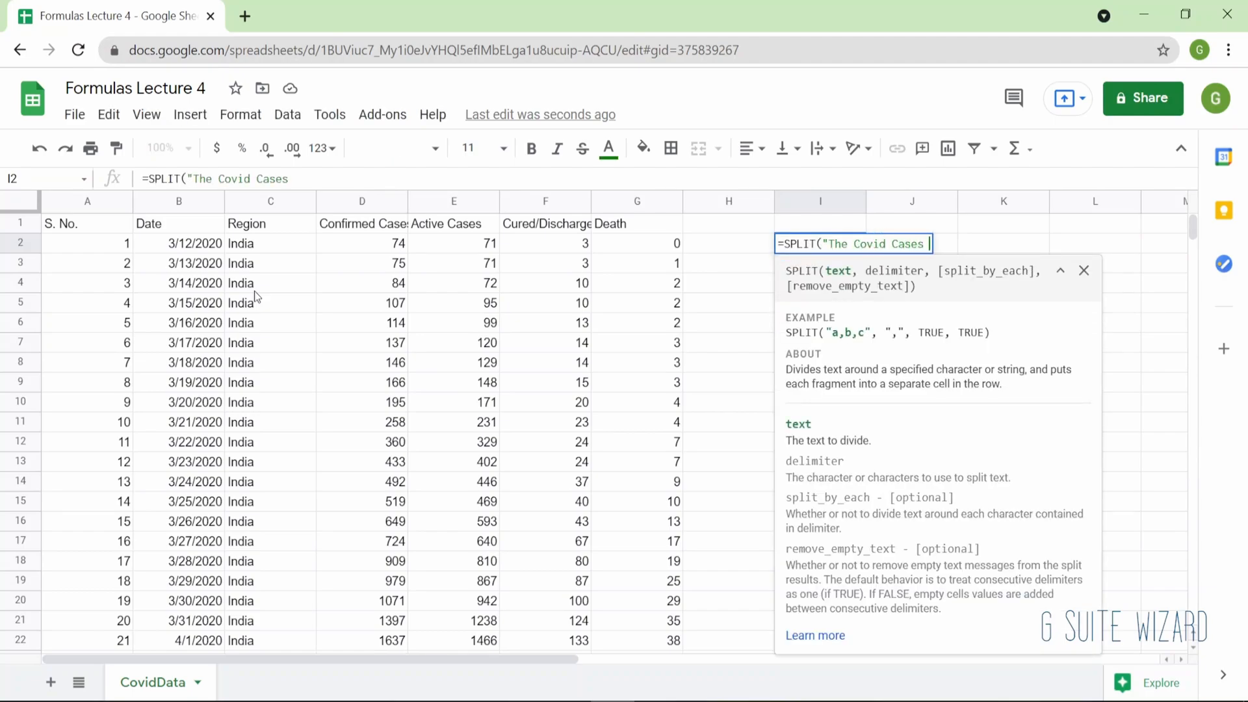
type("in India has touched an")
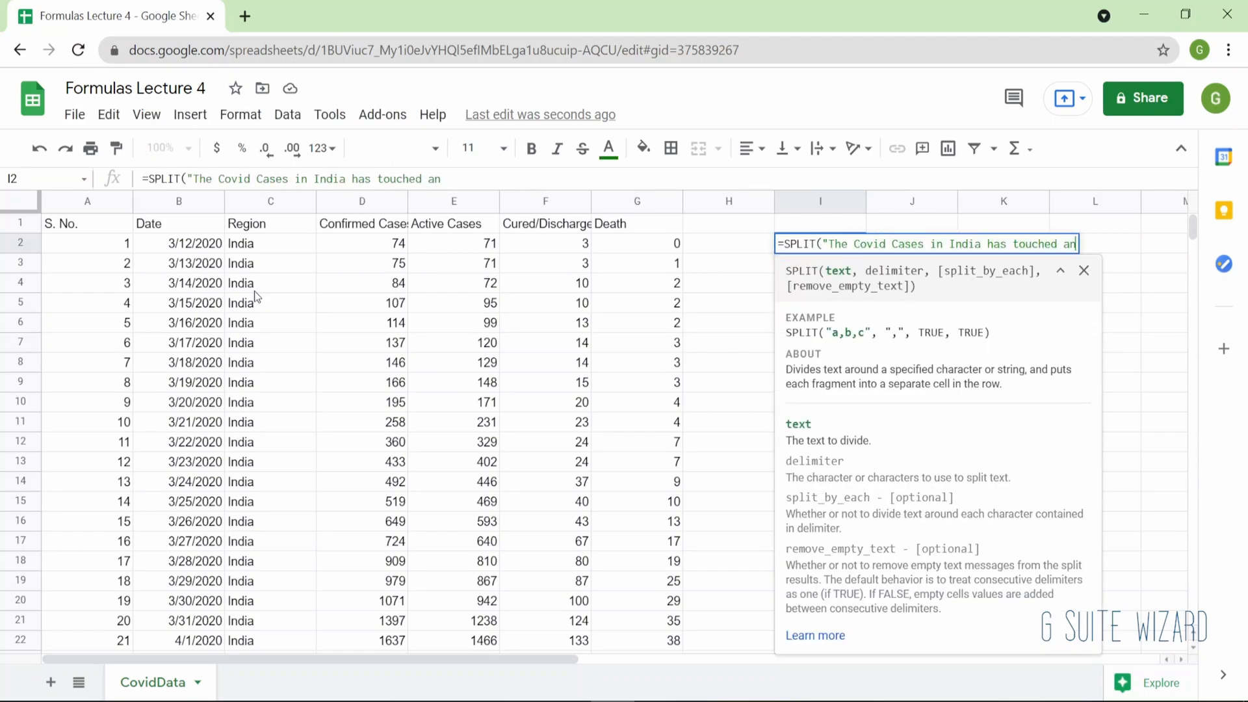
type(" all time high\"")
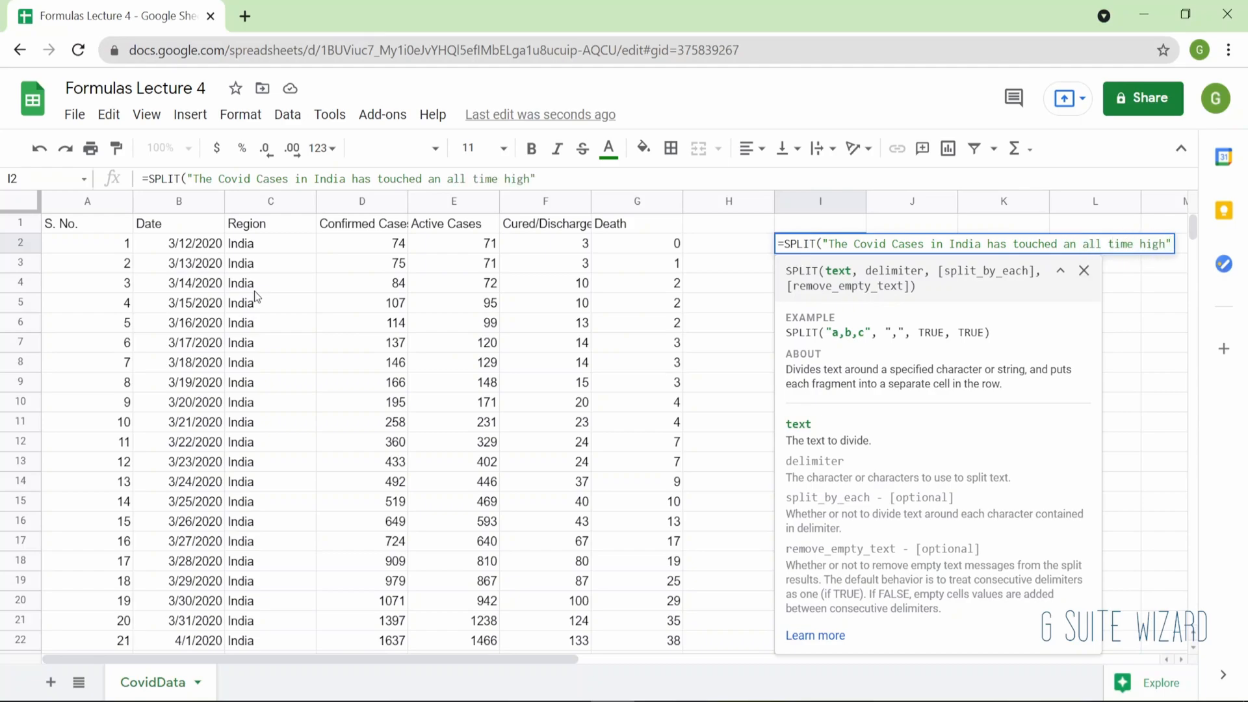
type(",\" \"")
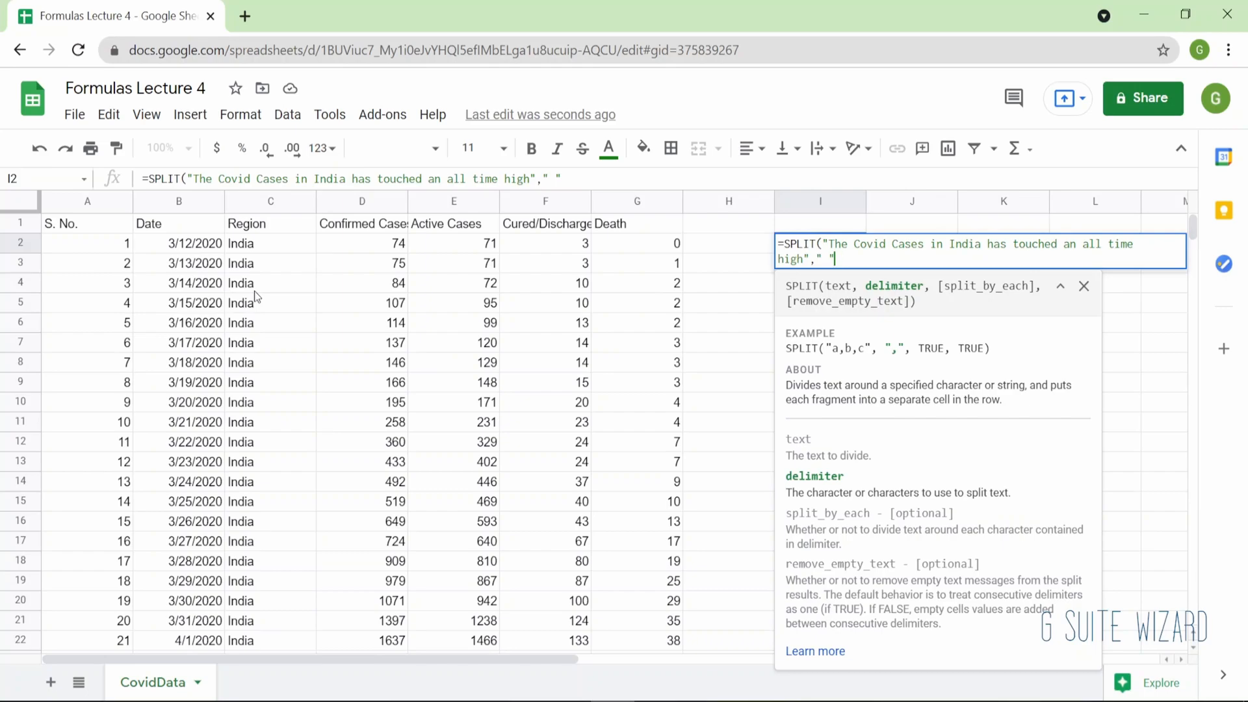
key("Return")
- Examine the individual words that the SPLIT formula spreads across row 2, from I2 to S2
key("Up")
key("Right")
key("Right")
key("Right")
key("Right")
key("Right")
key("Right")
key("Right")
key("Right")
key("Right")
key("Right")
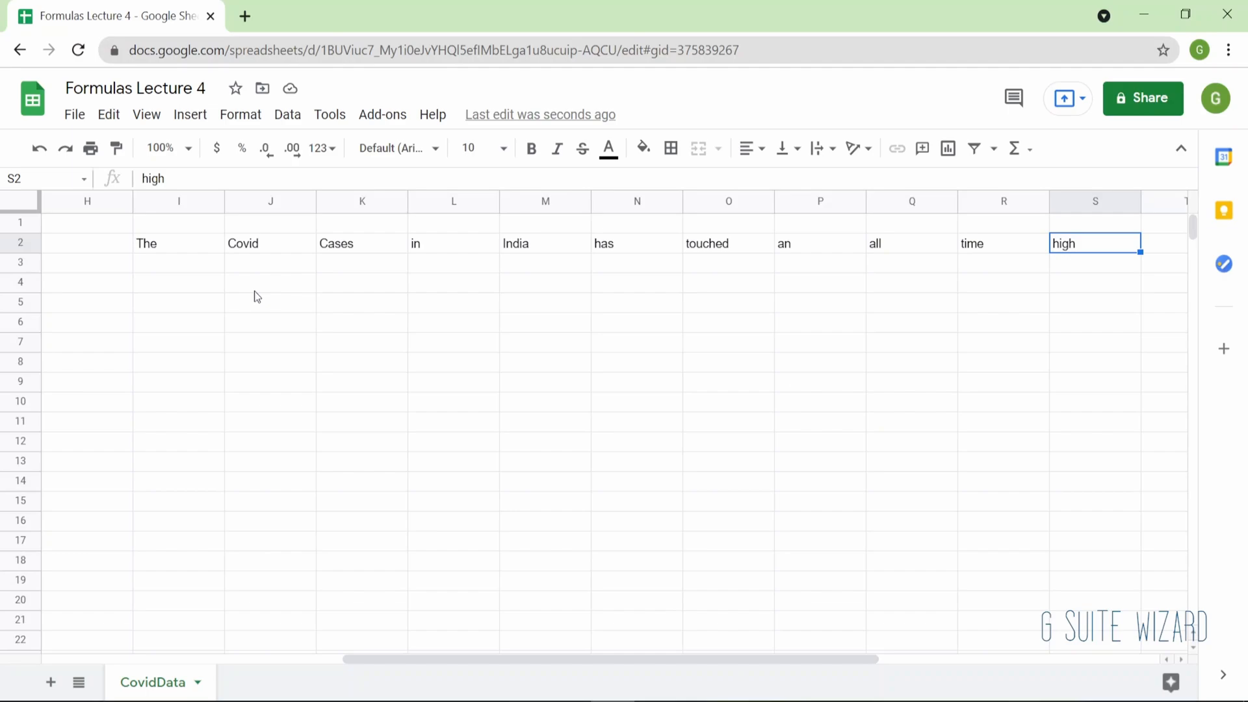
- Overwrite the split word in cell Q2 with ALL
key("Left")
key("Left")
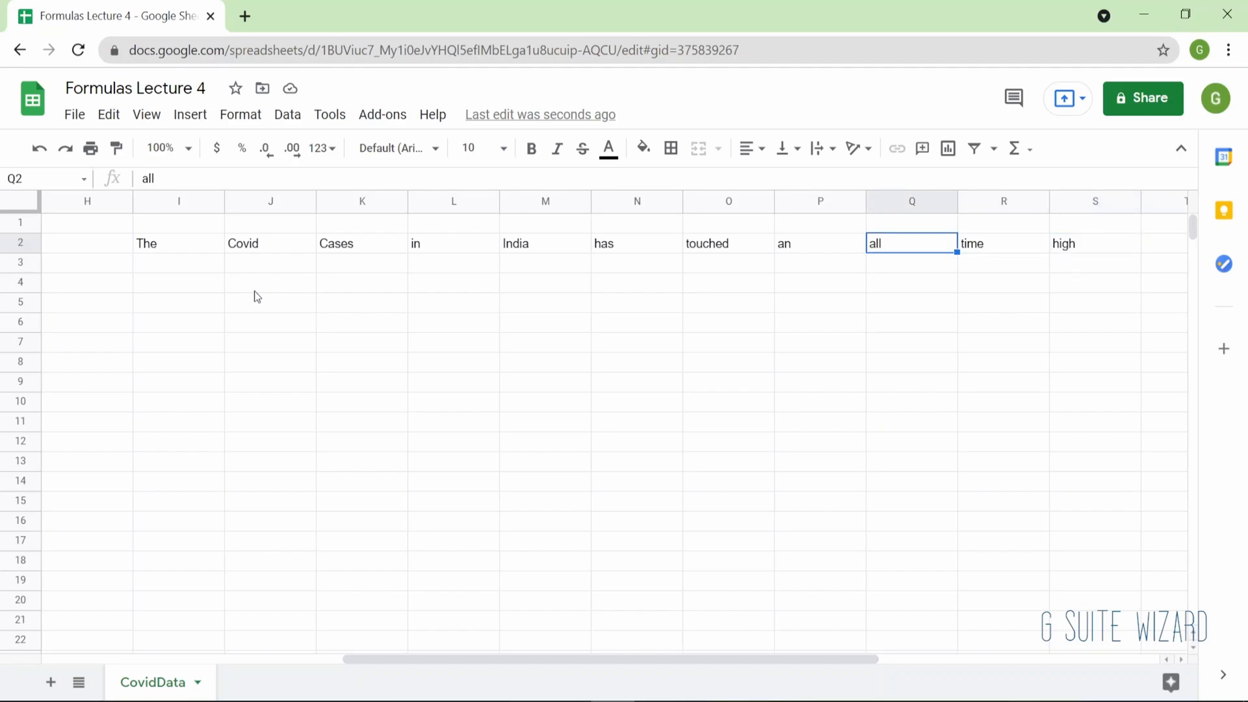
type("ALL")
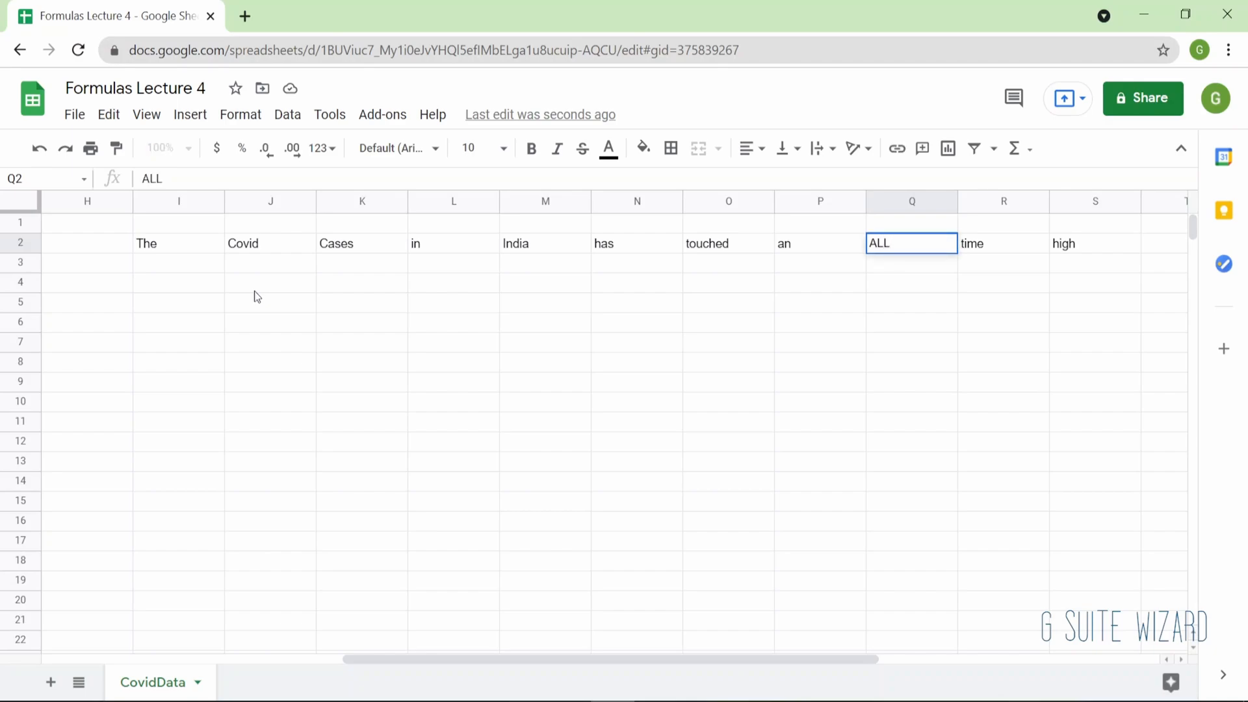
key("Return")
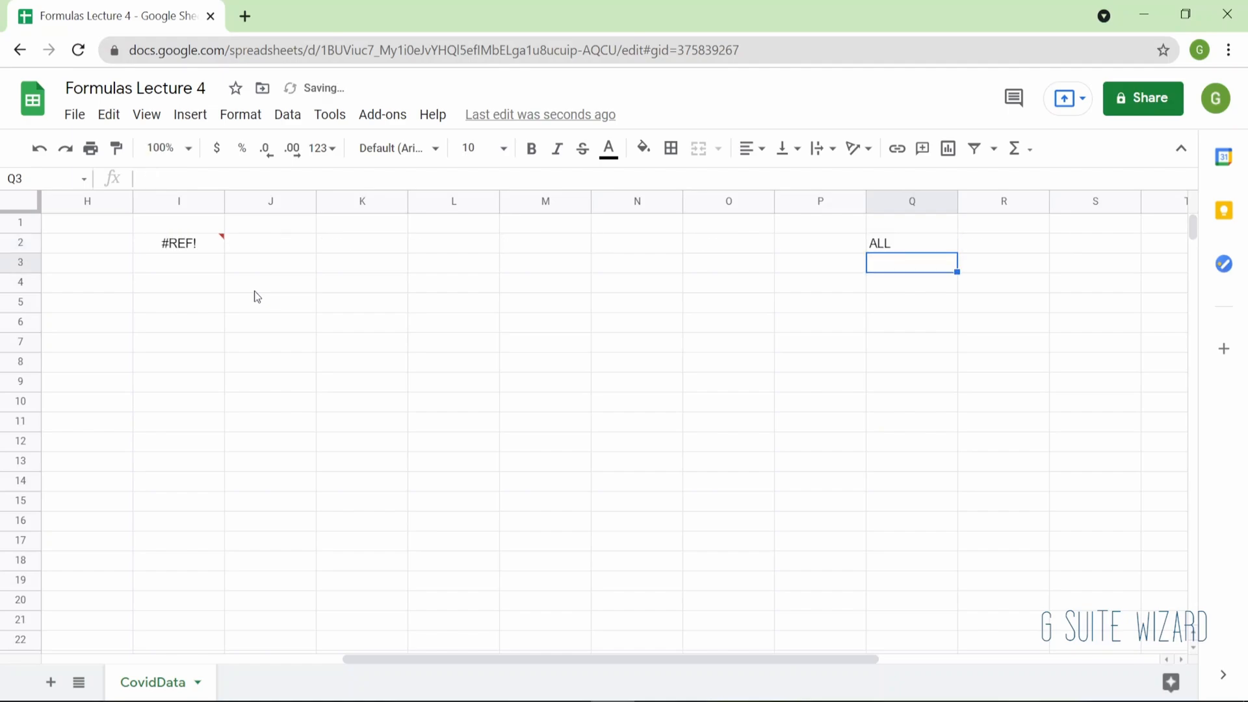
- Return to the SPLIT formula in cell I2 and read its error note
key("Up")
key("ctrl+Left")
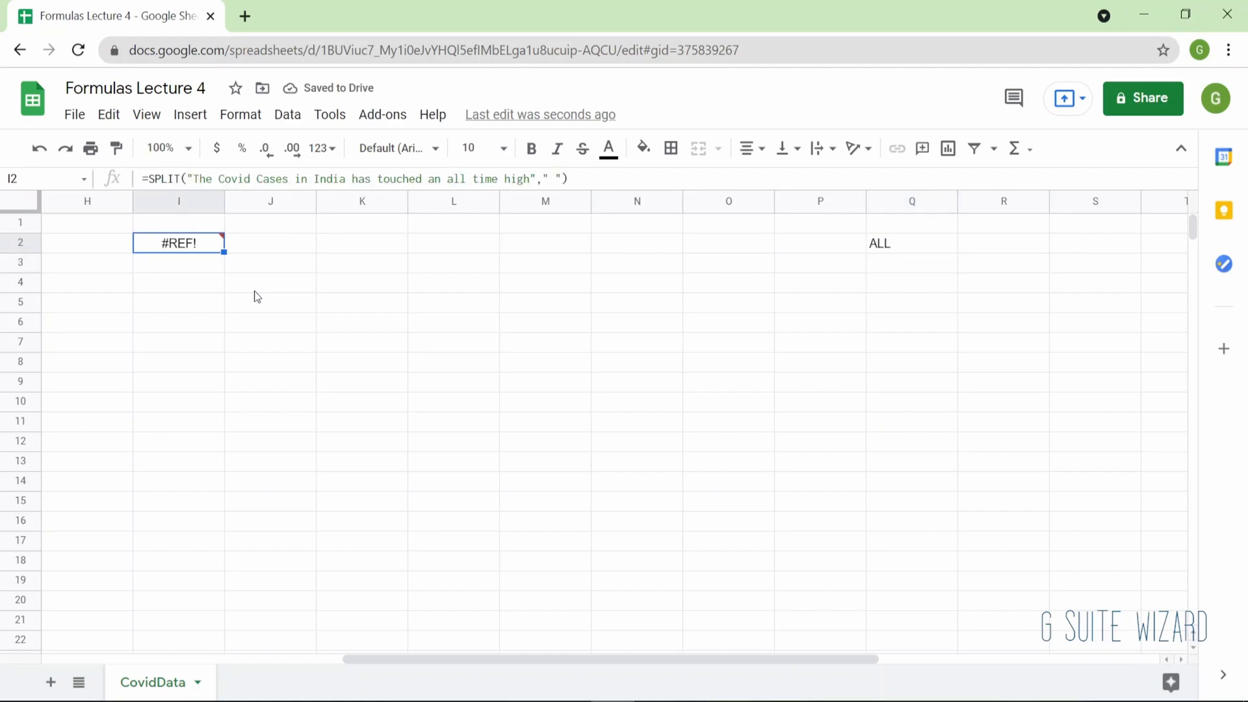
mouse_move(193, 250)
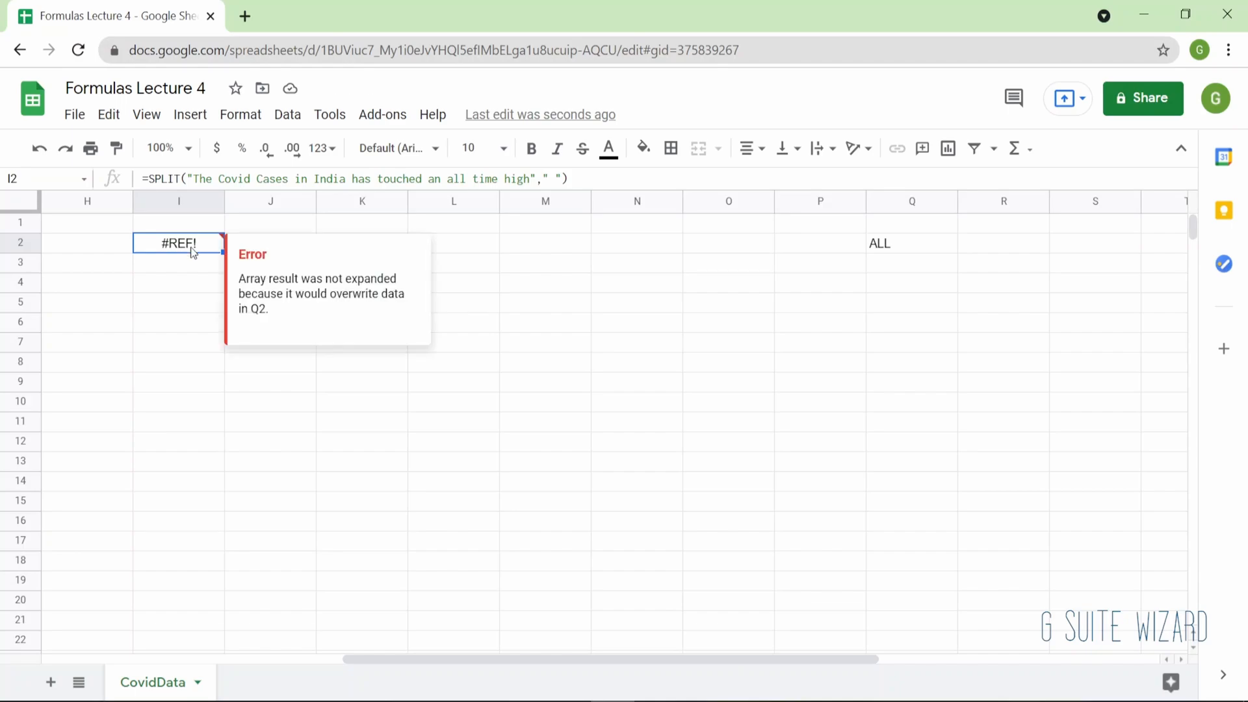
- Clear the overwriting text from cell Q2
left_click(871, 250)
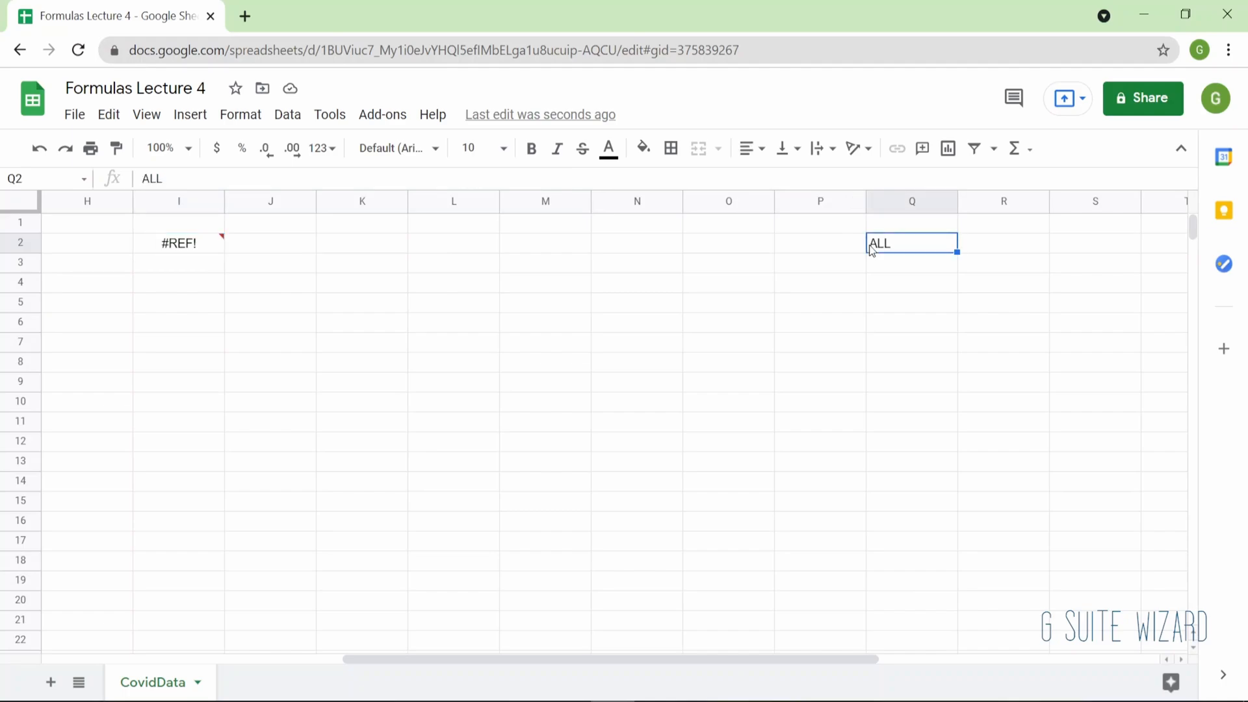
key("Delete")
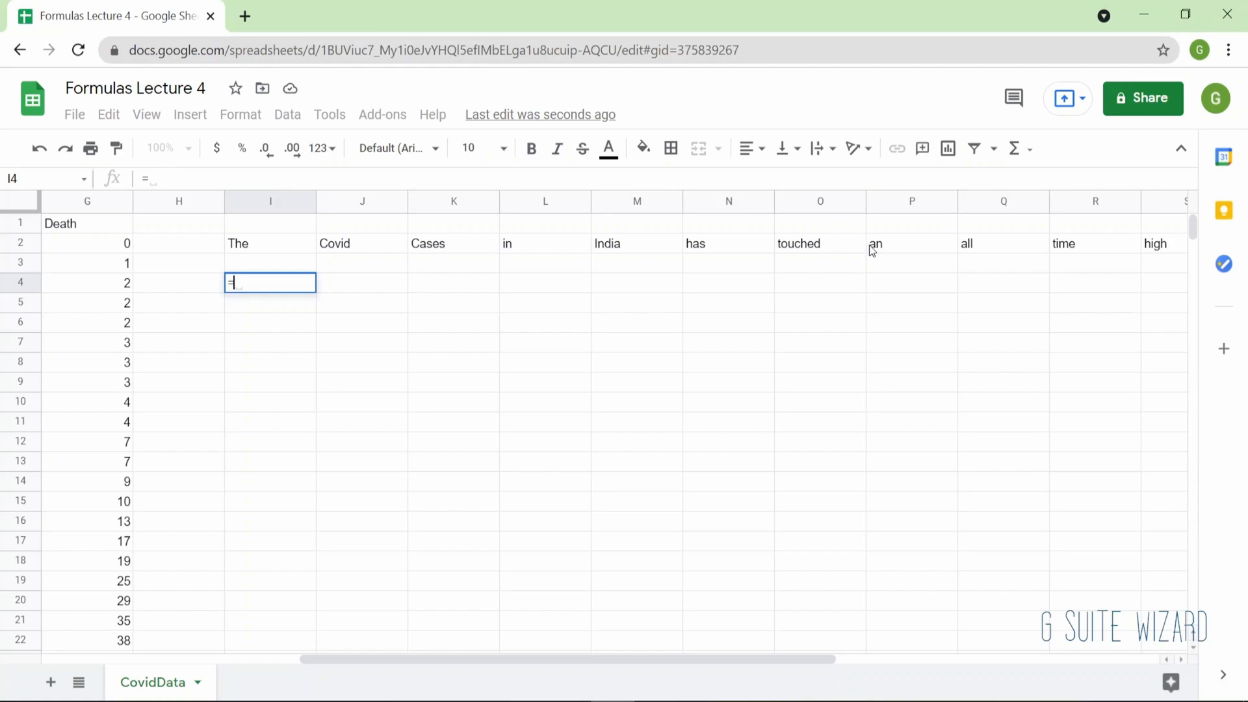
- Enter =JOIN("/","Hi","How","Are","You") in cell I4
type("joi")
key("Tab")
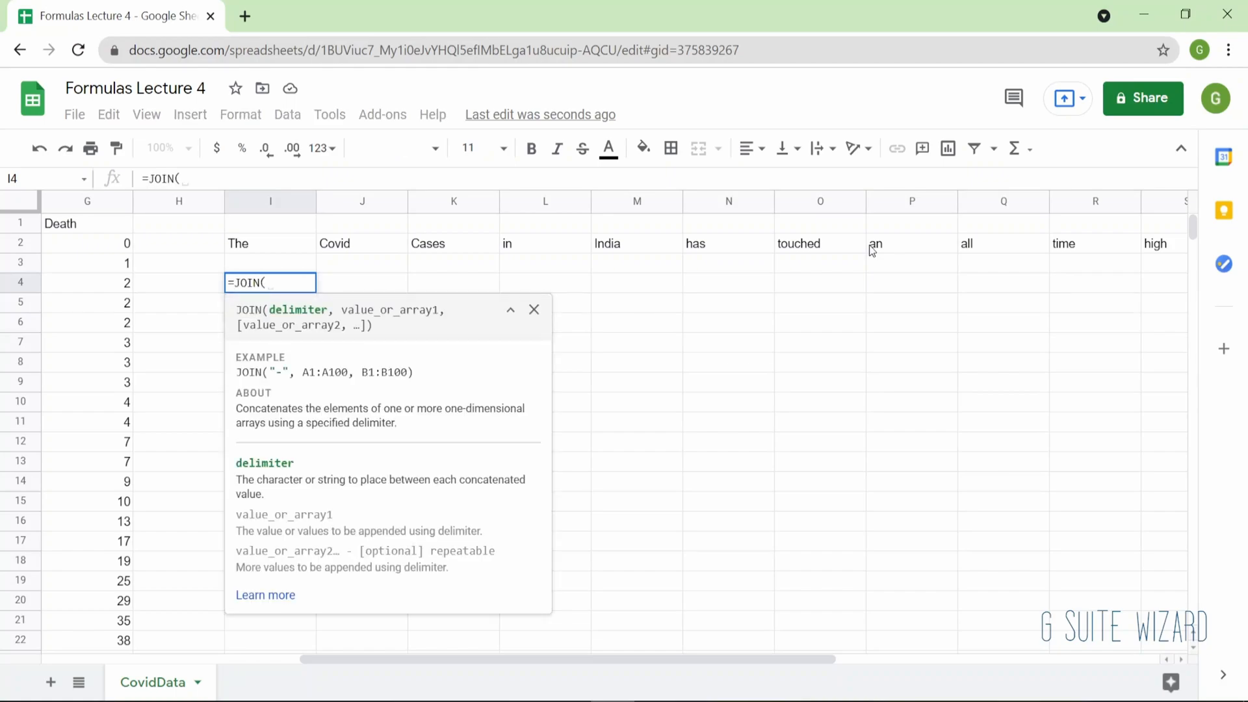
type("\"")
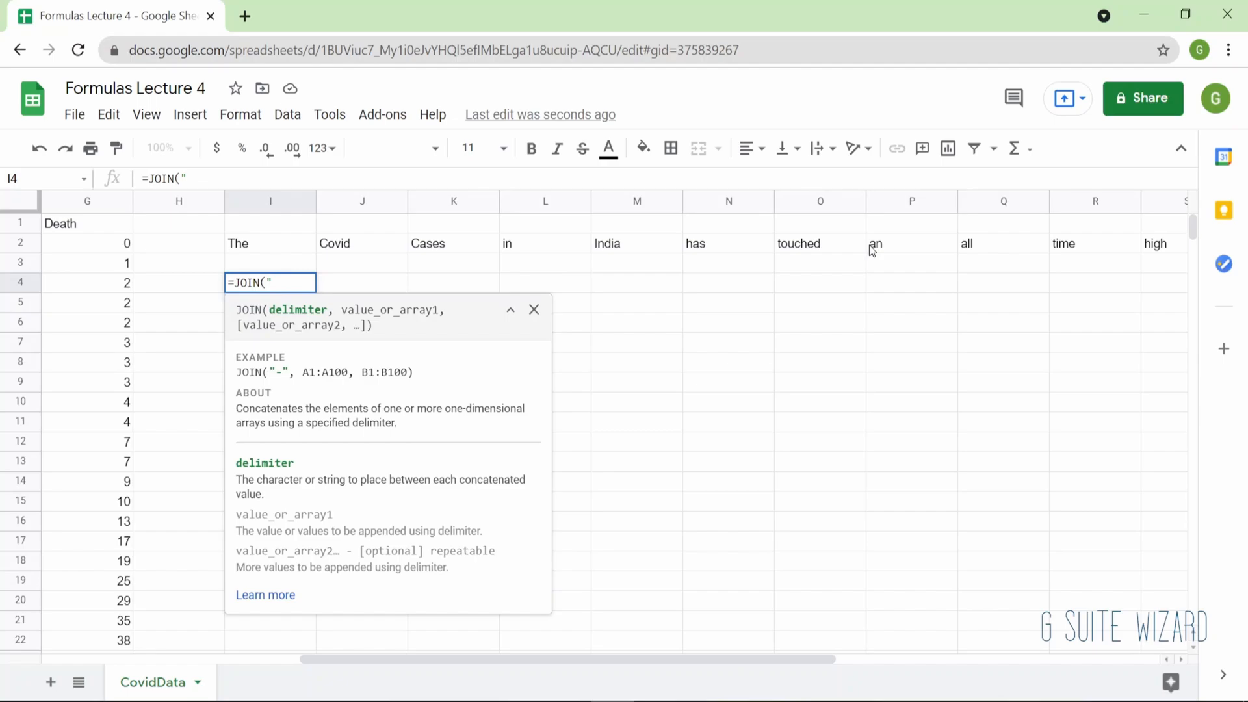
type("/\",\"Hi")
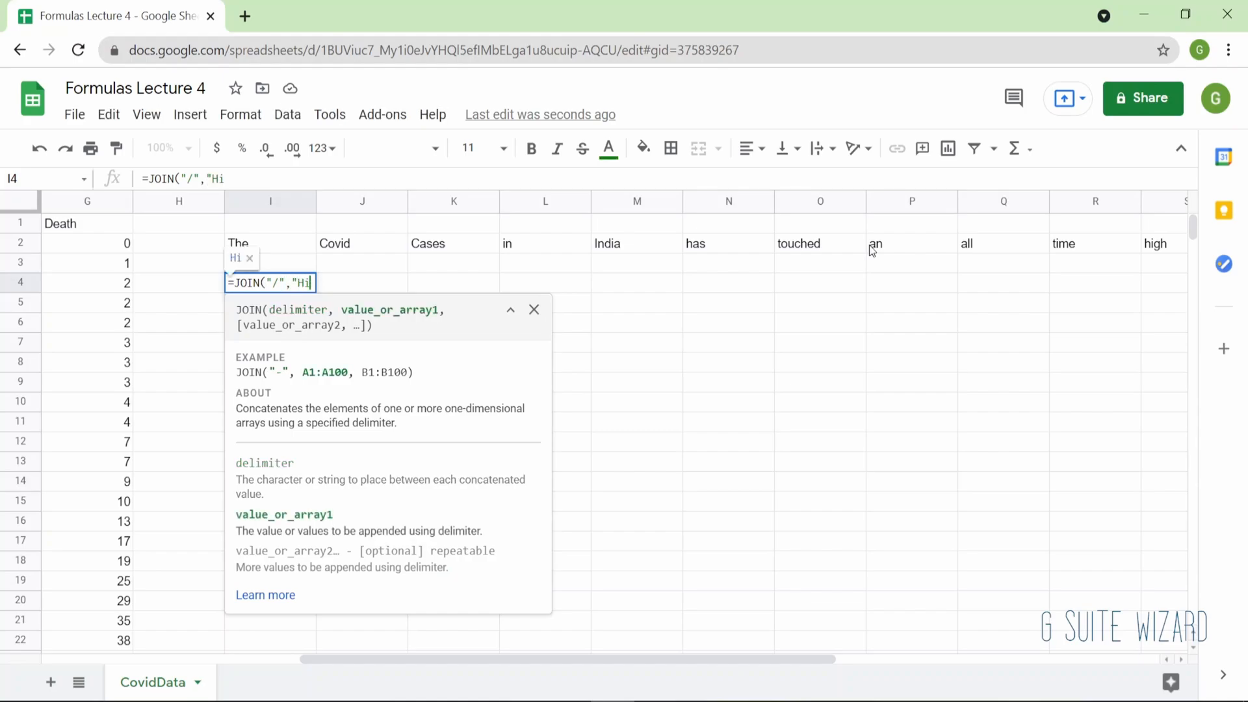
type("\",\"How\",\"Are")
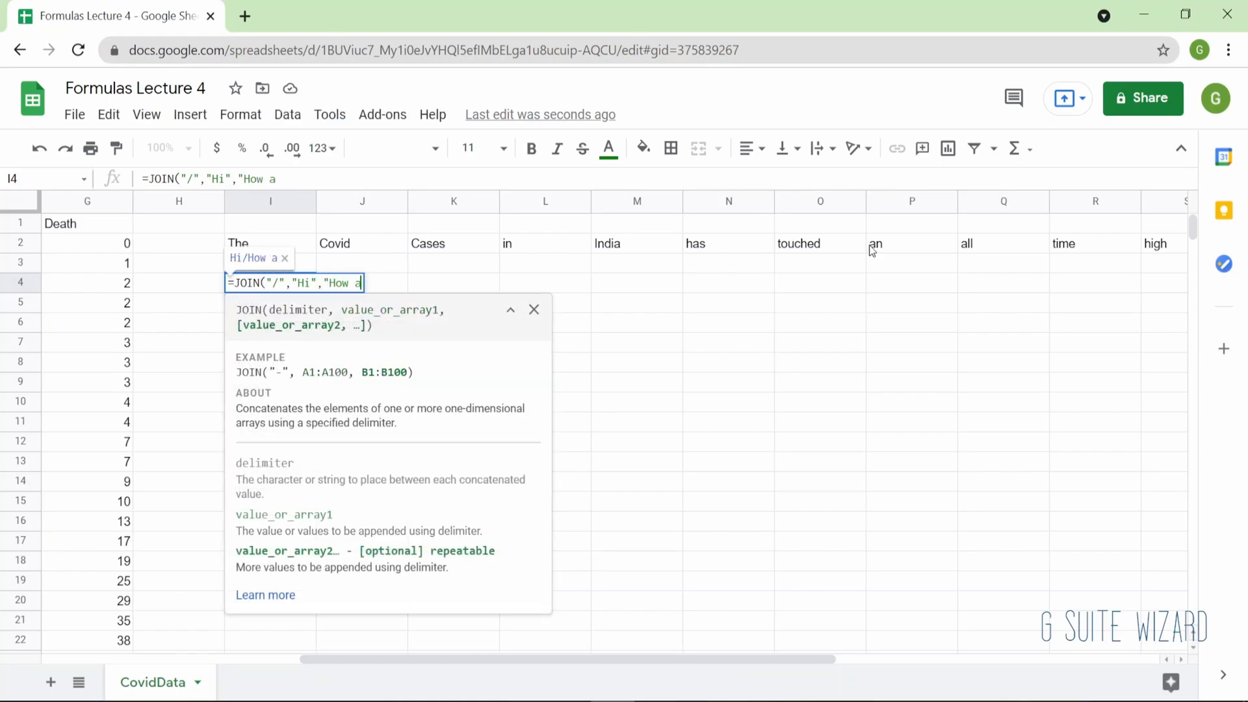
type("\"")
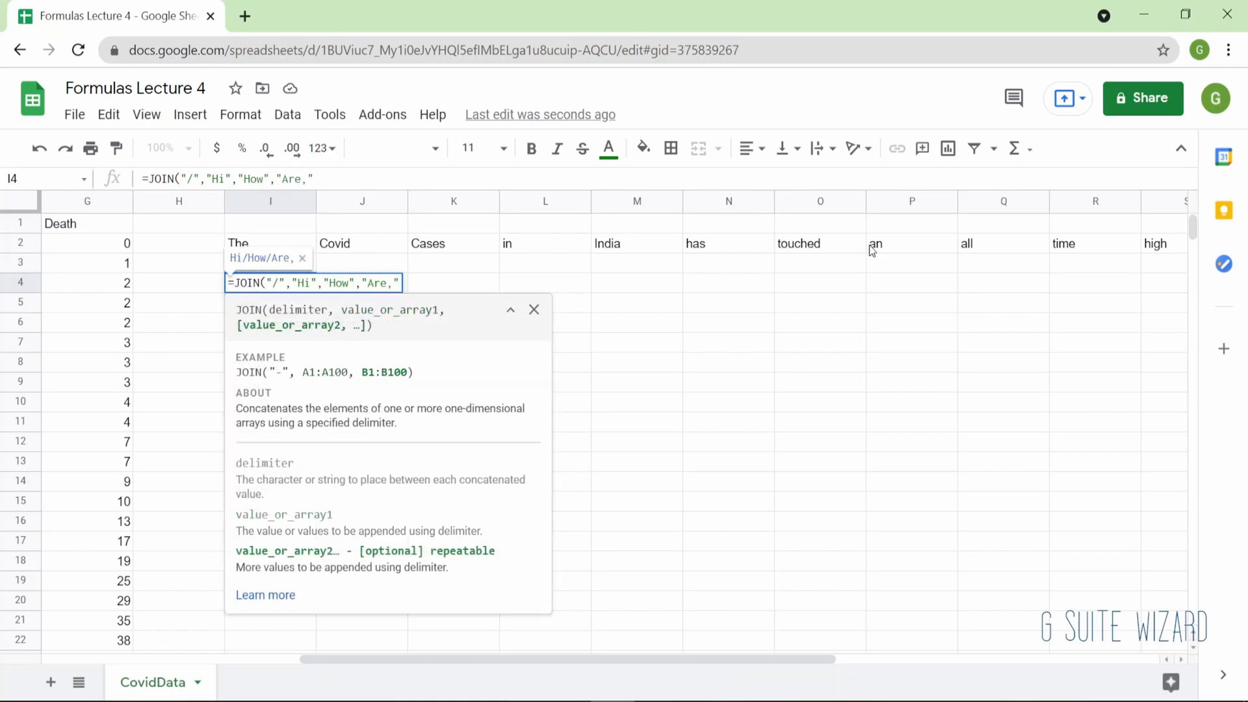
type(",\"You\")")
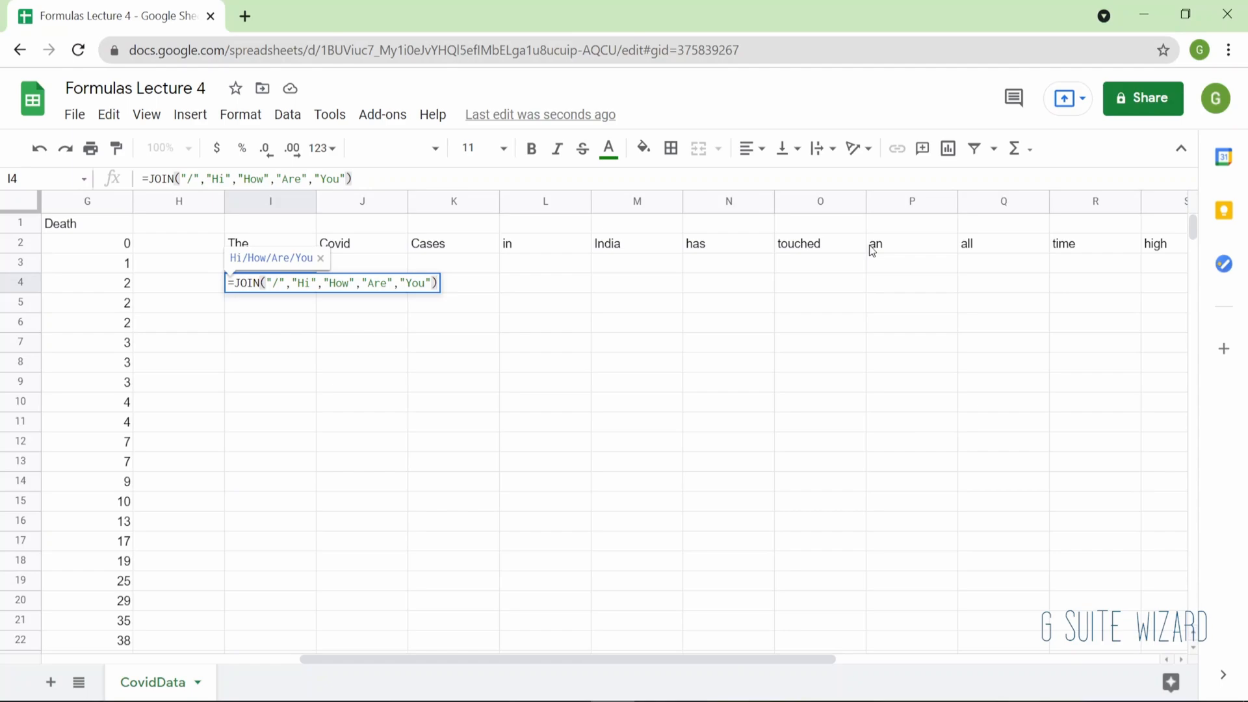
key("Return")
key("Up")
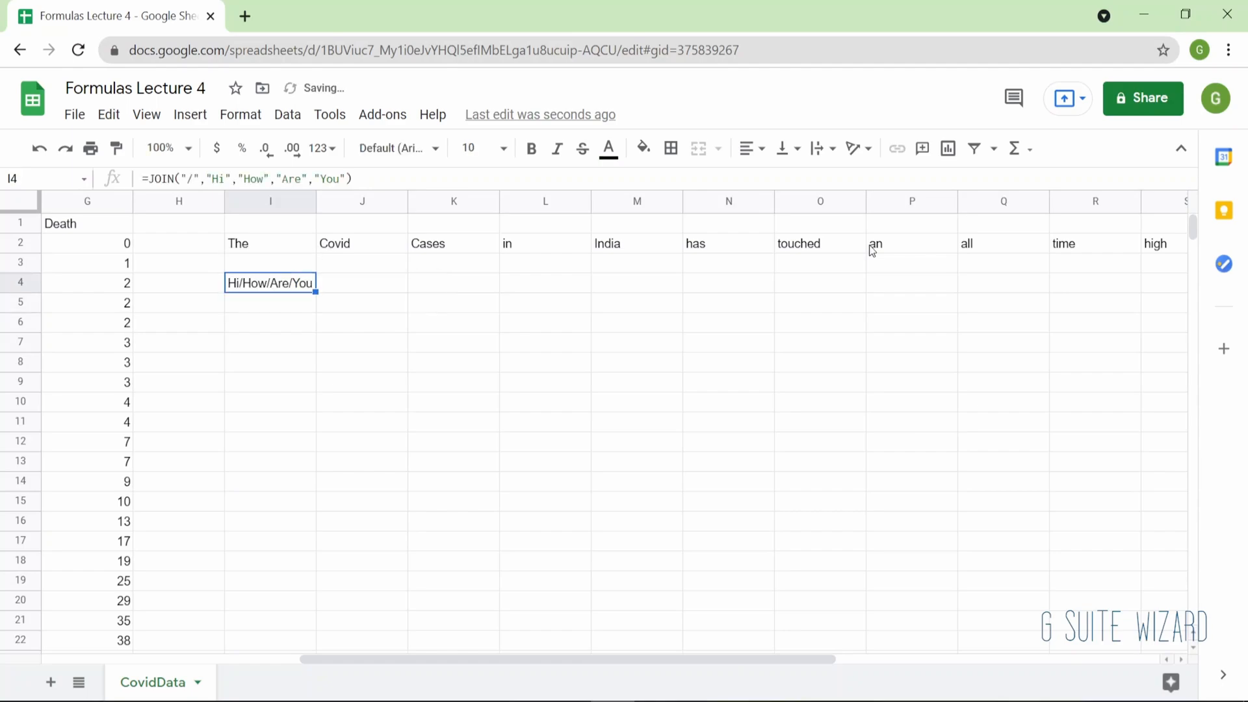
- Remove the four quoted words from the JOIN formula in I4, keeping the "/" delimiter
key("Return")
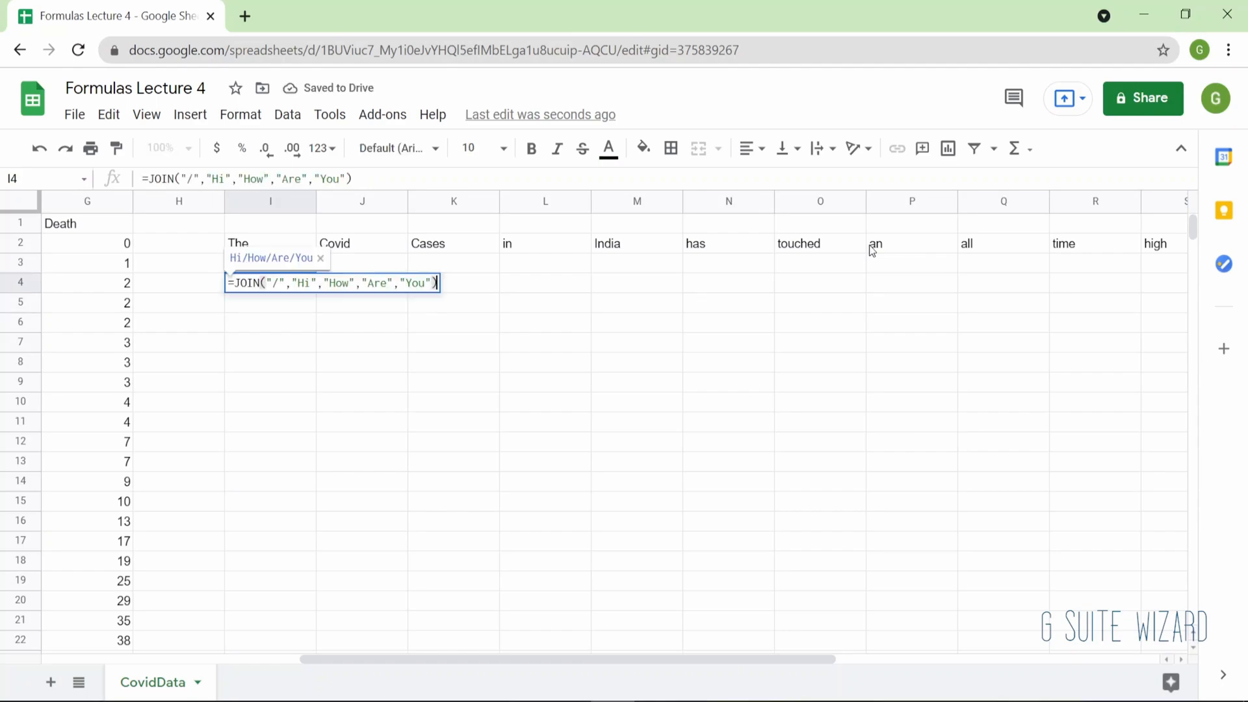
key("BackSpace")
key("BackSpace")
key("BackSpace")
key("BackSpace")
key("BackSpace")
key("BackSpace")
key("BackSpace")
key("BackSpace")
key("BackSpace")
key("BackSpace")
key("BackSpace")
key("BackSpace")
key("BackSpace")
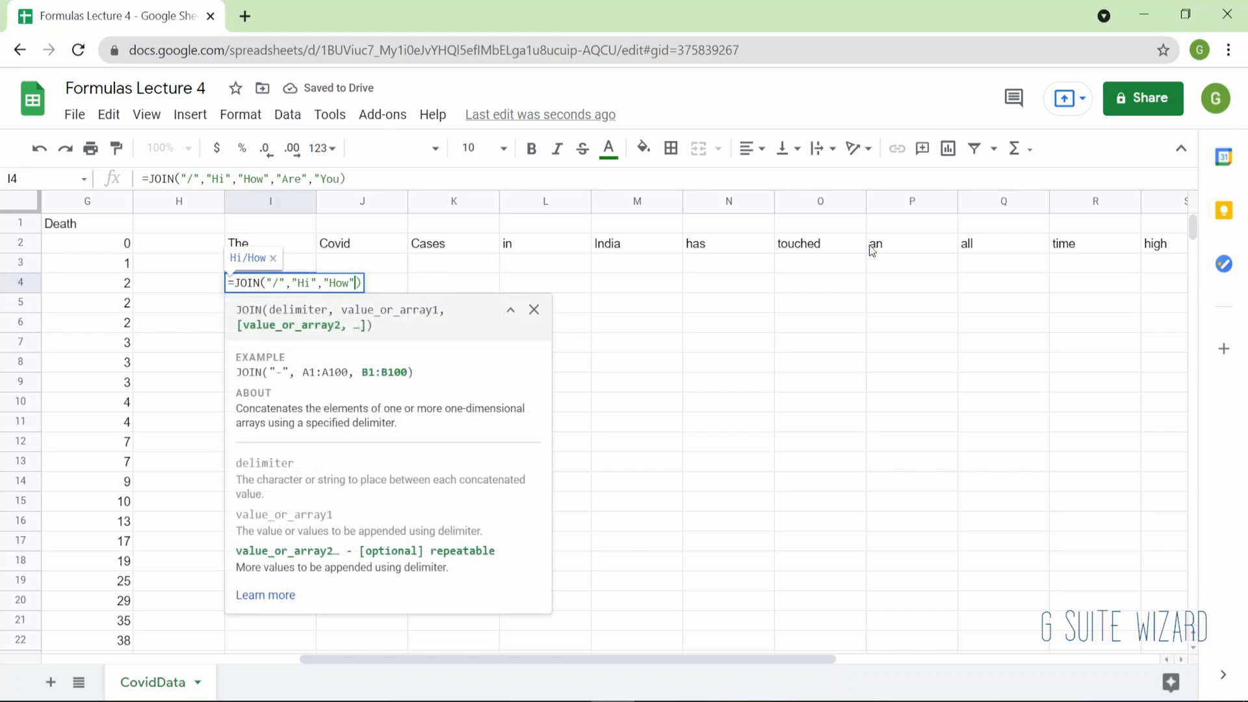
key("BackSpace")
key("BackSpace")
key("BackSpace")
key("BackSpace")
key("BackSpace")
key("BackSpace")
key("BackSpace")
key("BackSpace")
key("BackSpace")
key("BackSpace")
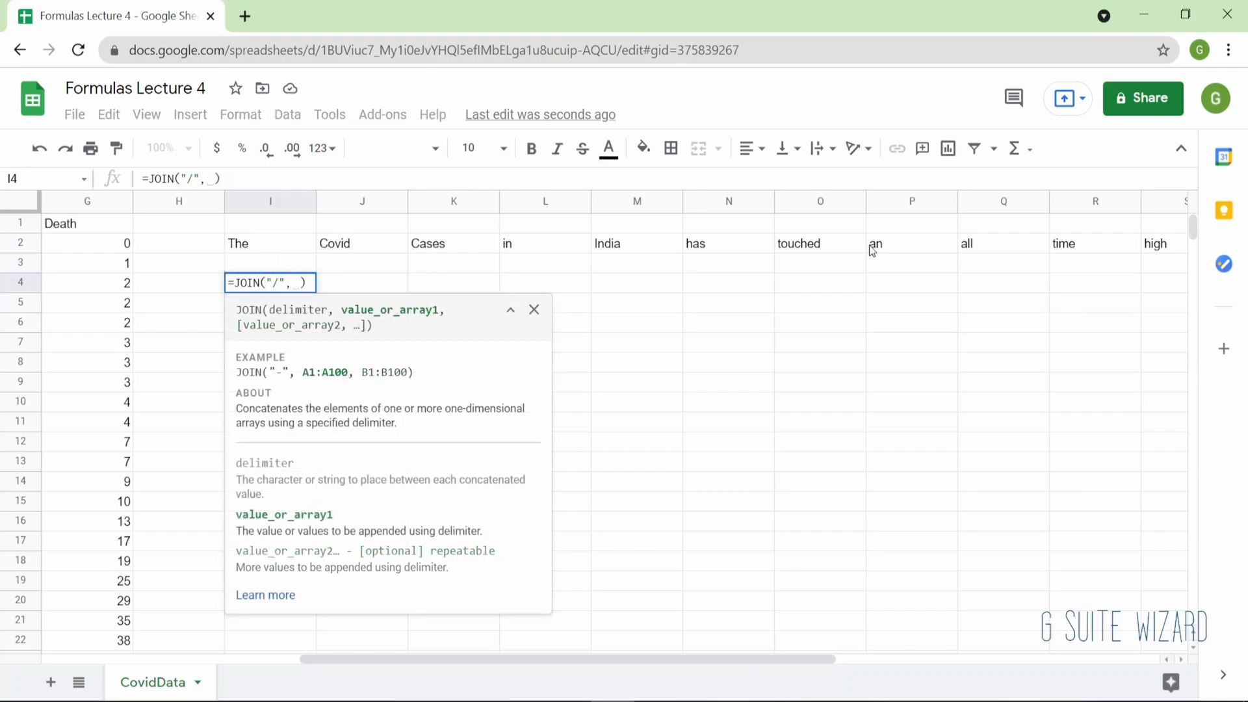
- Reference the range I2:M2 as the value to join in the I4 formula
key("Up")
key("Up")
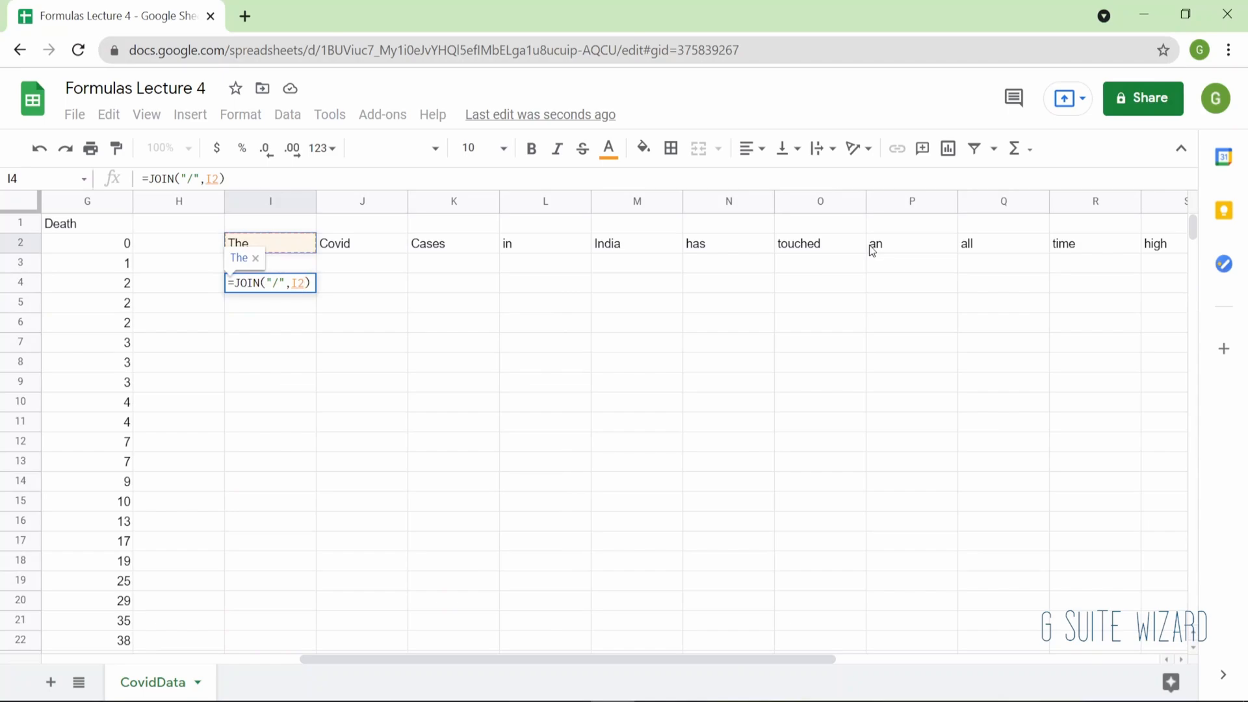
key("shift+Right")
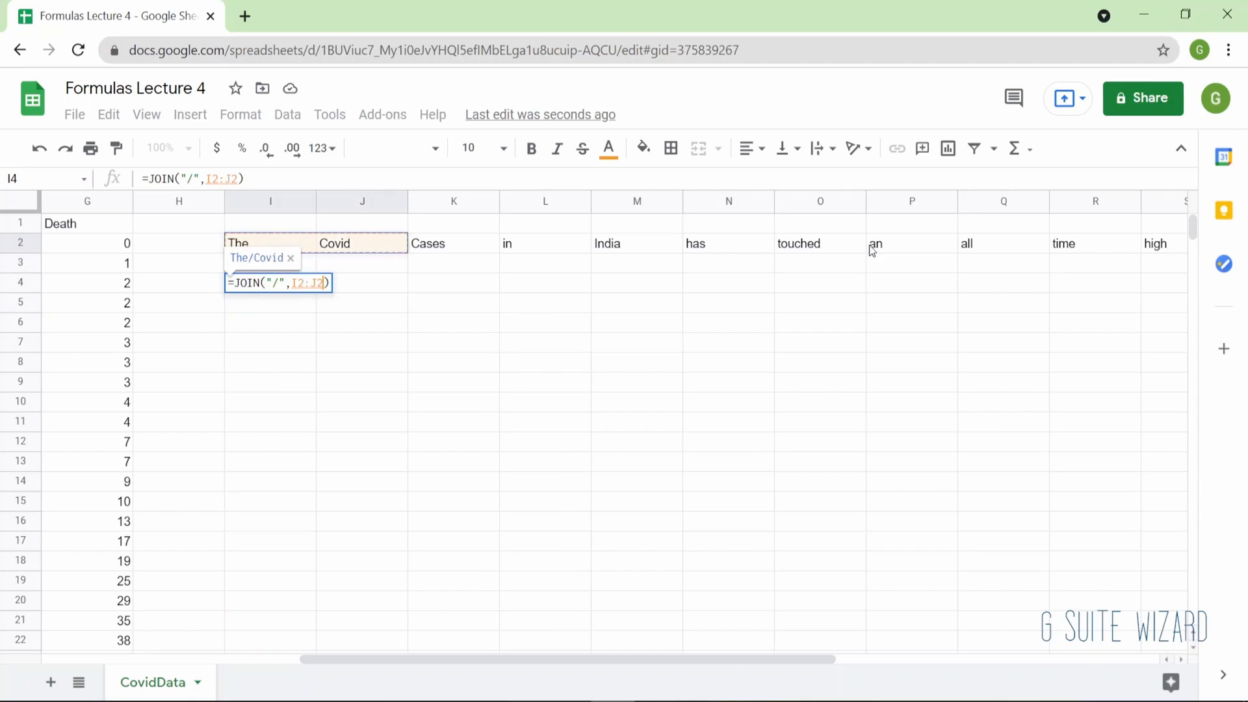
key("shift+Right")
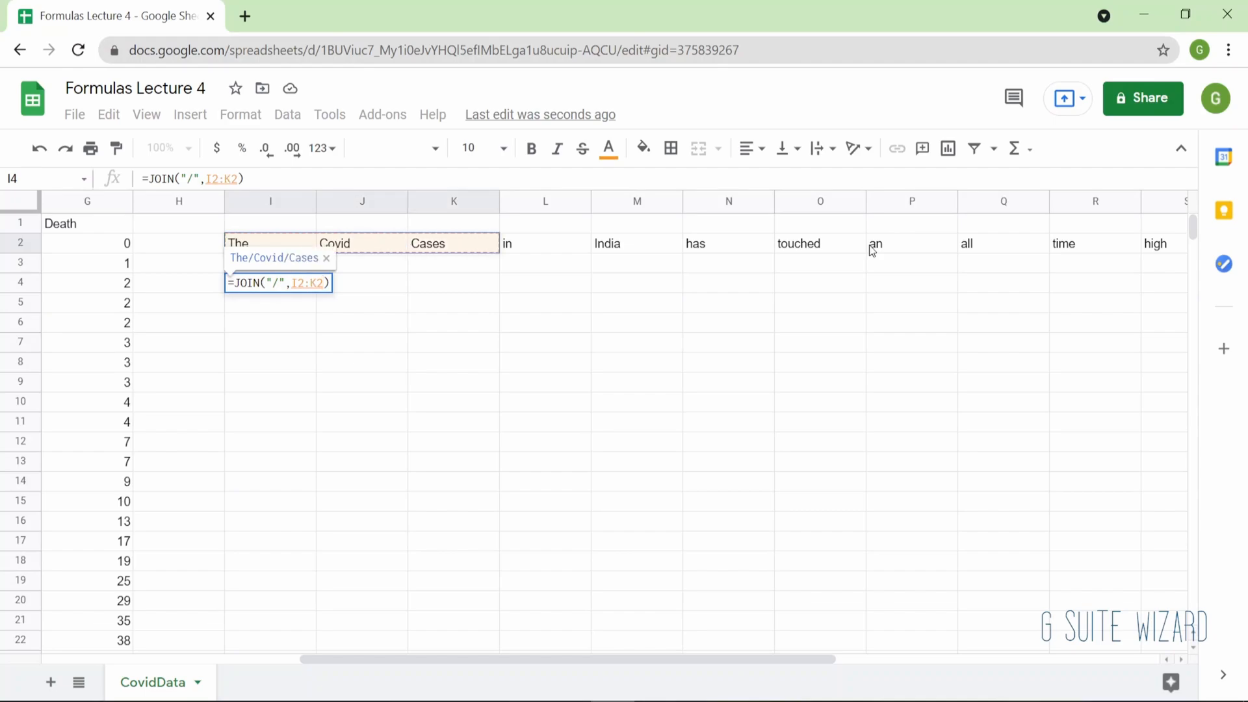
key("shift+Right")
key("shift+Right")
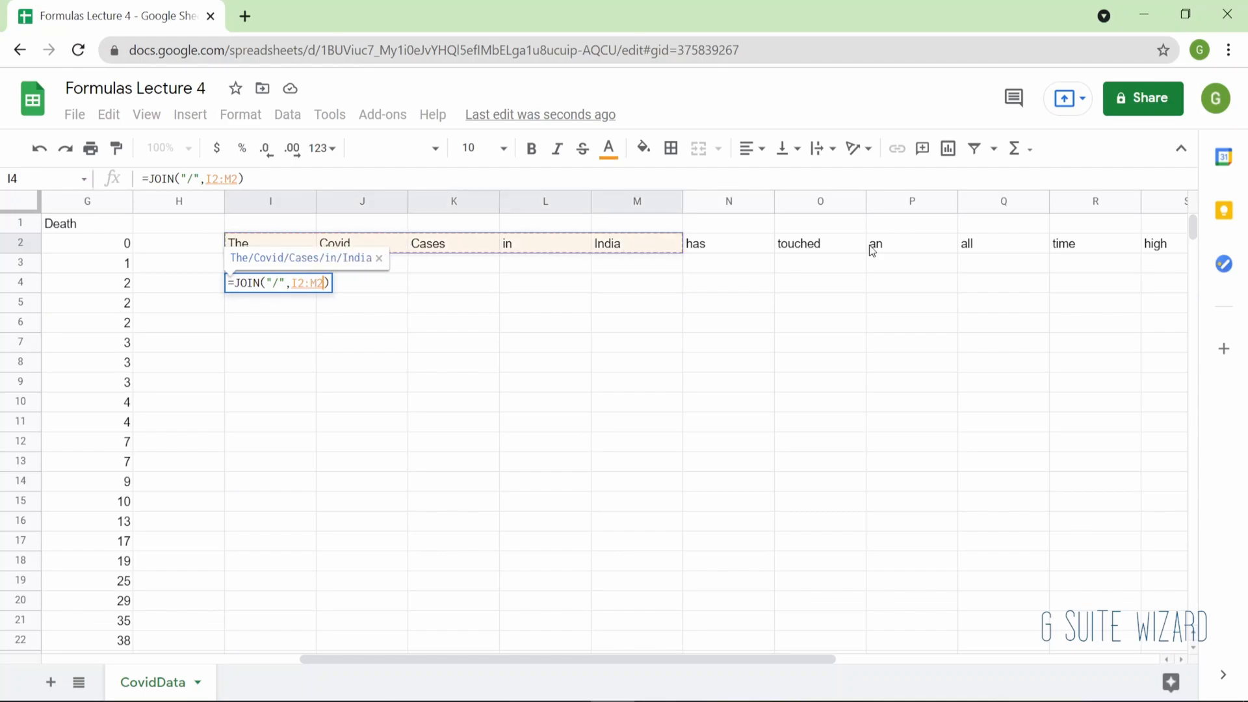
- Replace the range in the I4 JOIN formula with the separate cell references I2 and J2
key("BackSpace")
key("BackSpace")
key("BackSpace")
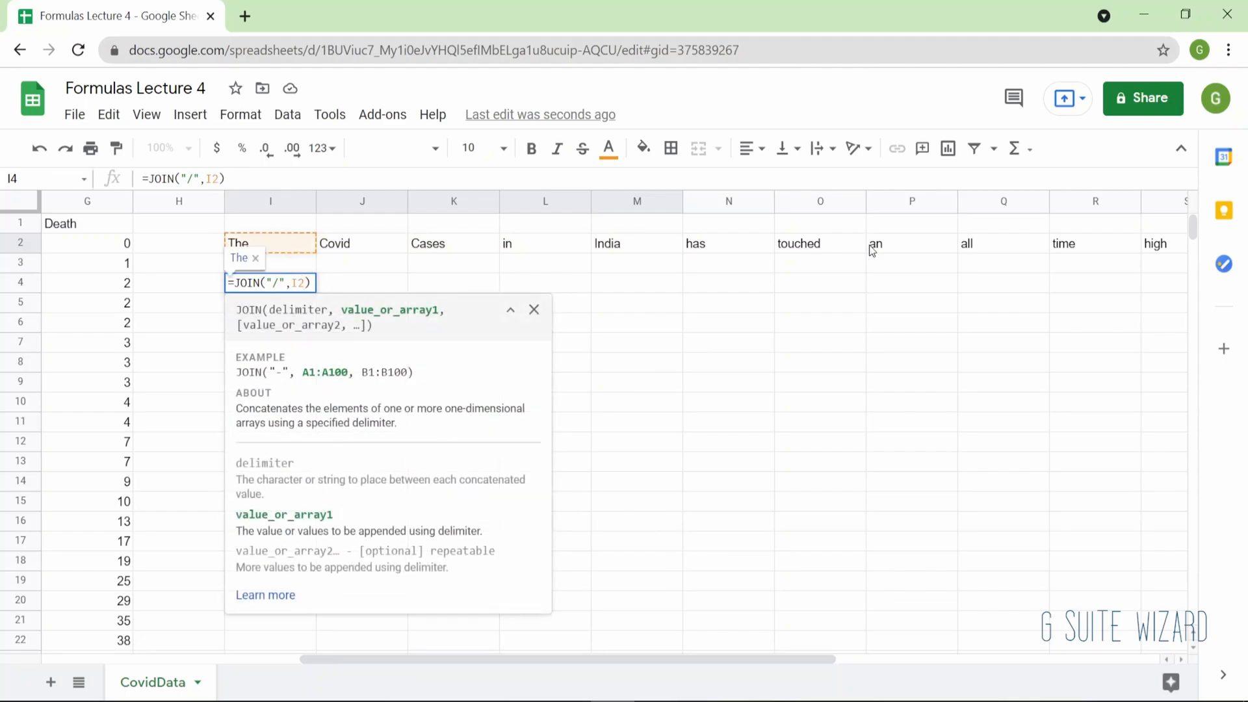
type(",")
key("Right")
key("Up")
key("Up")
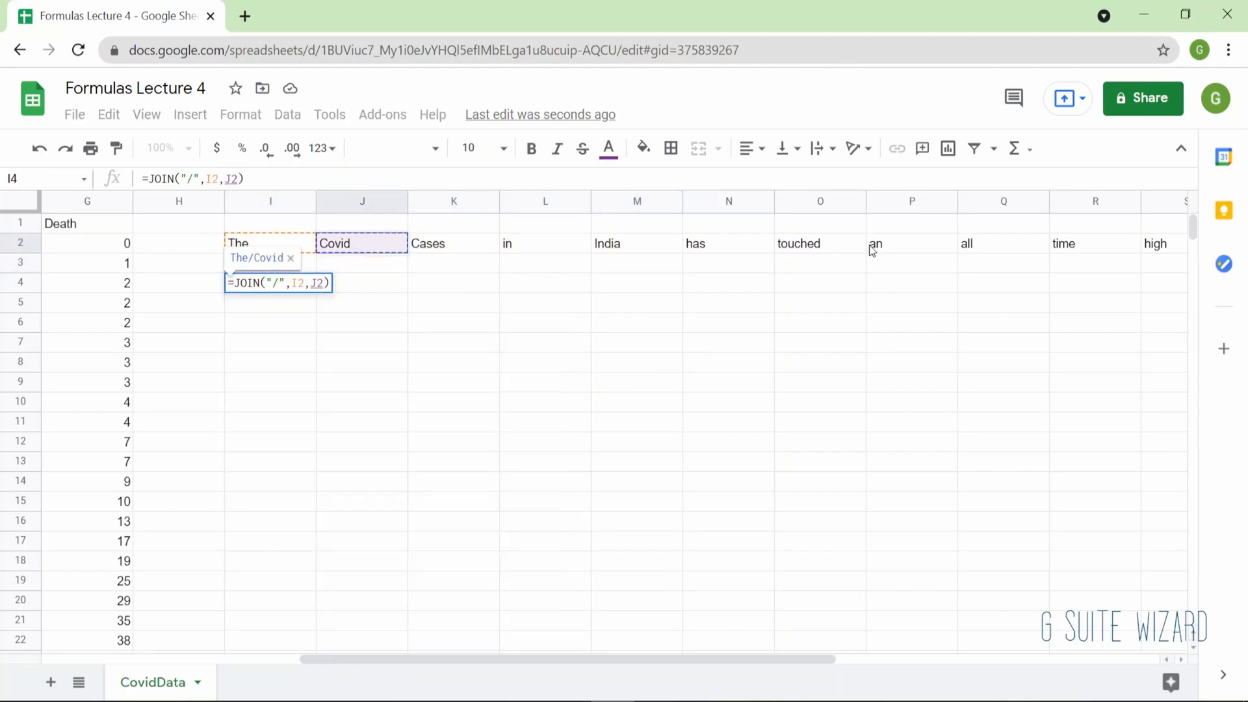
type(",")
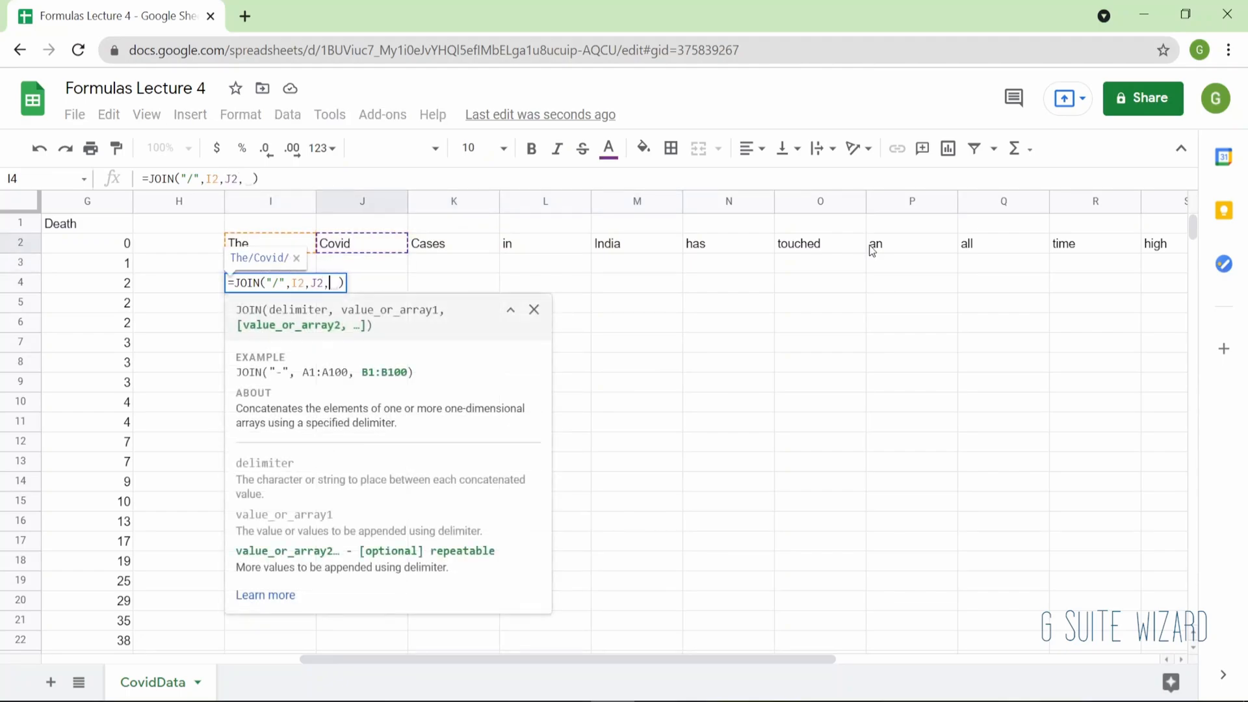
- Replace the separate references with one range and enter =JOIN("/",I2:U2) in cell I4
key("BackSpace")
key("BackSpace")
key("BackSpace")
key("BackSpace")
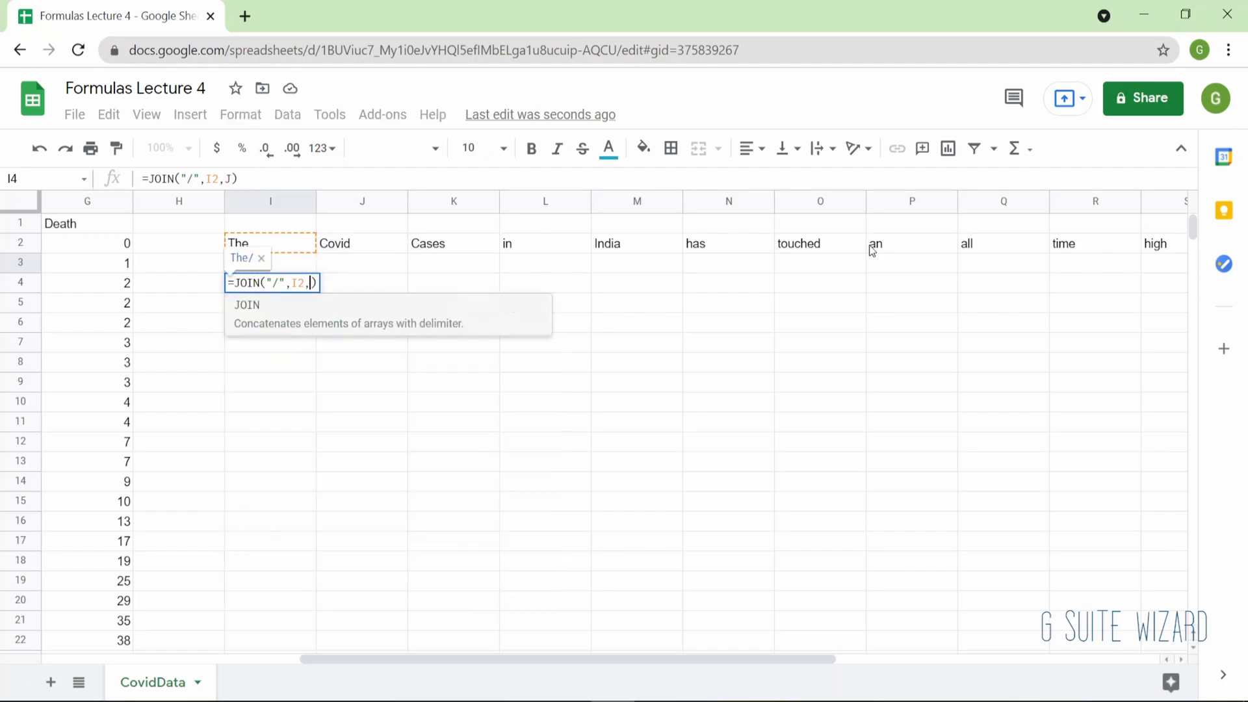
key("Down")
key("Left")
key("Delete")
key("BackSpace")
key("BackSpace")
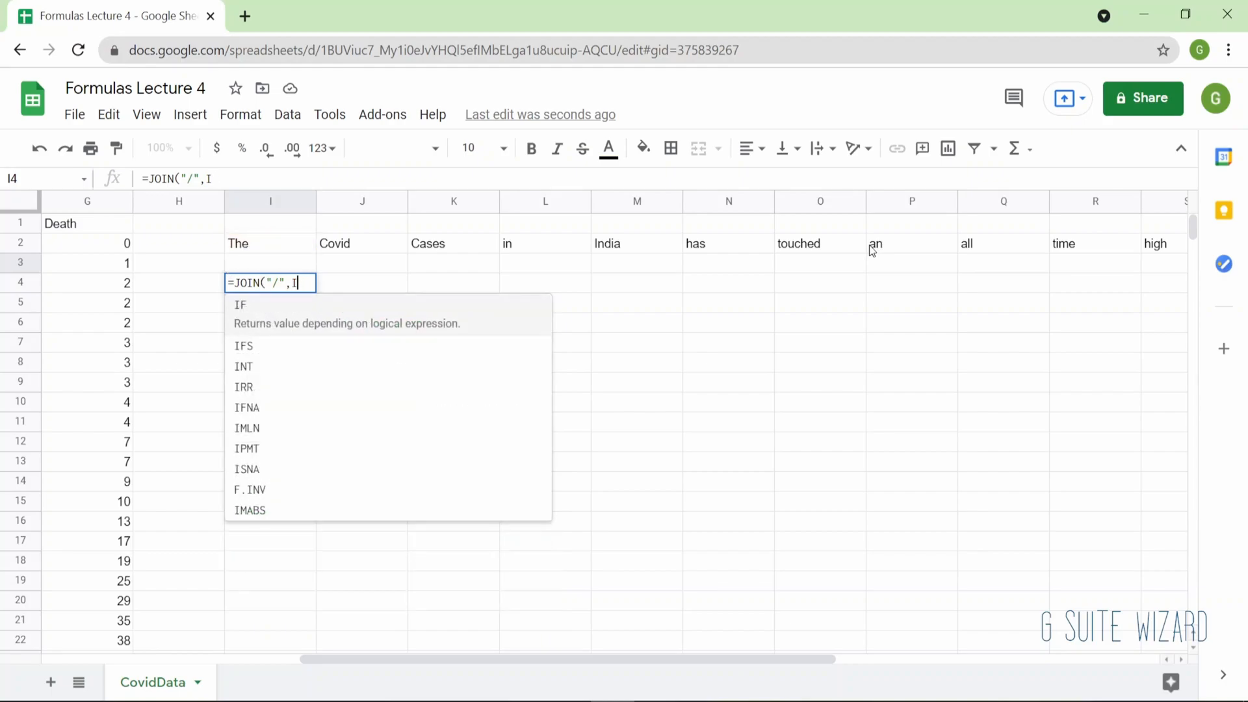
key("Up")
key("Up")
key("shift+Right")
key("shift+Right")
key("shift+Right")
key("shift+Right")
key("shift+Right")
key("shift+Right")
key("shift+Right")
key("shift+Right")
key("shift+Right")
key("shift+Right")
key("shift+Right")
key("shift+Right")
key("shift+Right")
key("shift+Left")
key("Return")
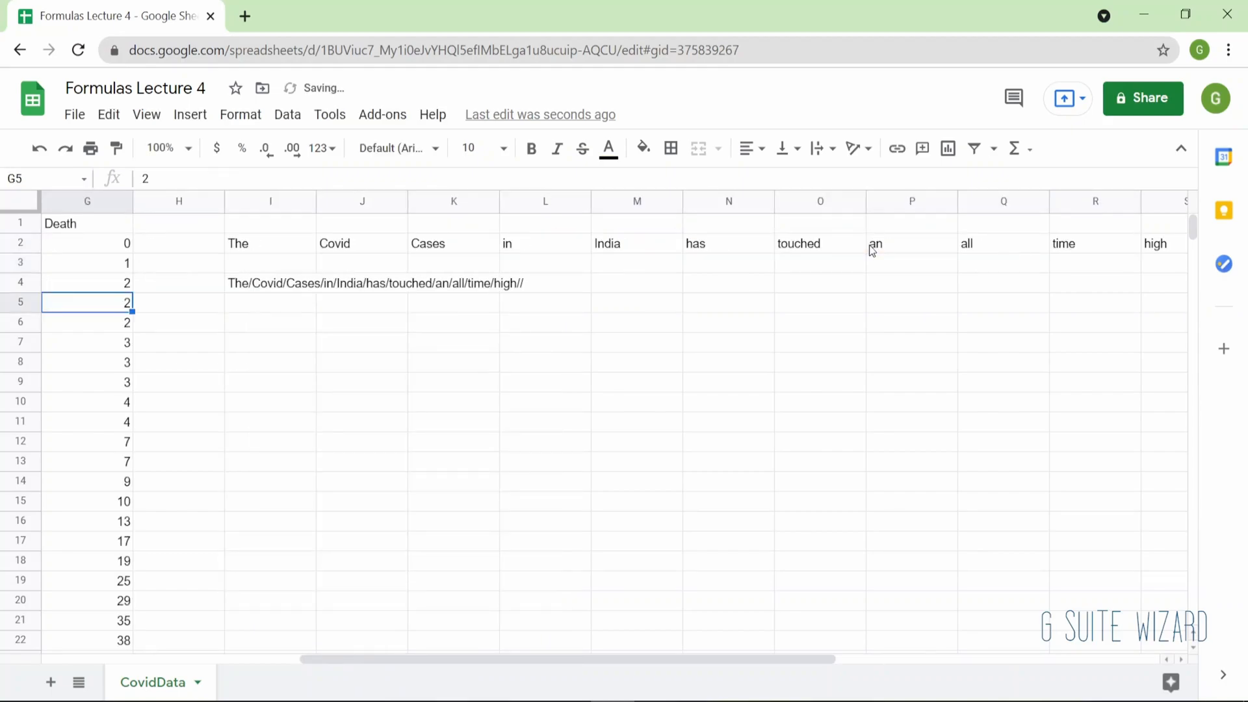
key("Up")
key("Up")
key("Down")
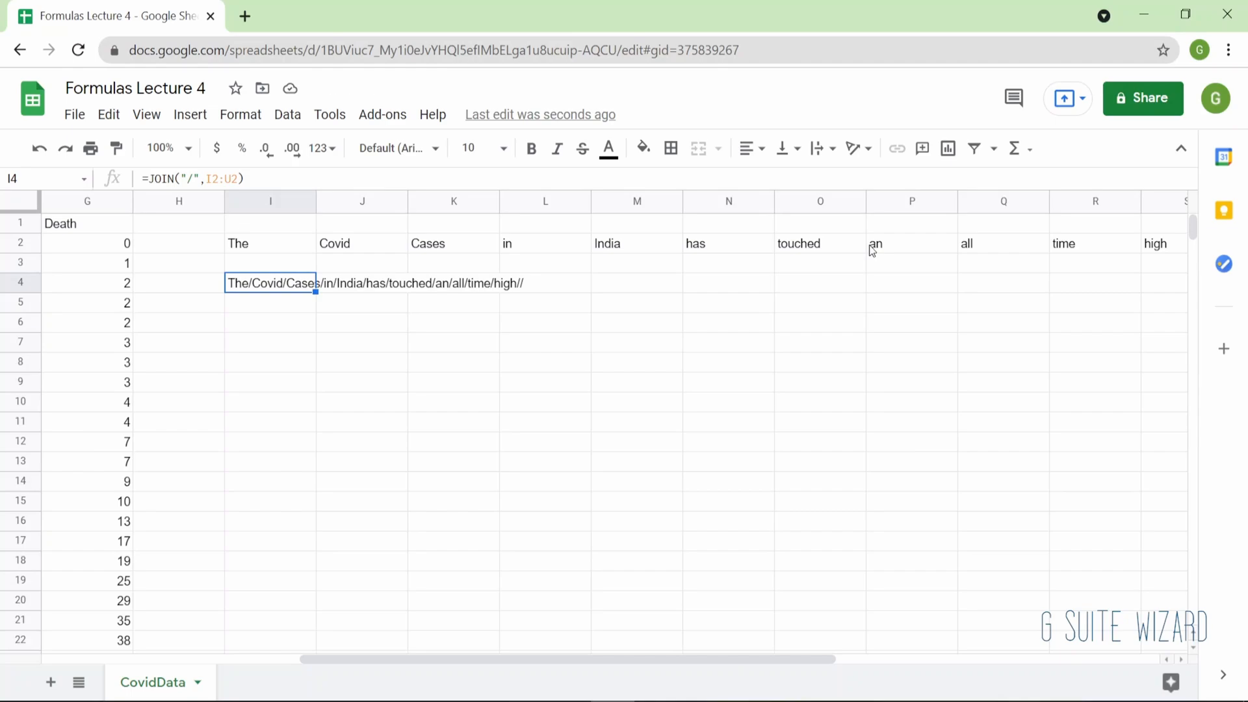
- Replace the JOIN formula in cell I4 with =CONCAT(I2,J2)
key("Delete")
type("=conc")
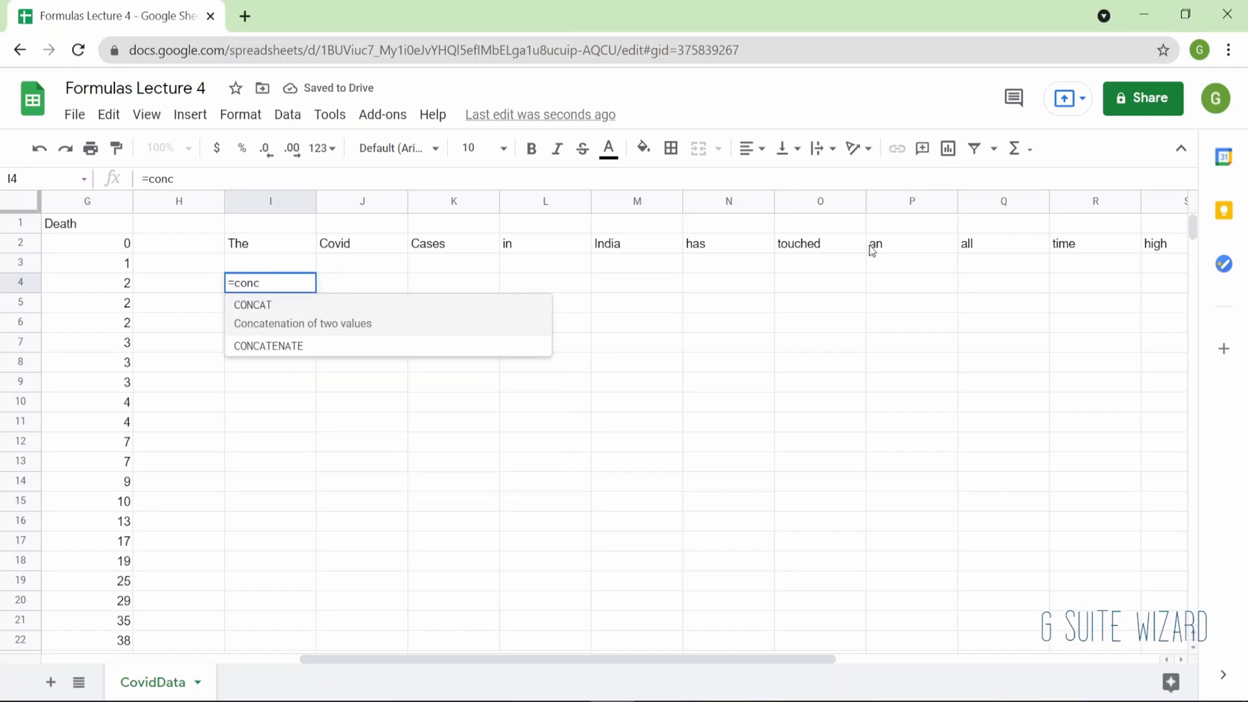
key("Tab")
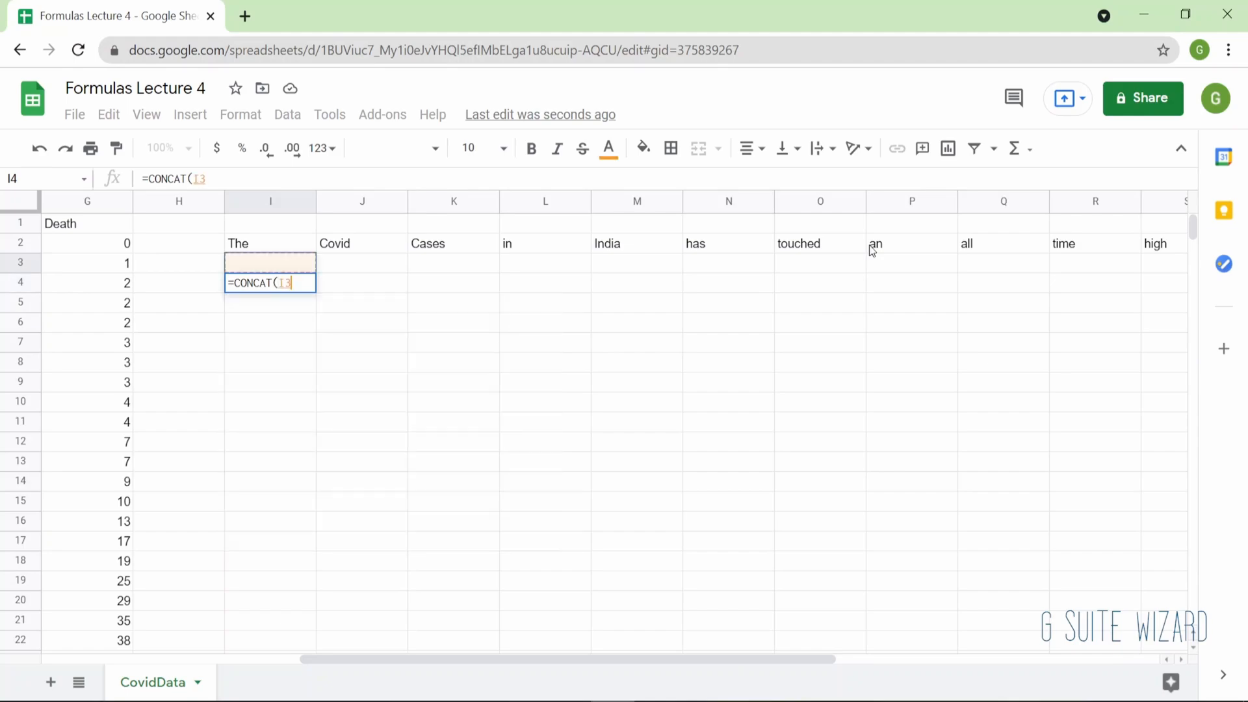
type("I2,")
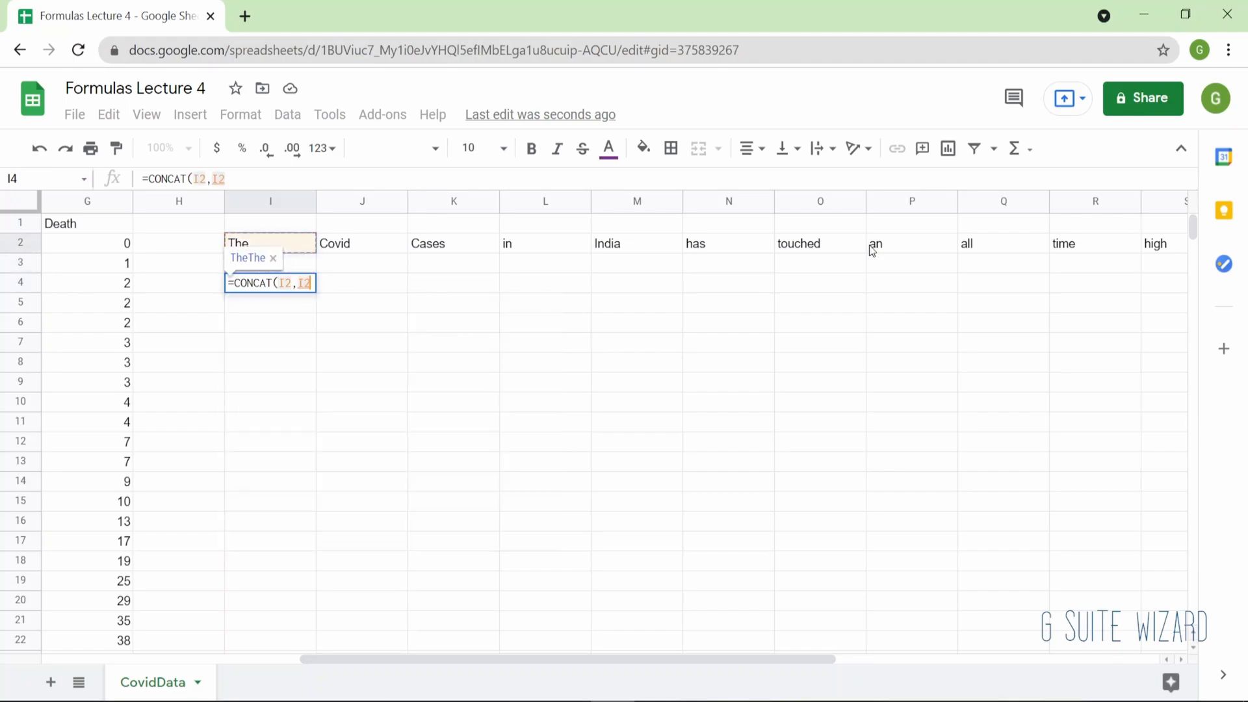
type("J2")
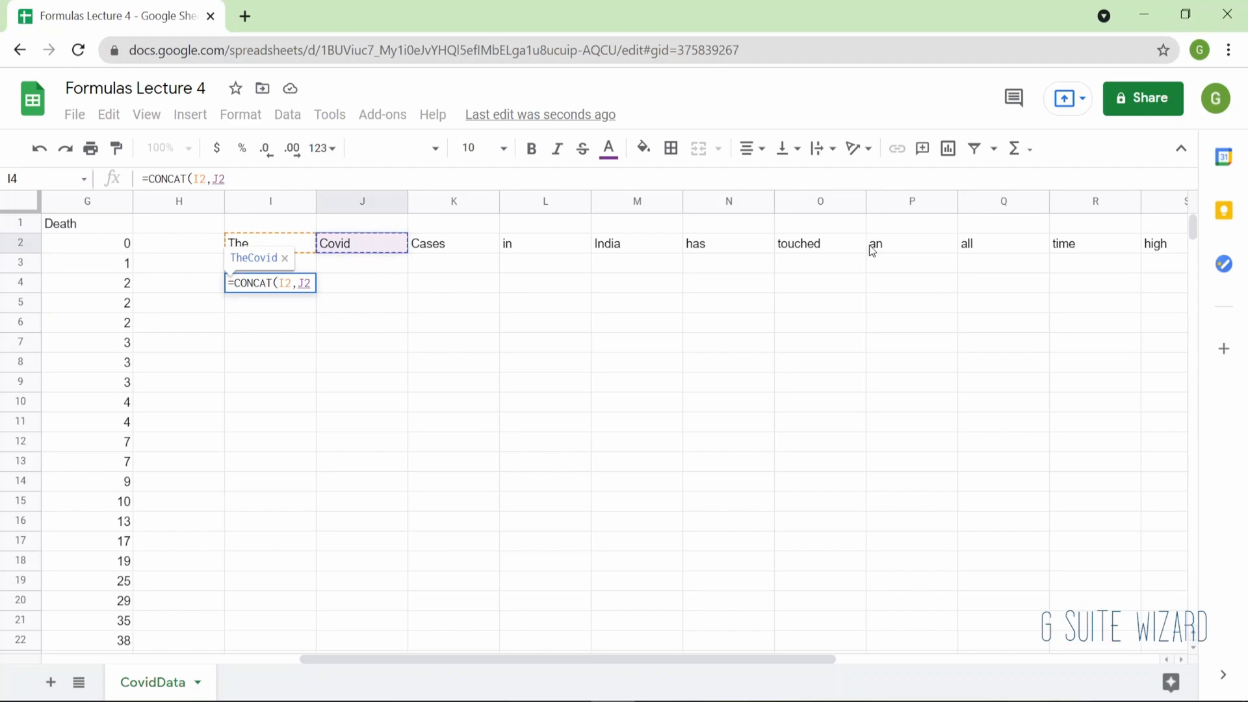
type(",")
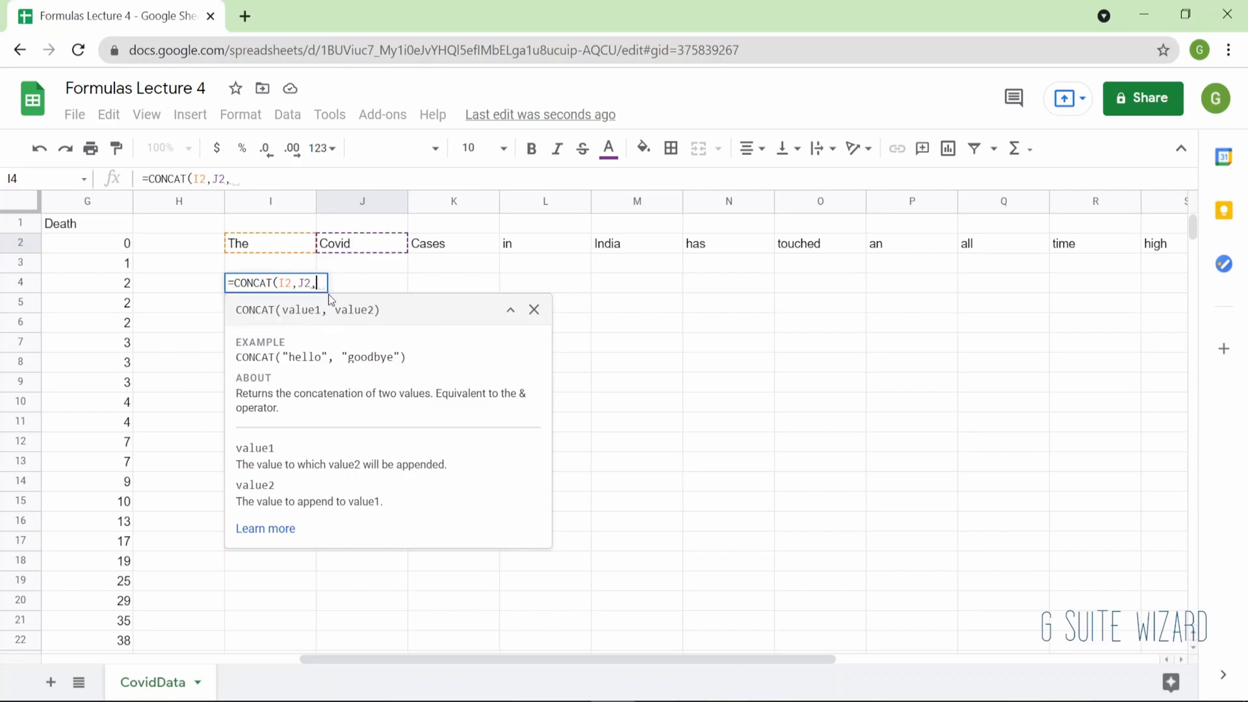
key("BackSpace")
type(")")
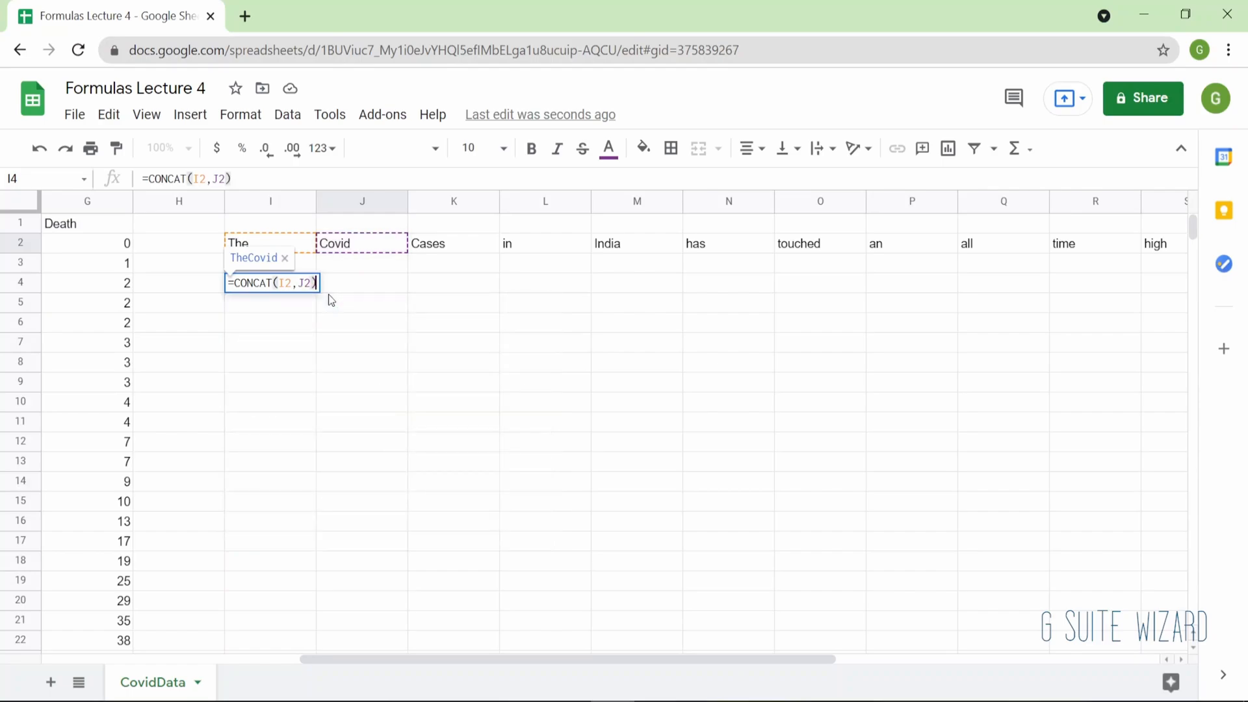
key("Return")
key("Up")
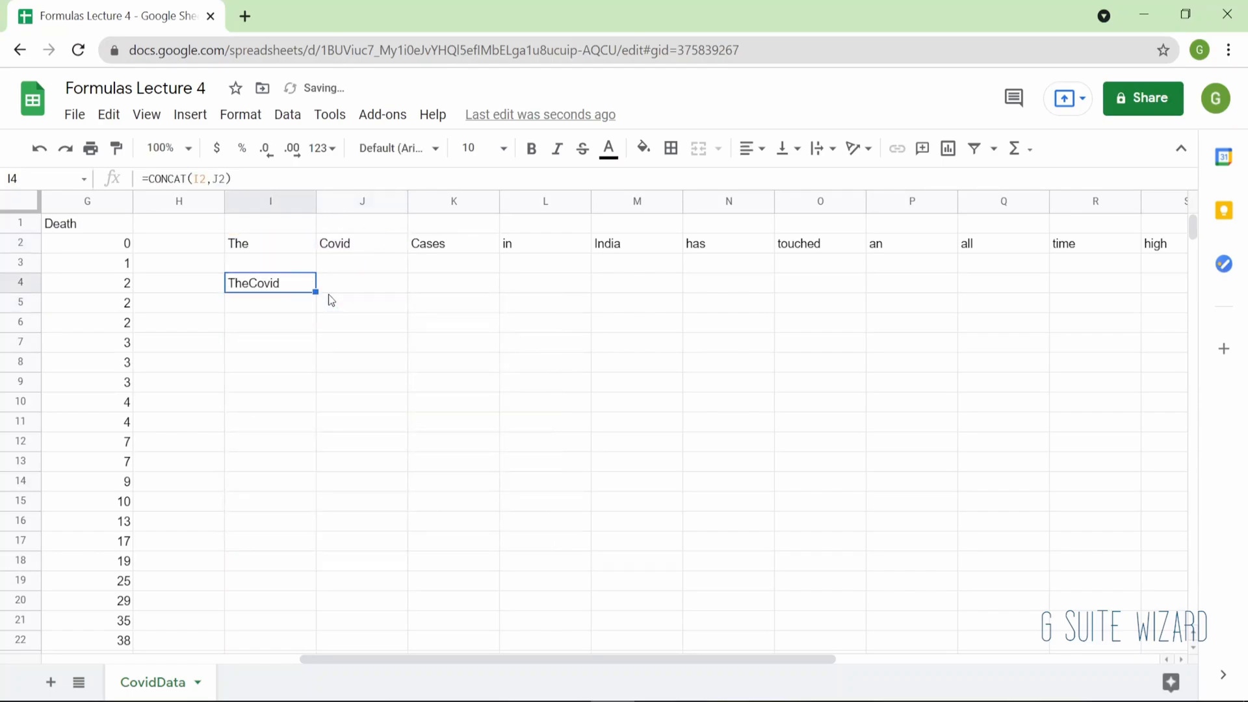
- Enter a CONCATENATE formula in cell I6 that combines the words in the range I2:O2
key("Down")
key("Down")
type("=c")
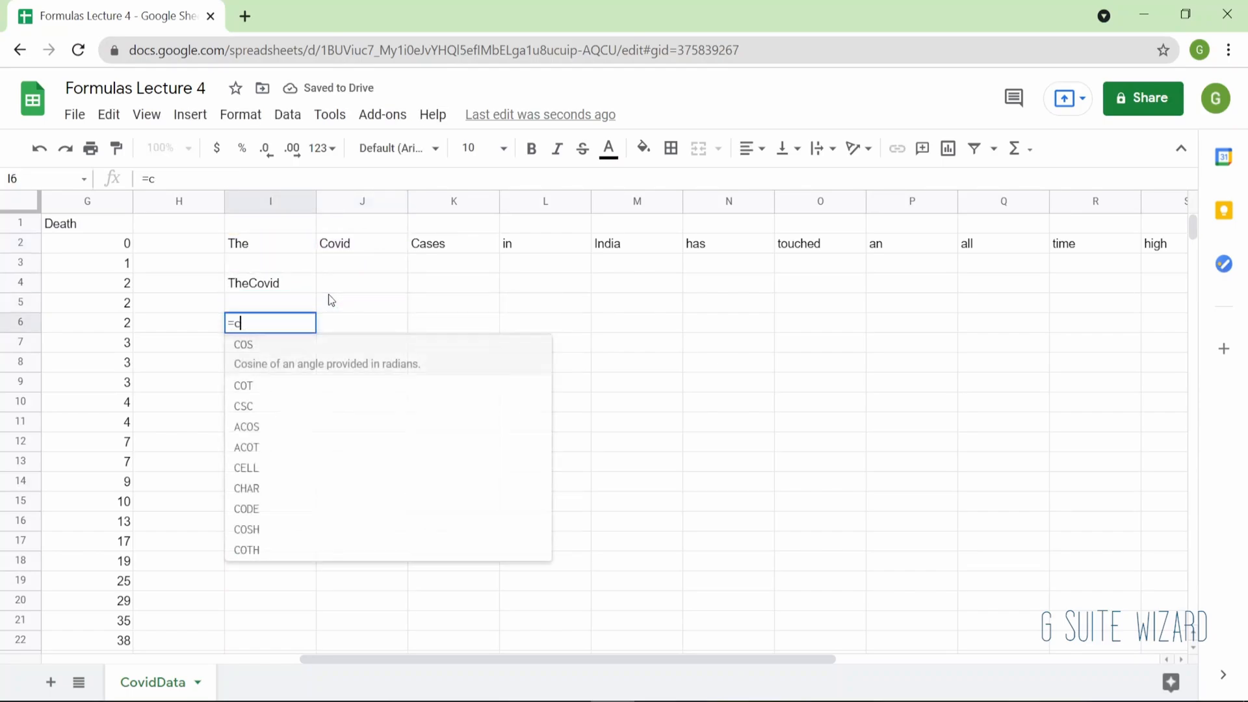
type("onc")
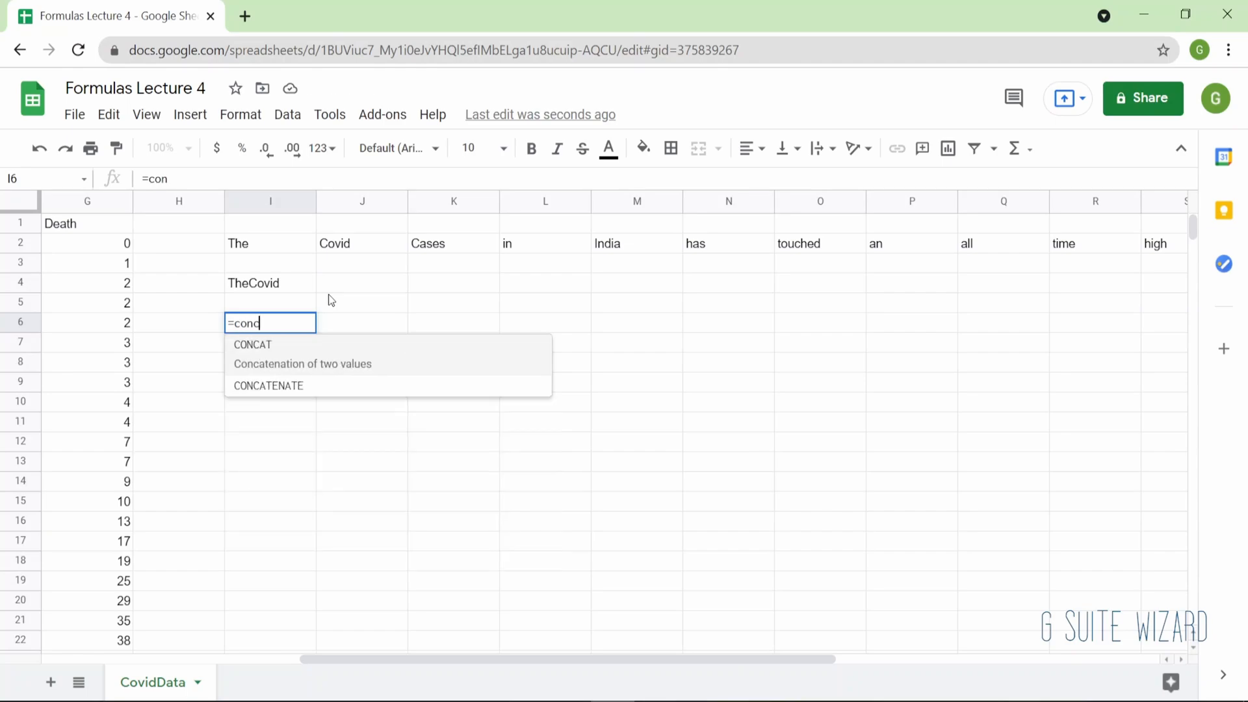
key("Down")
key("Tab")
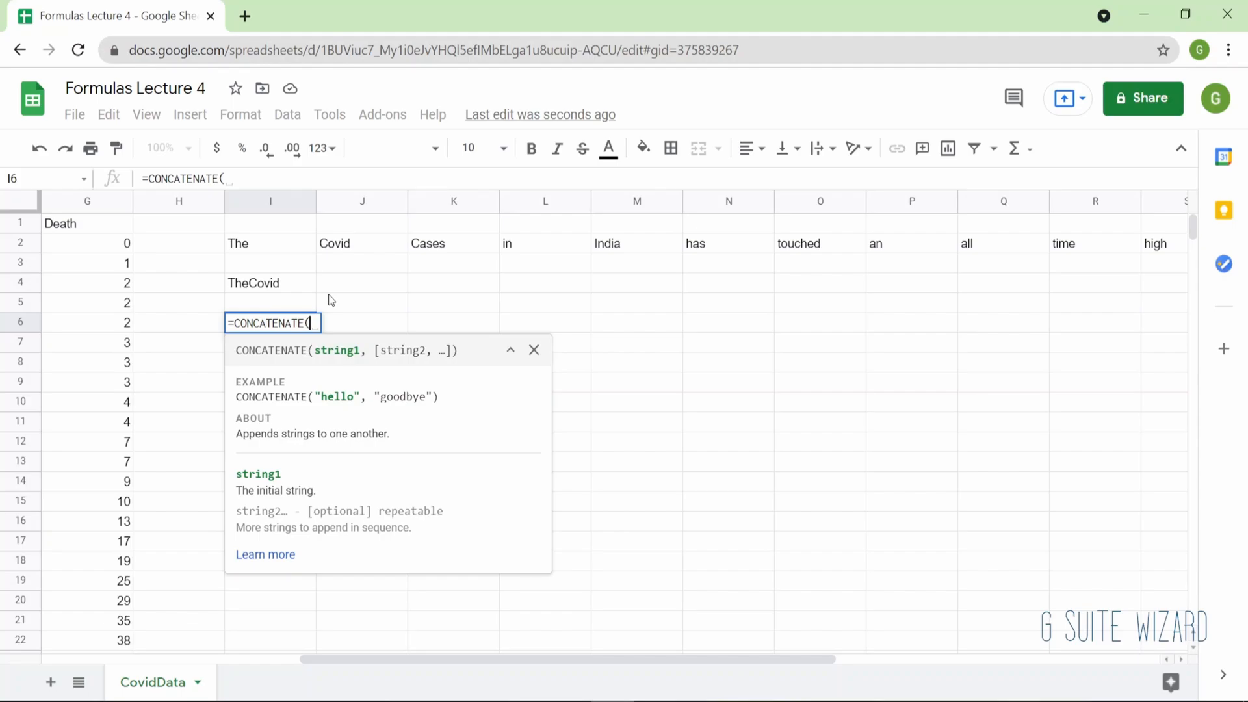
key("Up")
key("Up")
key("Up")
key("Up")
key("shift+Right")
key("shift+Right")
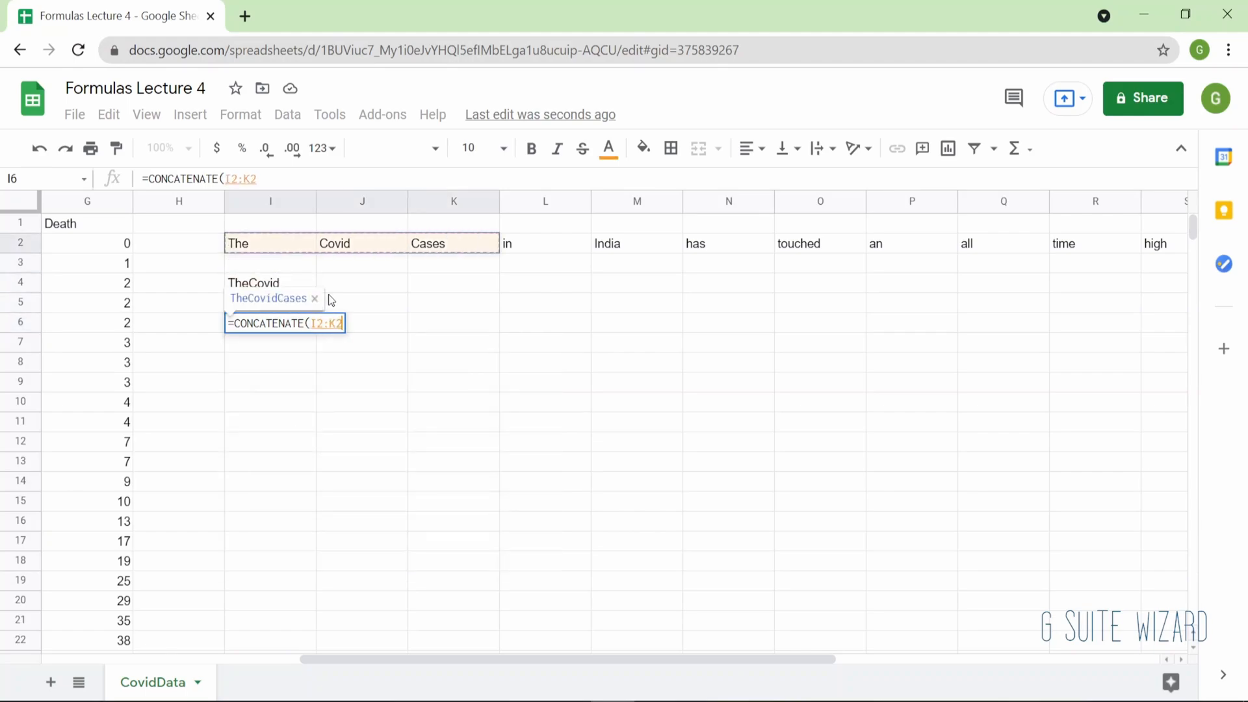
key("shift+Right")
key("shift+Right")
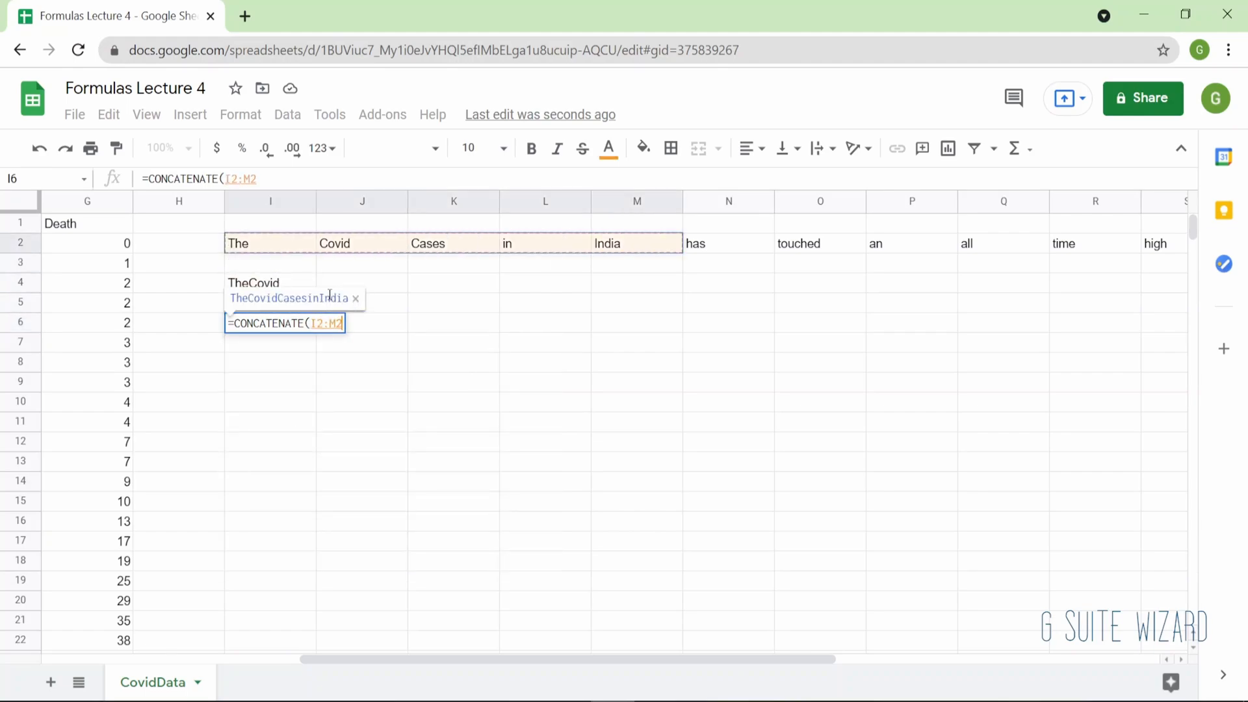
key("shift+Right")
key("shift+Right")
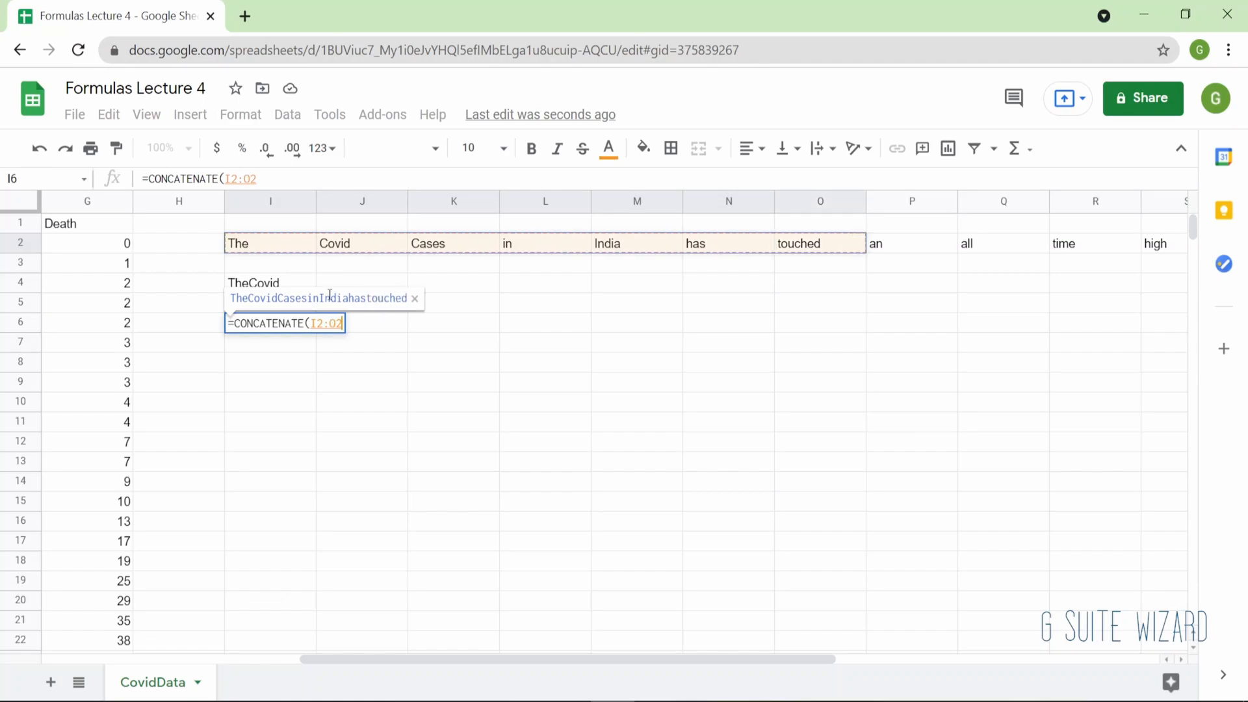
key("Return")
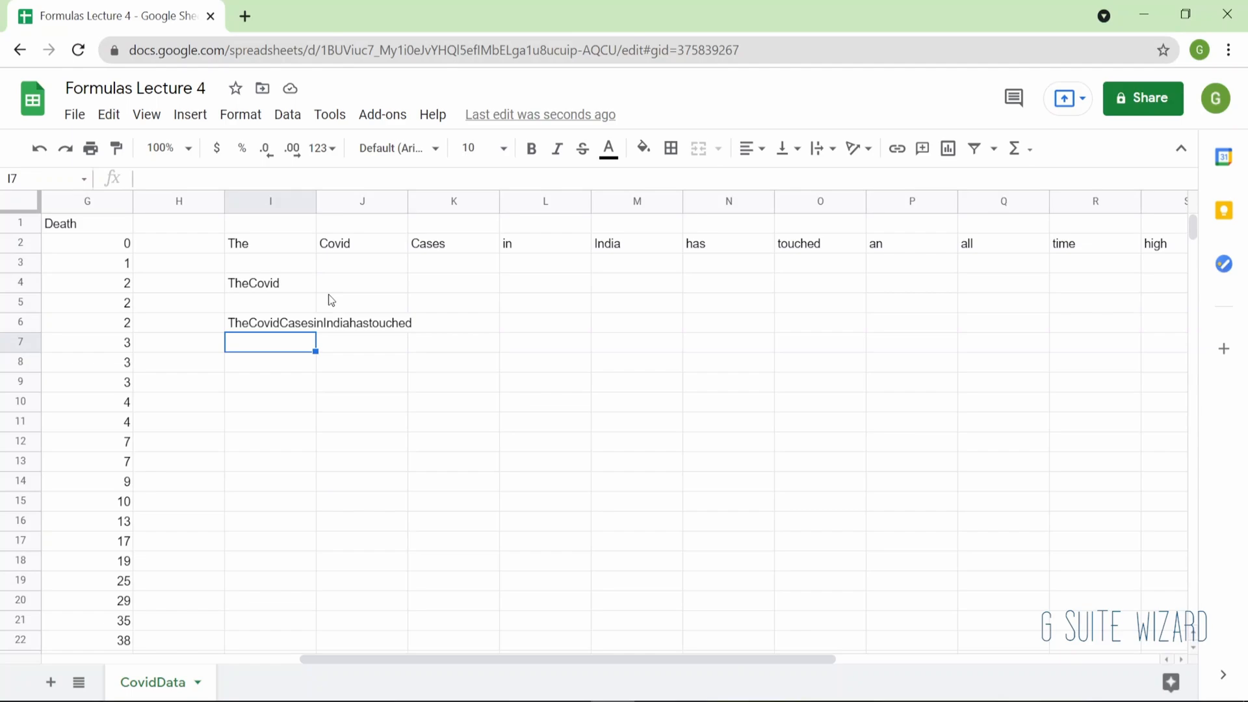
- Undo the formula entries in I6, I4 and I2
key("ctrl+z")
key("ctrl+z")
key("ctrl+z")
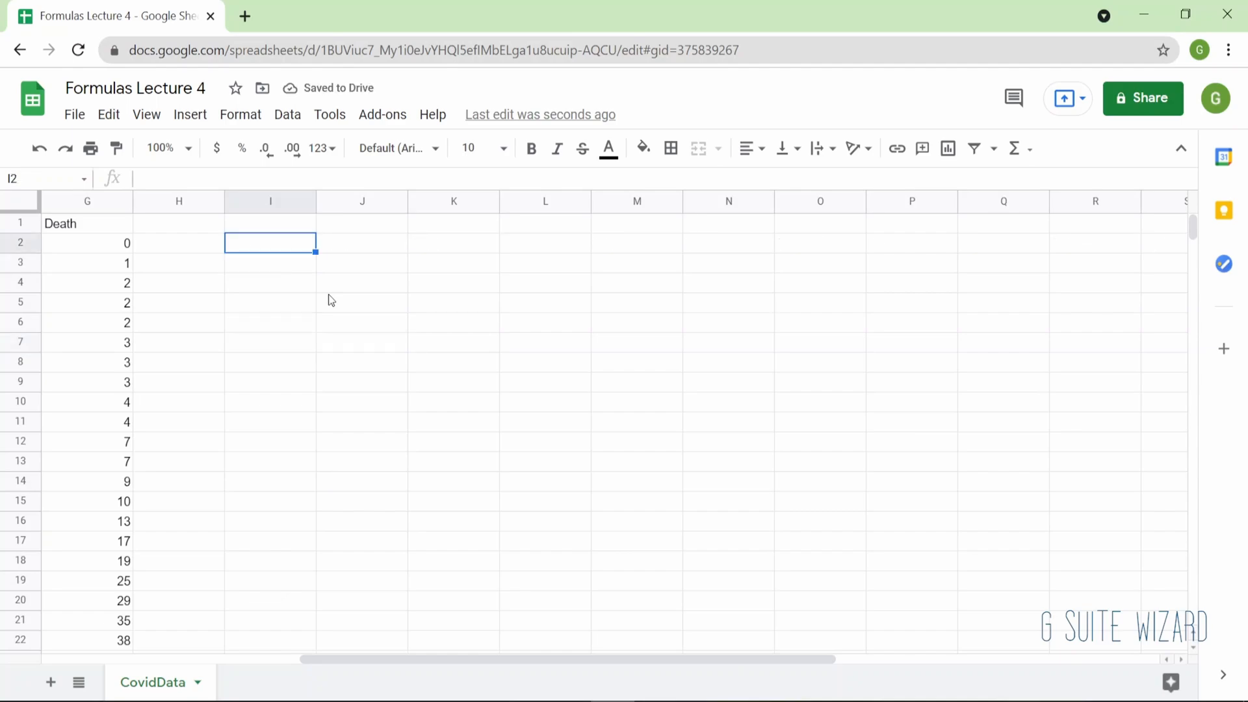
scroll(331, 299, "left", 5)
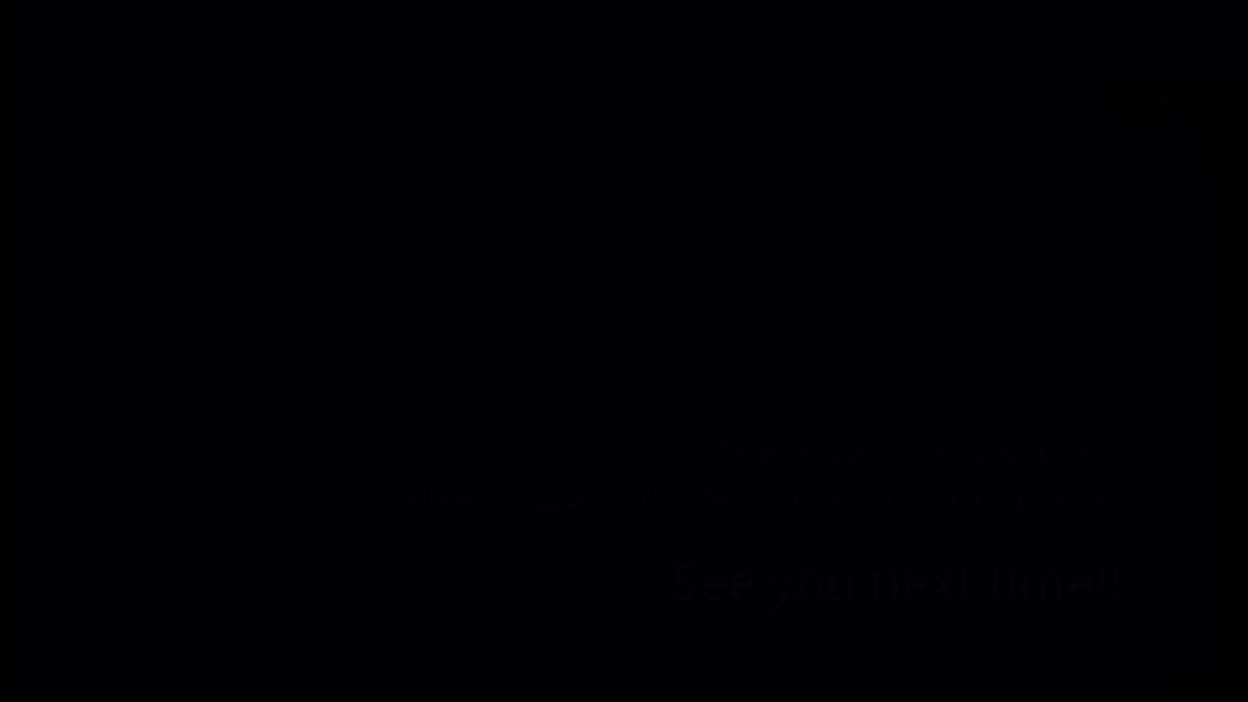